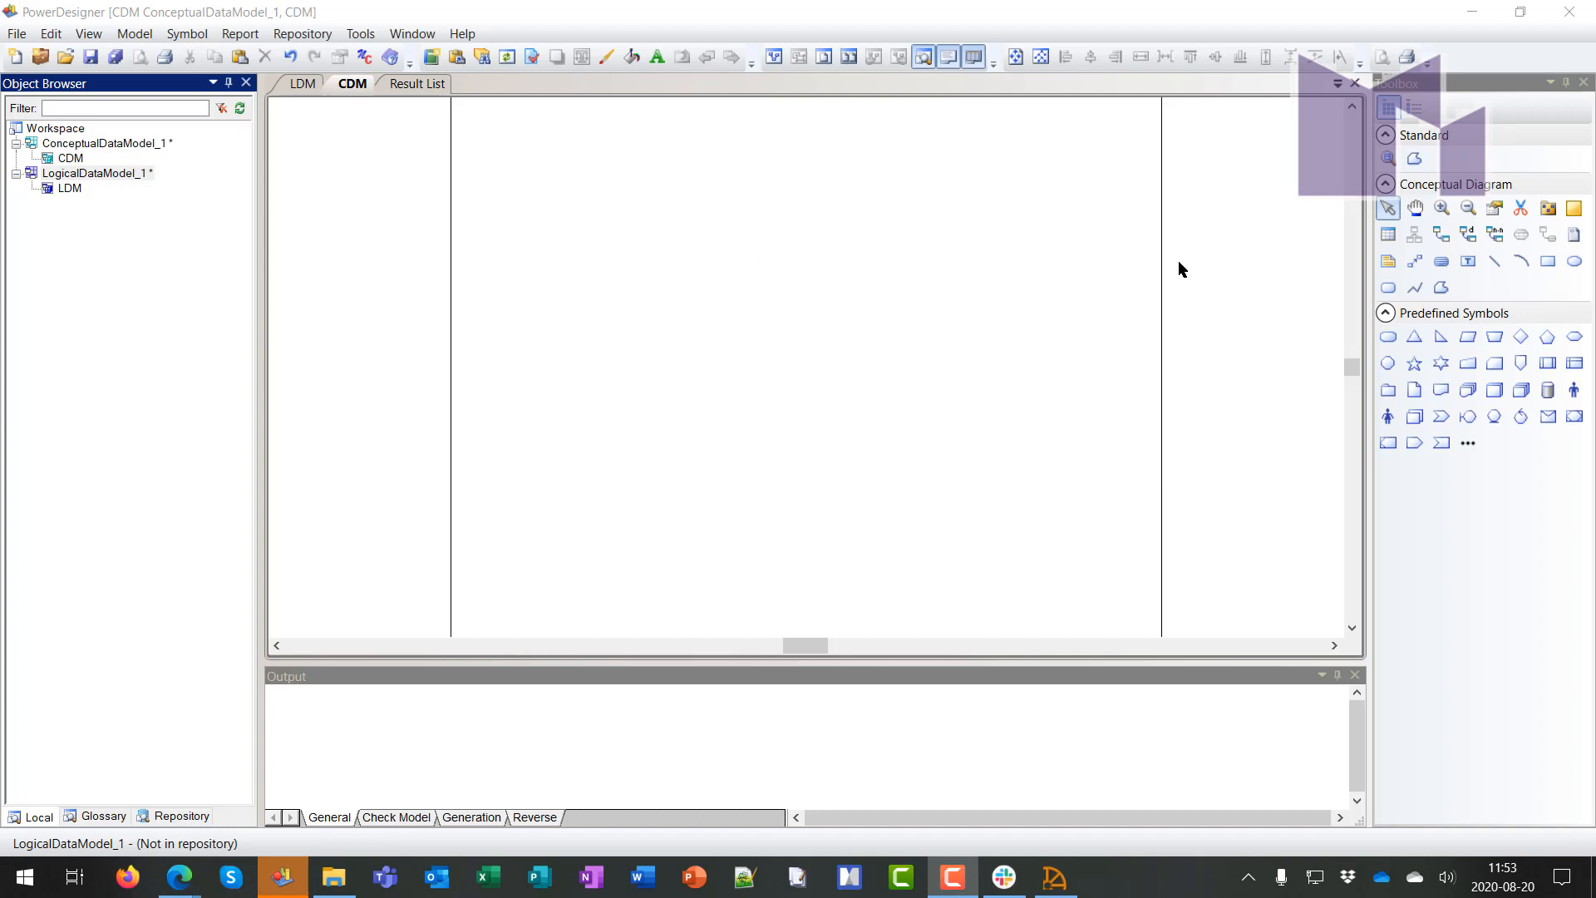
Place four entities, Entity_1 to Entity_4, on the CDM diagram
{"action": "left_click", "coordinate": [1388, 234]}
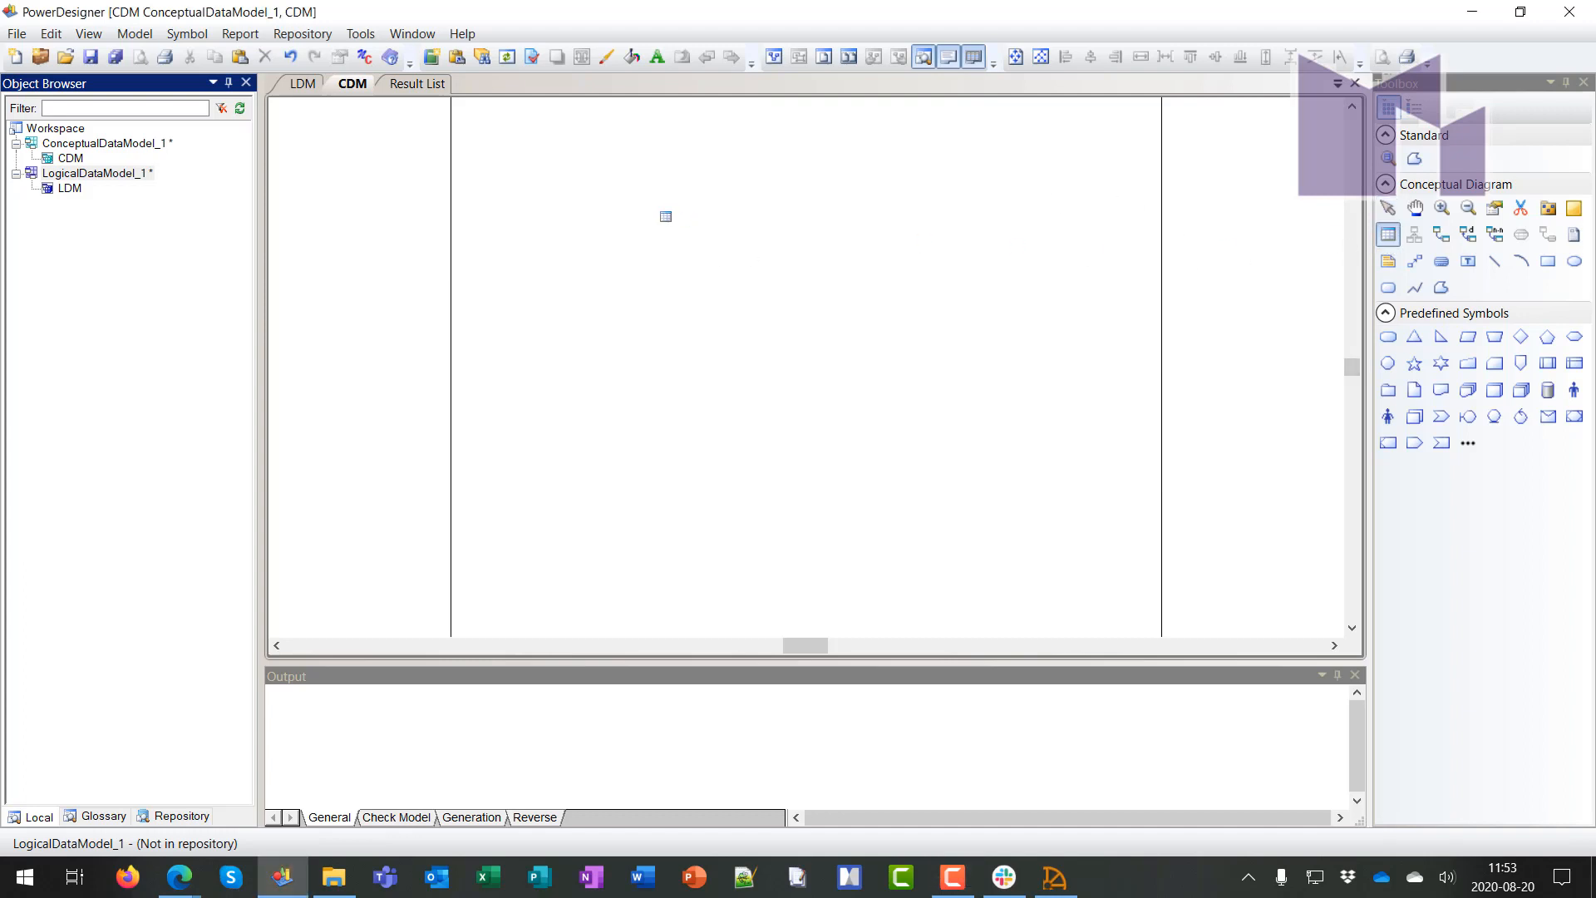
{"action": "left_click", "coordinate": [666, 217]}
{"action": "left_click", "coordinate": [892, 254]}
{"action": "left_click", "coordinate": [736, 348]}
{"action": "left_click", "coordinate": [874, 375]}
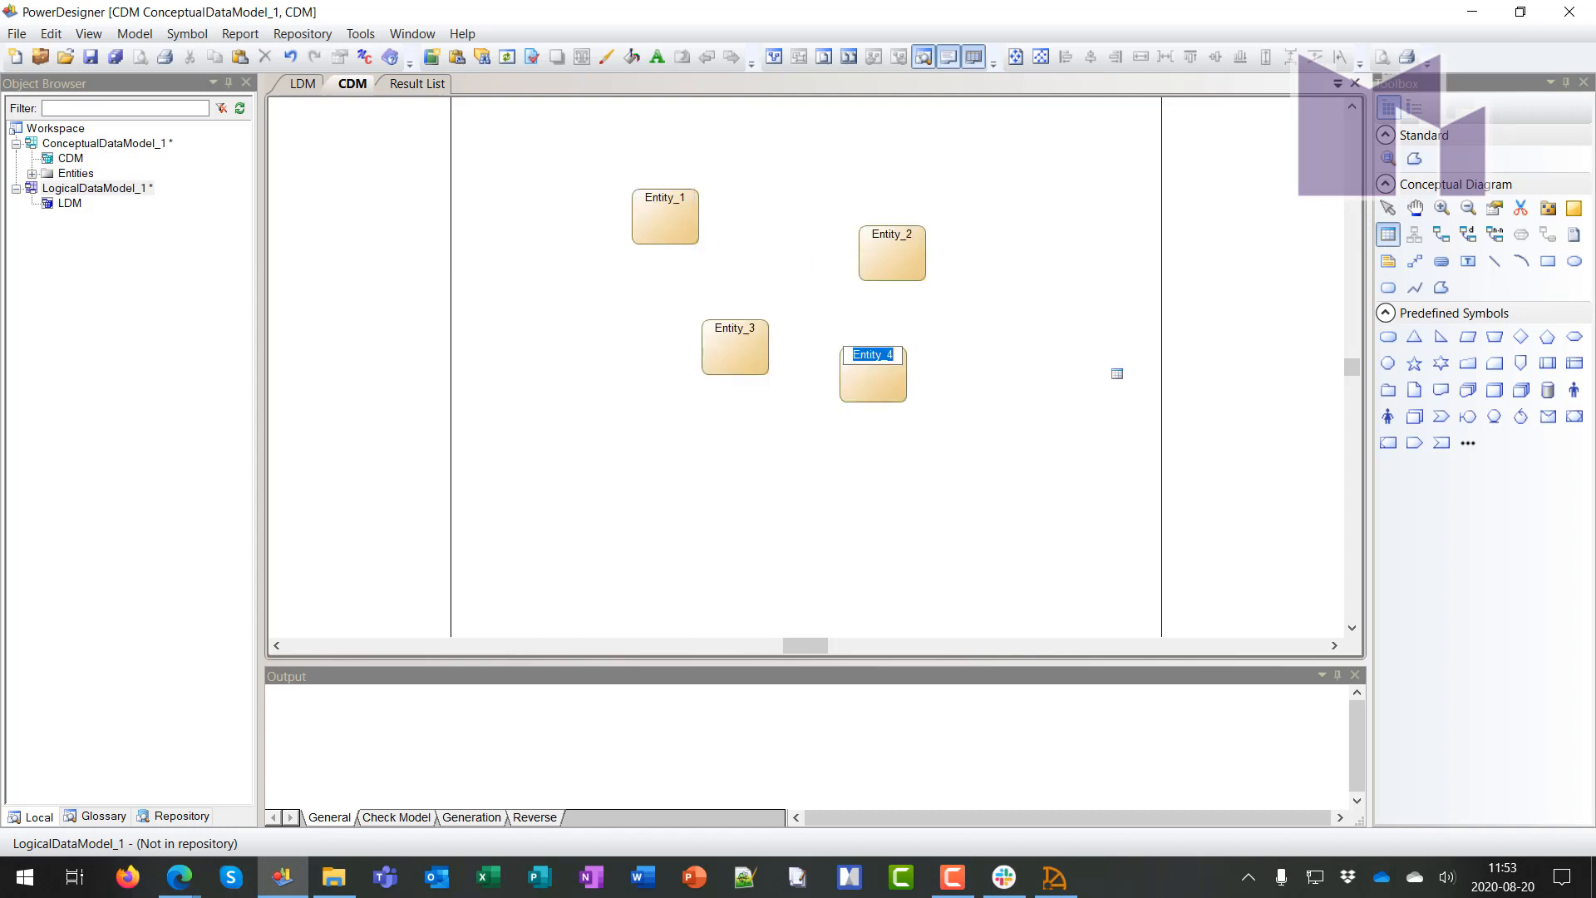
Add Area_1 left of the entities and move Entity_3 inside it
{"action": "left_click", "coordinate": [1574, 208]}
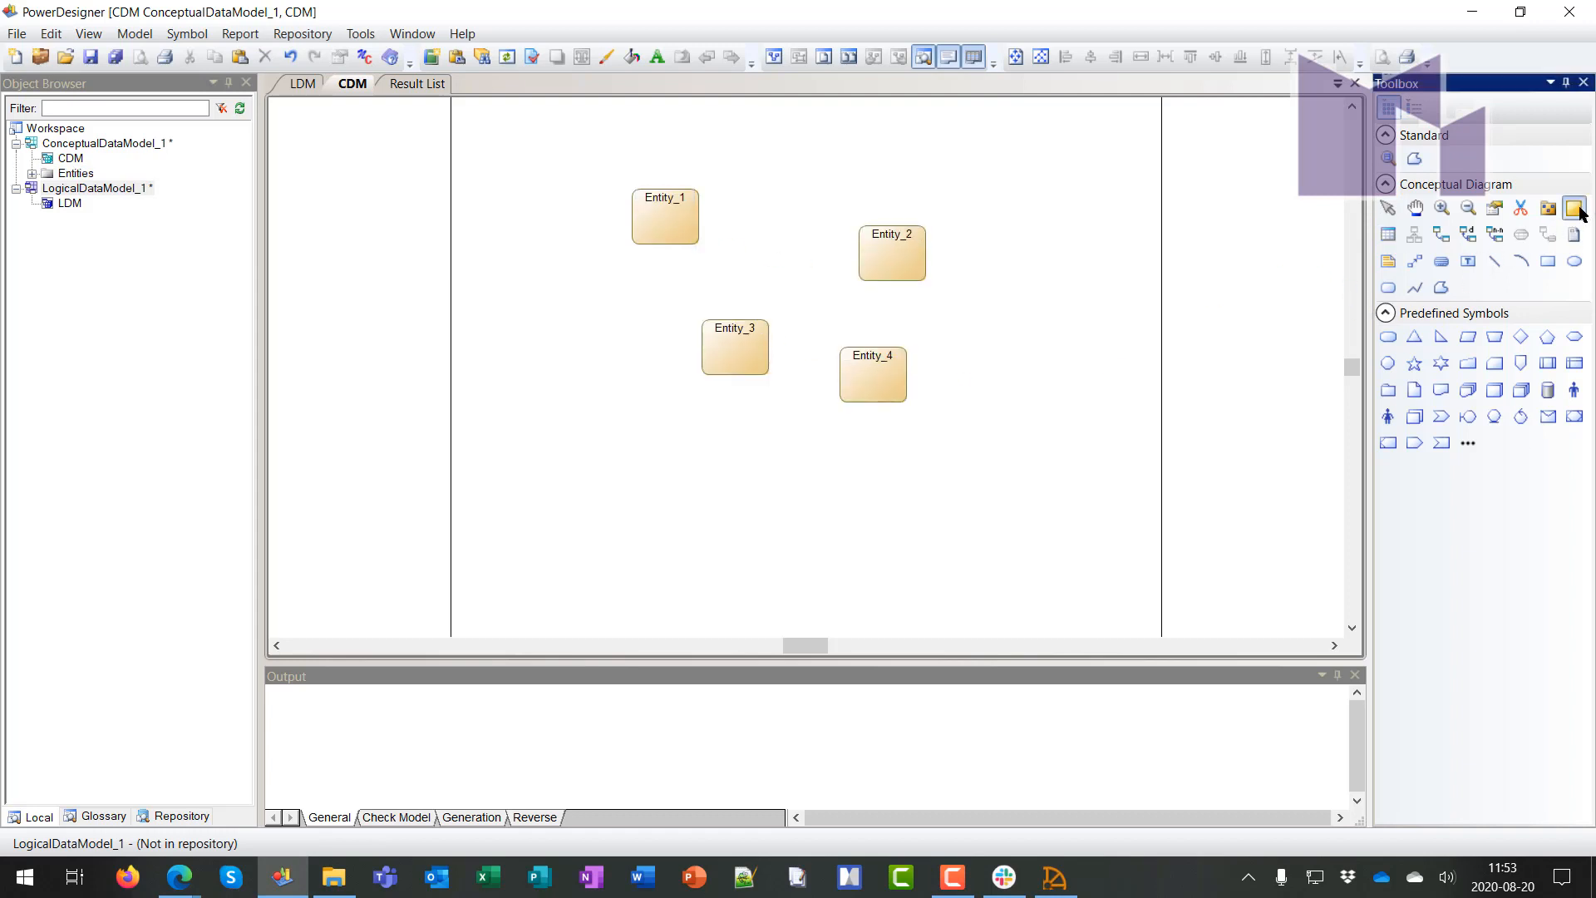
{"action": "left_click", "coordinate": [563, 453]}
{"action": "key", "text": "Return"}
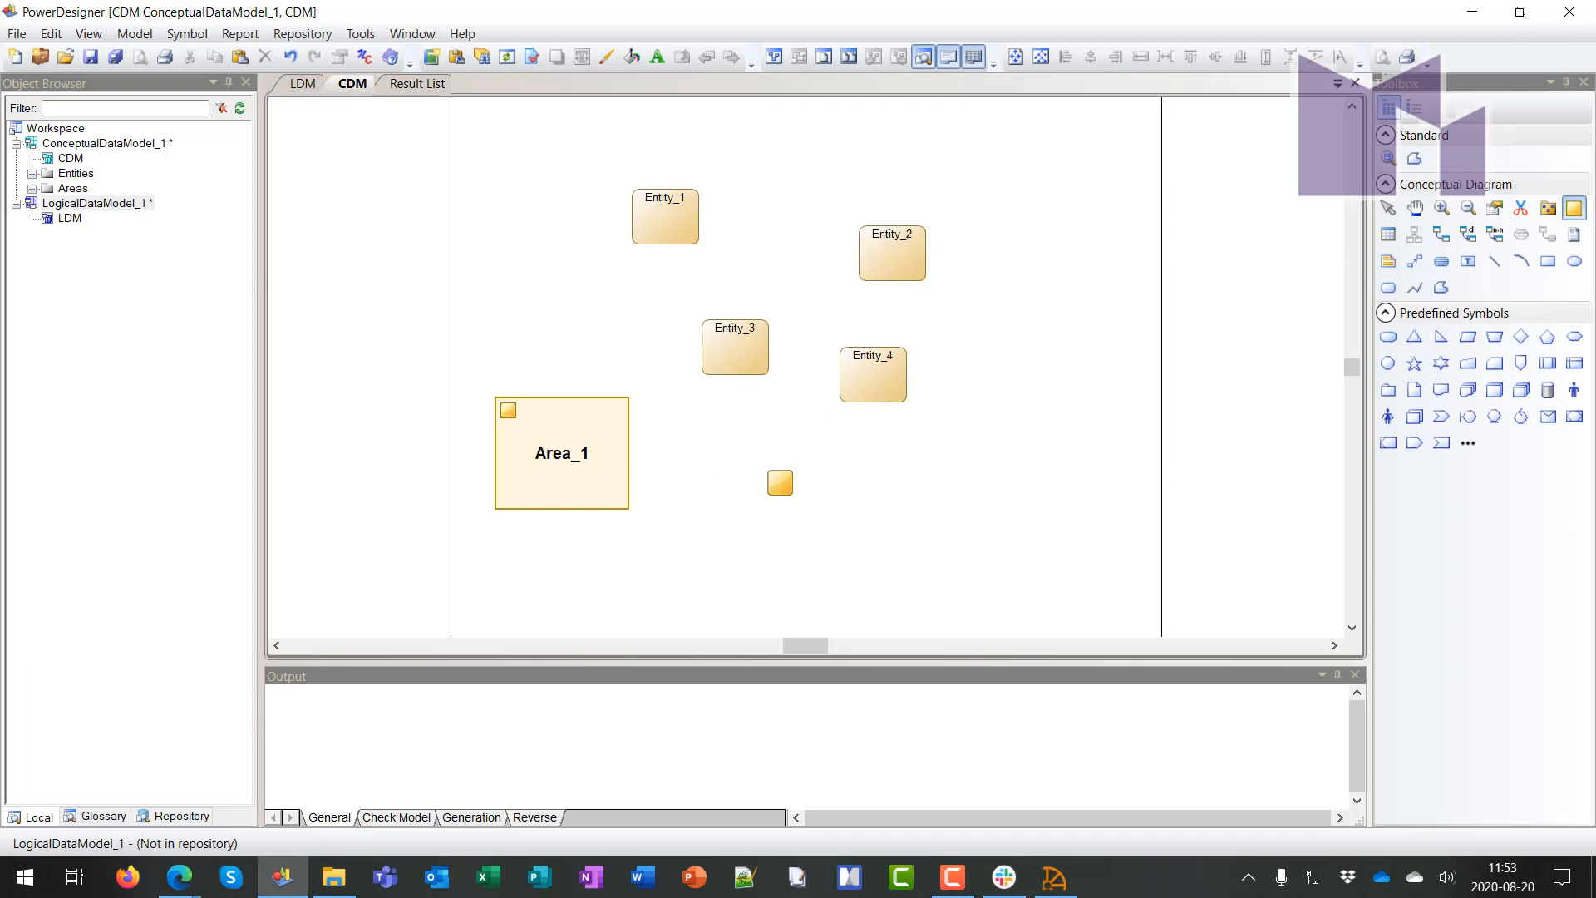
{"action": "right_click", "coordinate": [779, 483]}
{"action": "left_click_drag", "start_coordinate": [733, 356], "coordinate": [544, 454]}
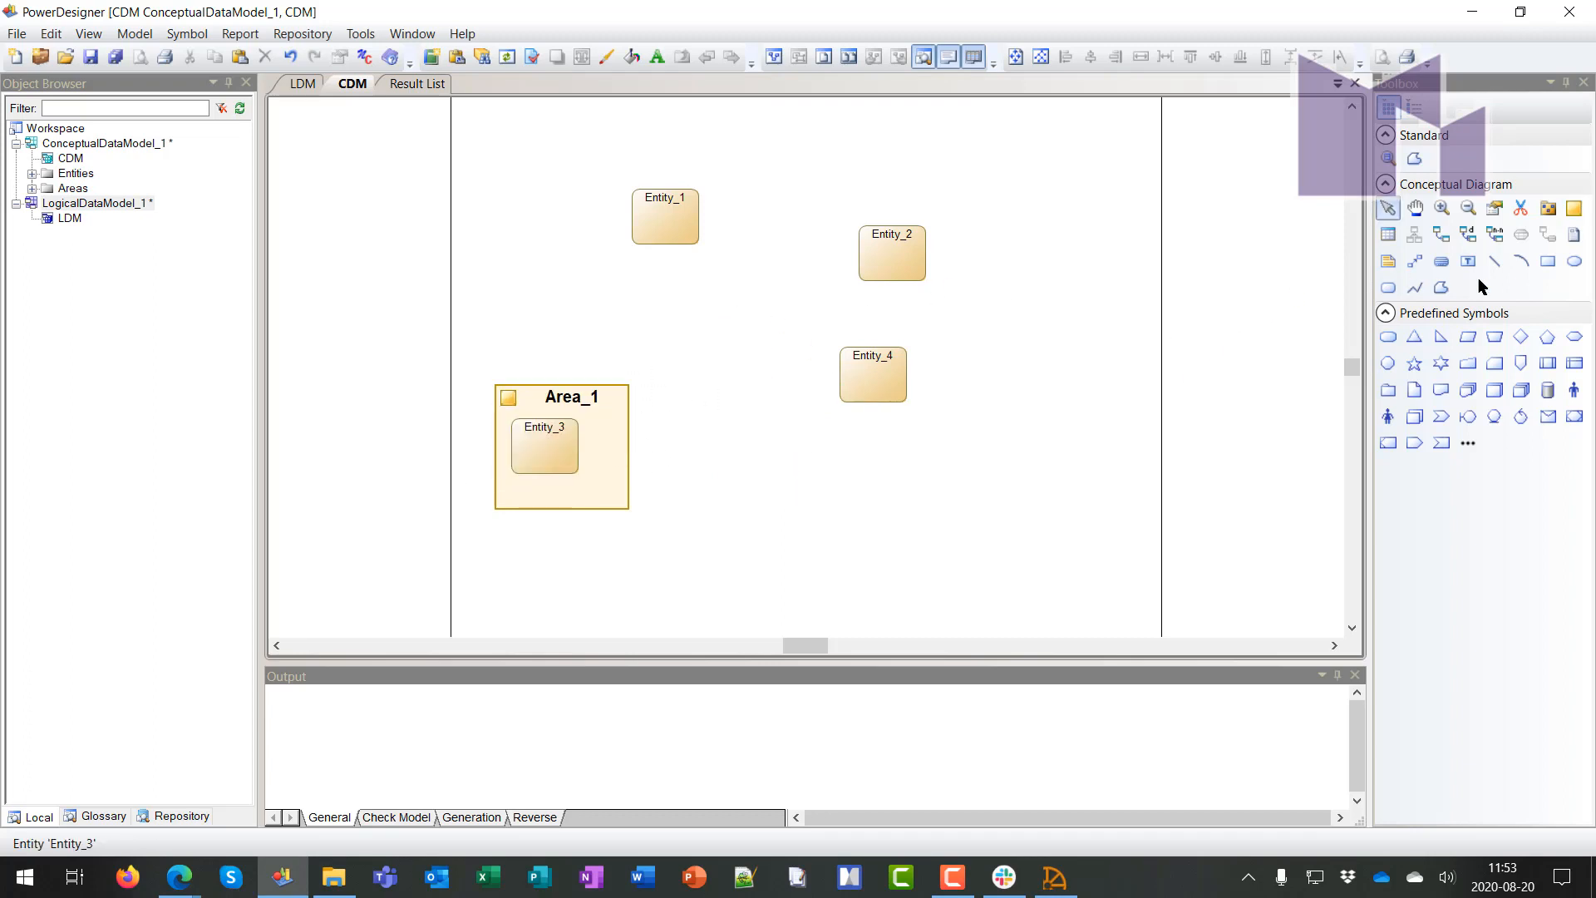
Place Package_1 on the diagram
{"action": "left_click", "coordinate": [1548, 208]}
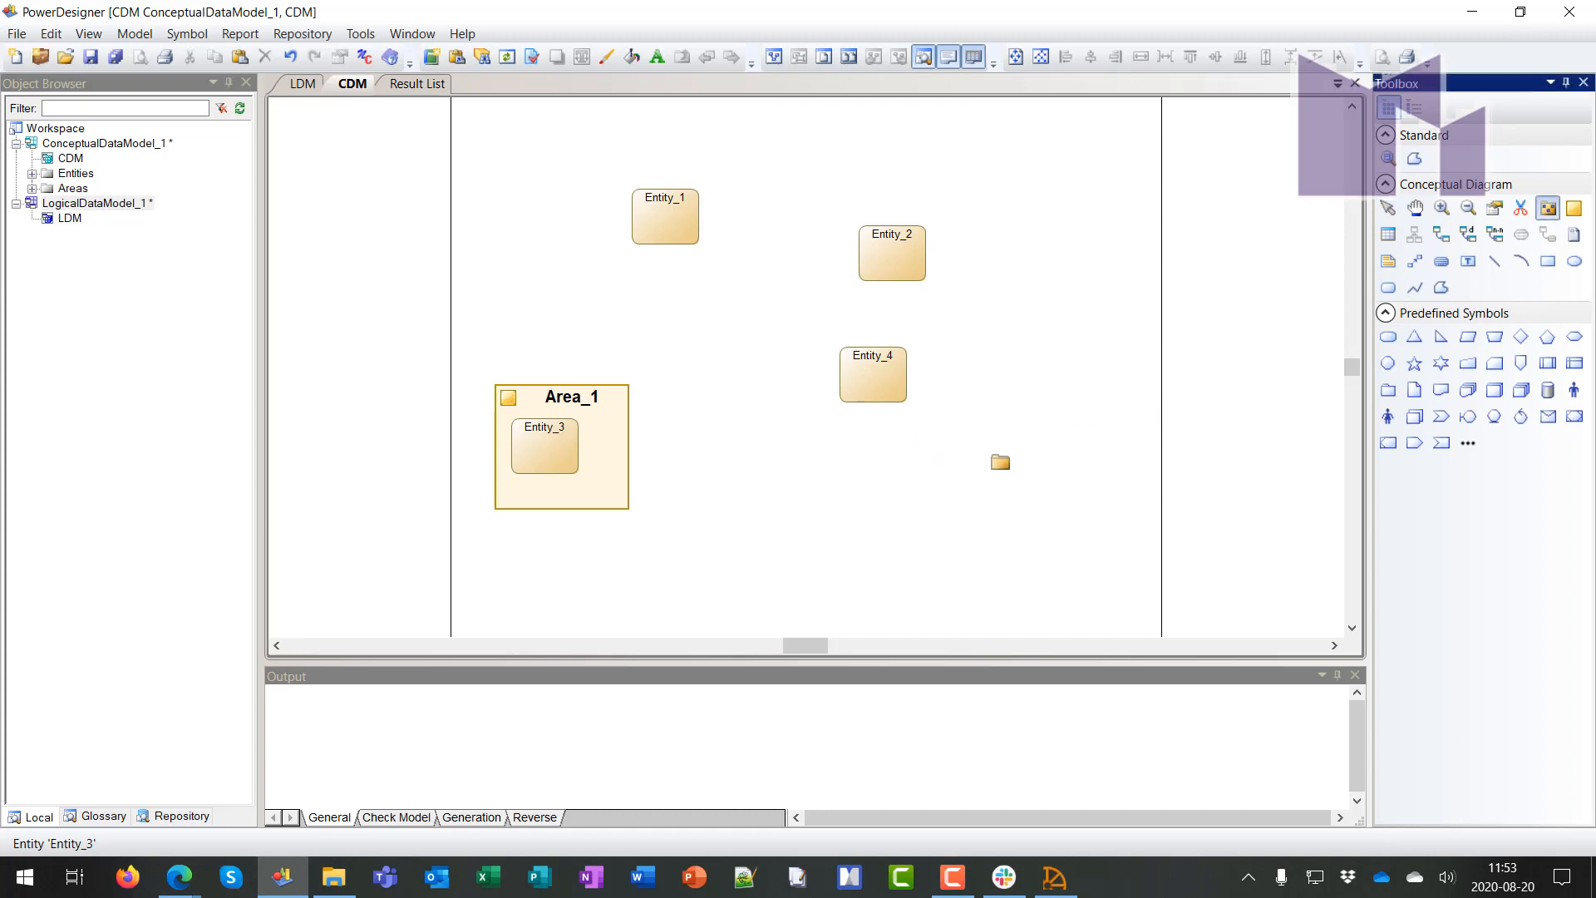
{"action": "left_click", "coordinate": [1001, 464]}
{"action": "right_click", "coordinate": [1088, 316]}
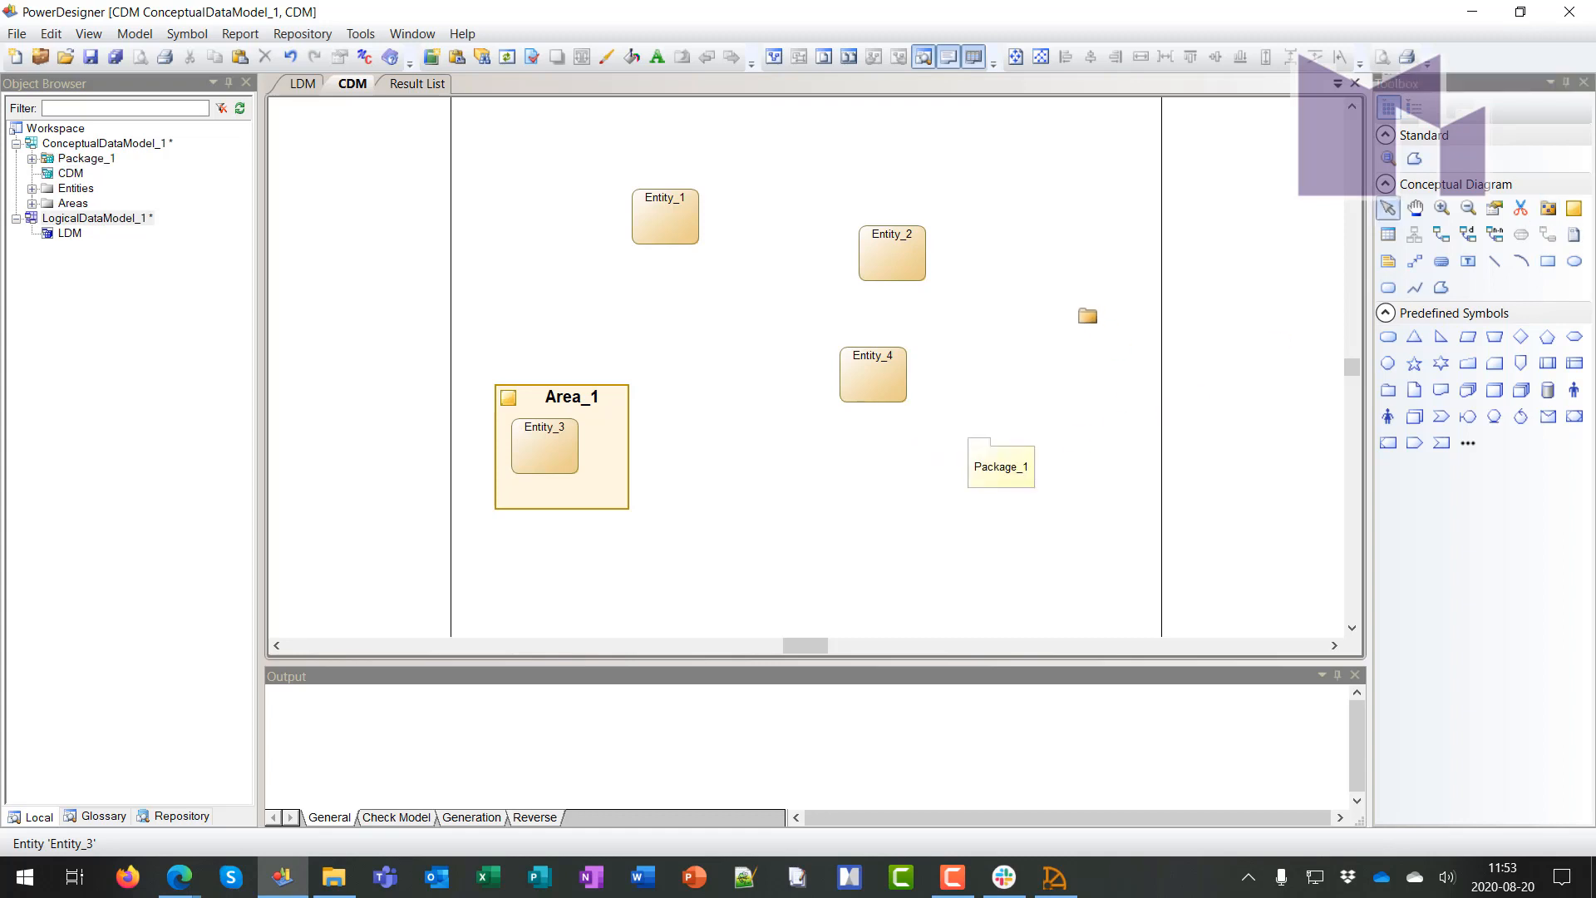
{"action": "left_click", "coordinate": [1441, 233]}
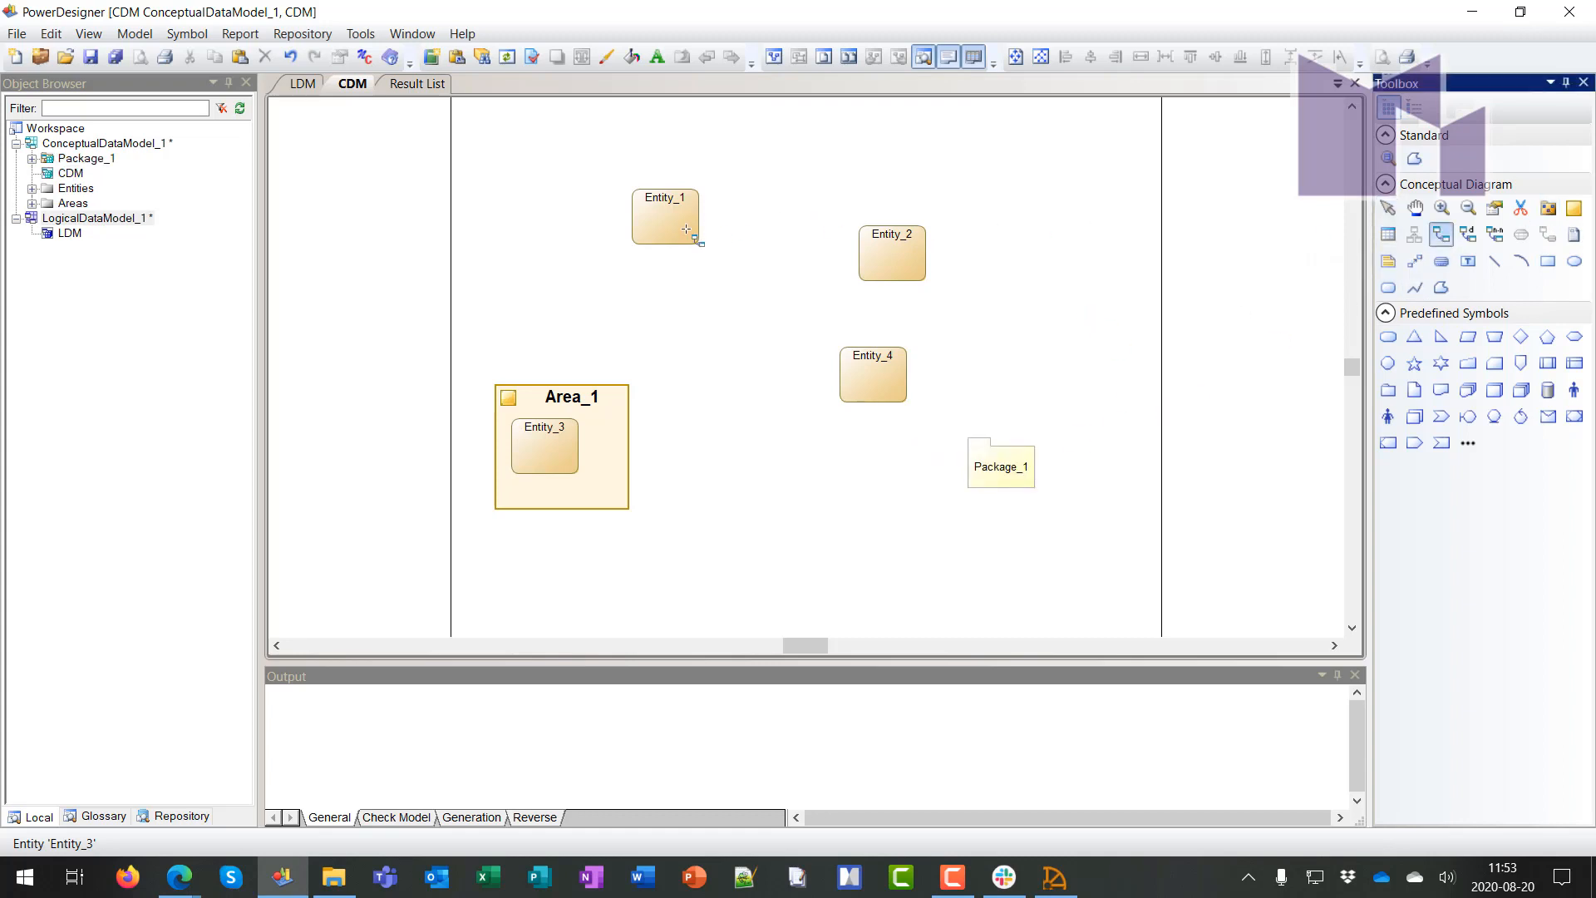
Connect Entity_1 to Entity_2 with a relationship and Entity_1 to Entity_4 with a traceability link
{"action": "left_click_drag", "start_coordinate": [687, 230], "coordinate": [883, 374]}
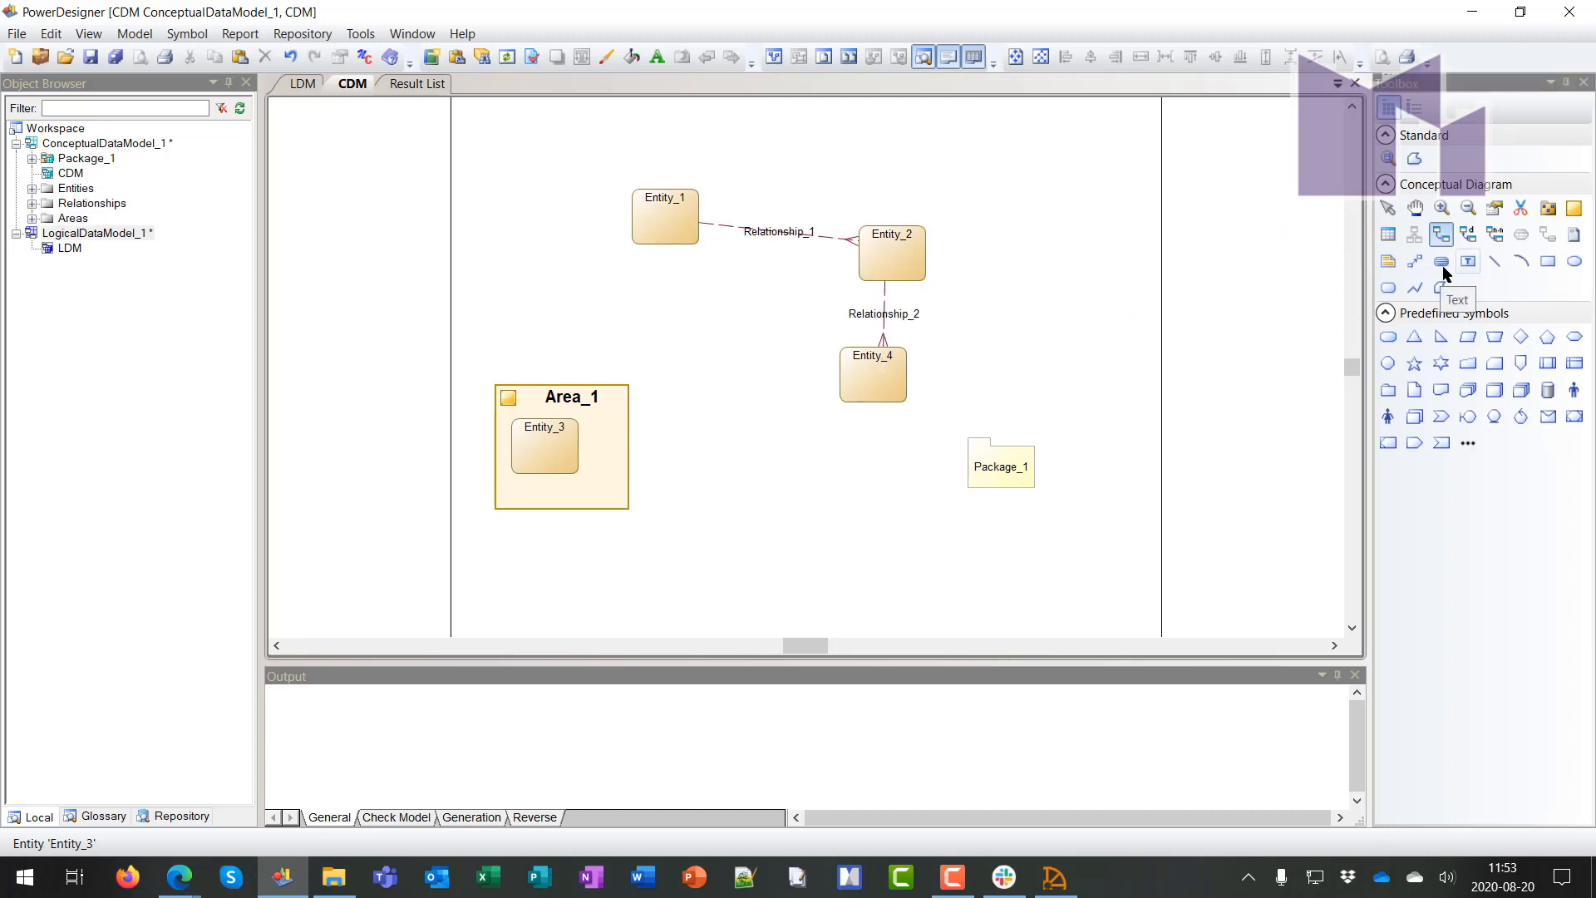
{"action": "left_click", "coordinate": [1415, 261]}
{"action": "mouse_move", "coordinate": [641, 231]}
{"action": "left_mouse_down"}
{"action": "mouse_move", "coordinate": [657, 320]}
{"action": "mouse_move", "coordinate": [929, 409]}
{"action": "mouse_move", "coordinate": [869, 378]}
{"action": "left_mouse_up"}
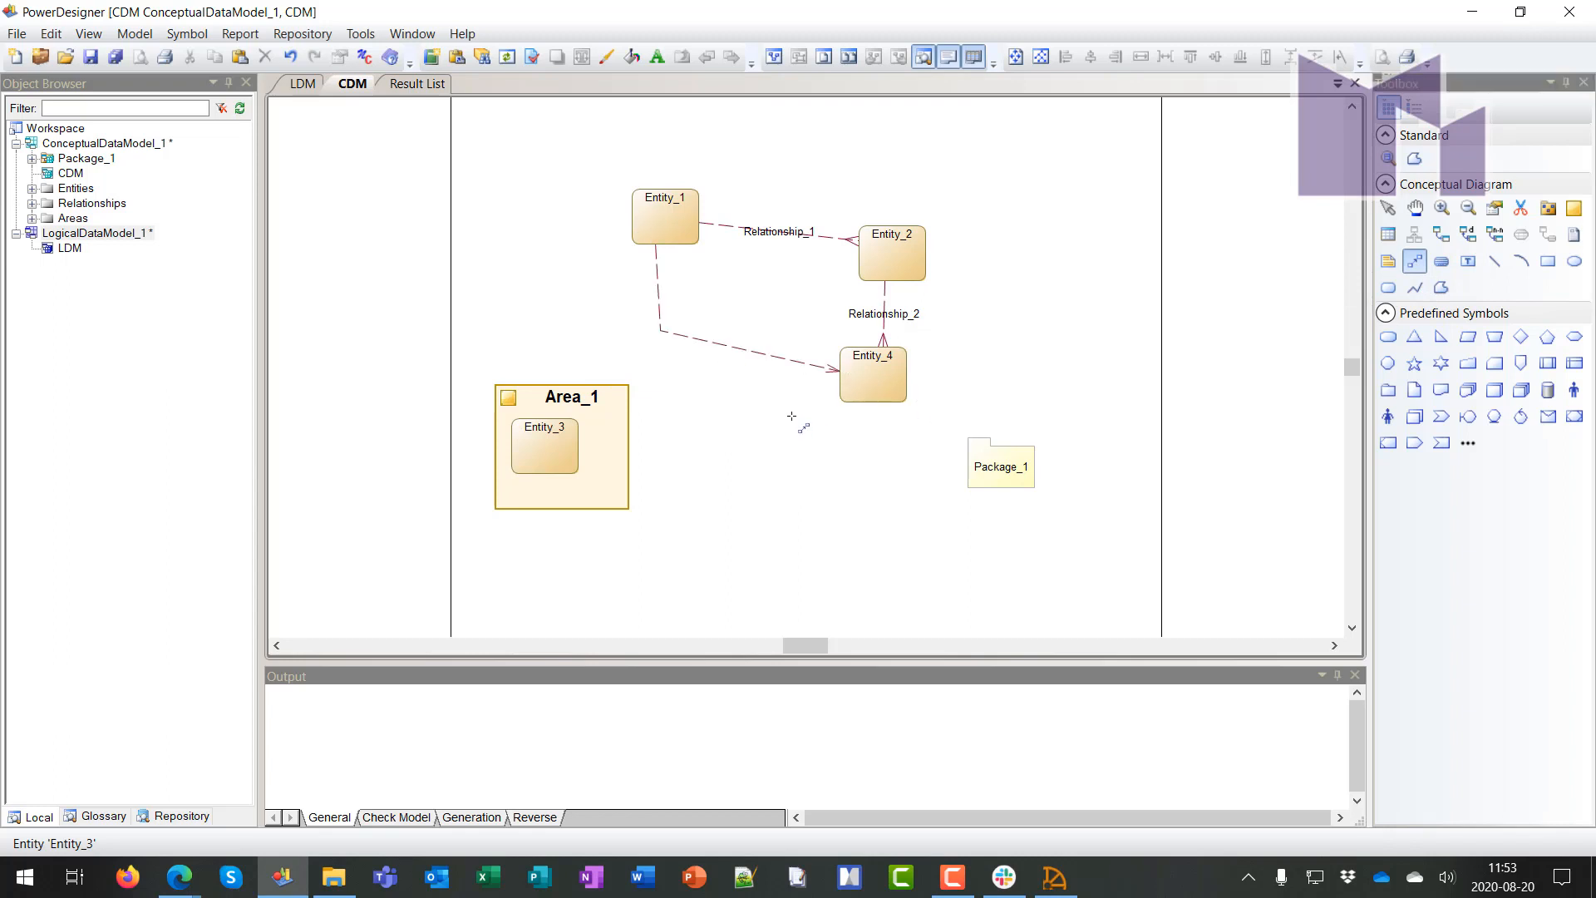
Add a note left of Entity_1 and link it to the entities
{"action": "left_click", "coordinate": [1387, 264]}
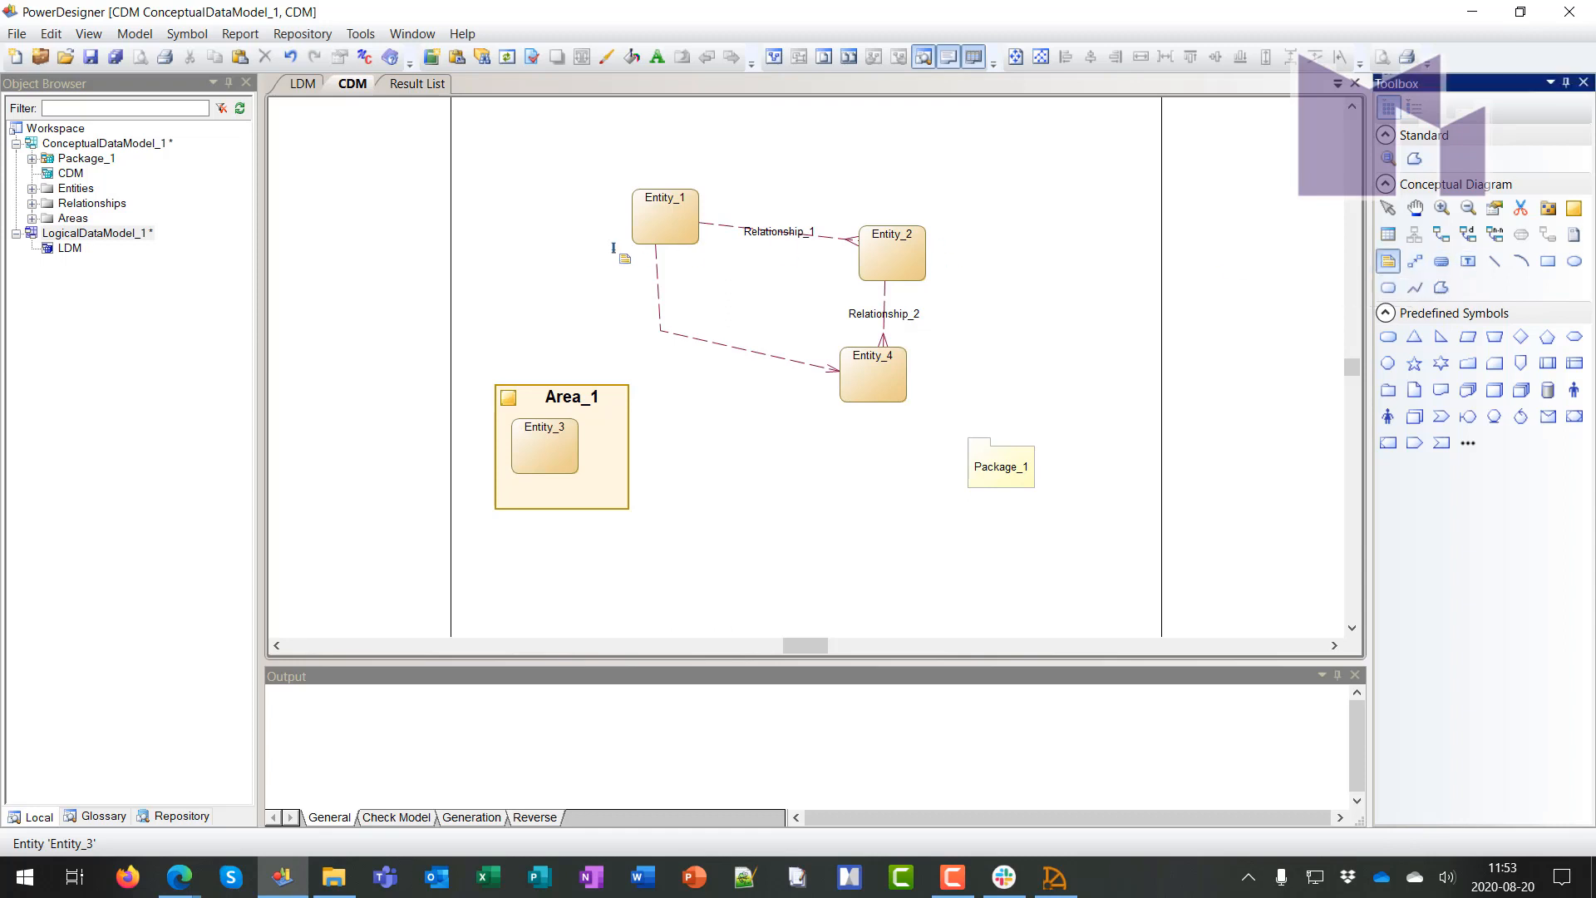
{"action": "left_click", "coordinate": [509, 267]}
{"action": "left_click", "coordinate": [1416, 263]}
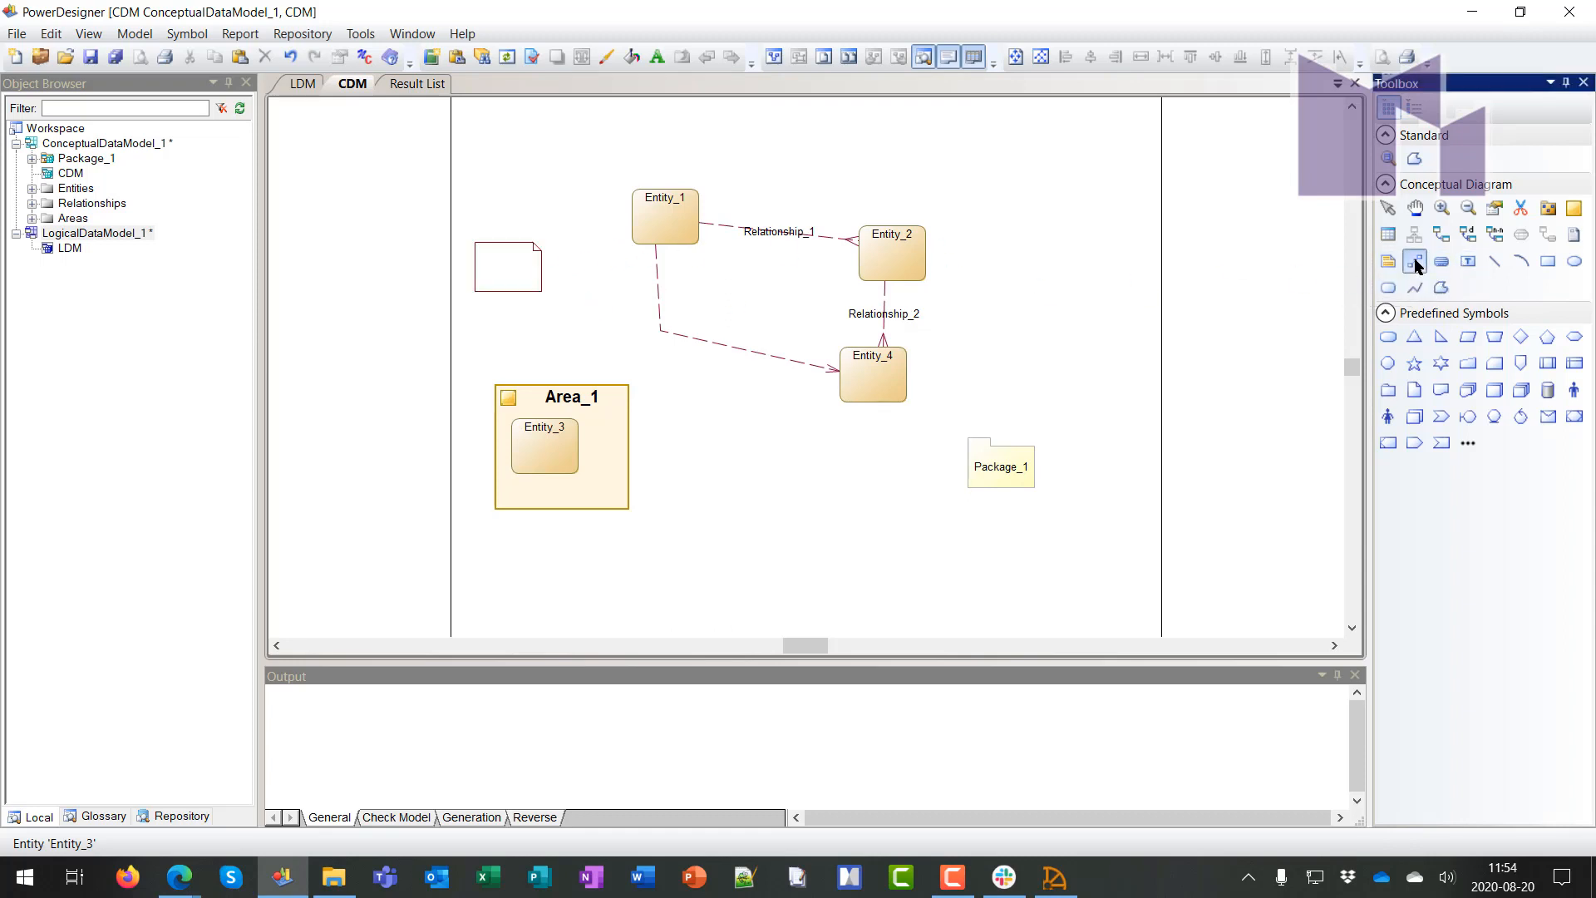
{"action": "mouse_move", "coordinate": [518, 268]}
{"action": "left_mouse_down"}
{"action": "mouse_move", "coordinate": [628, 223]}
{"action": "mouse_move", "coordinate": [636, 235]}
{"action": "mouse_move", "coordinate": [574, 292]}
{"action": "mouse_move", "coordinate": [881, 387]}
{"action": "left_mouse_up"}
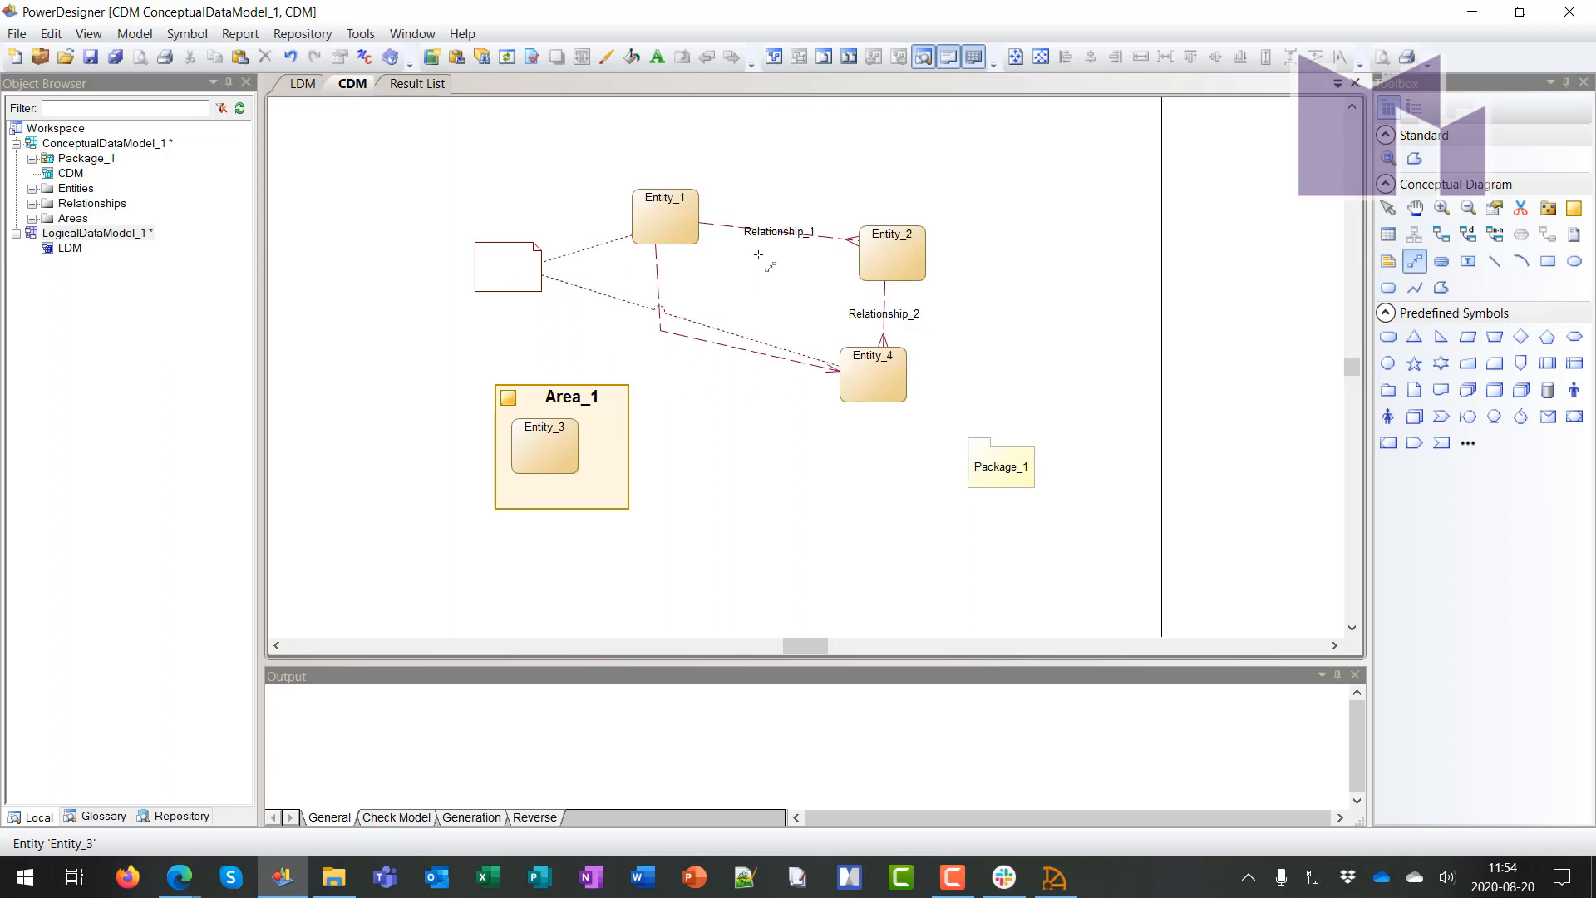
{"action": "right_click", "coordinate": [1015, 218]}
{"action": "left_click", "coordinate": [179, 890]}
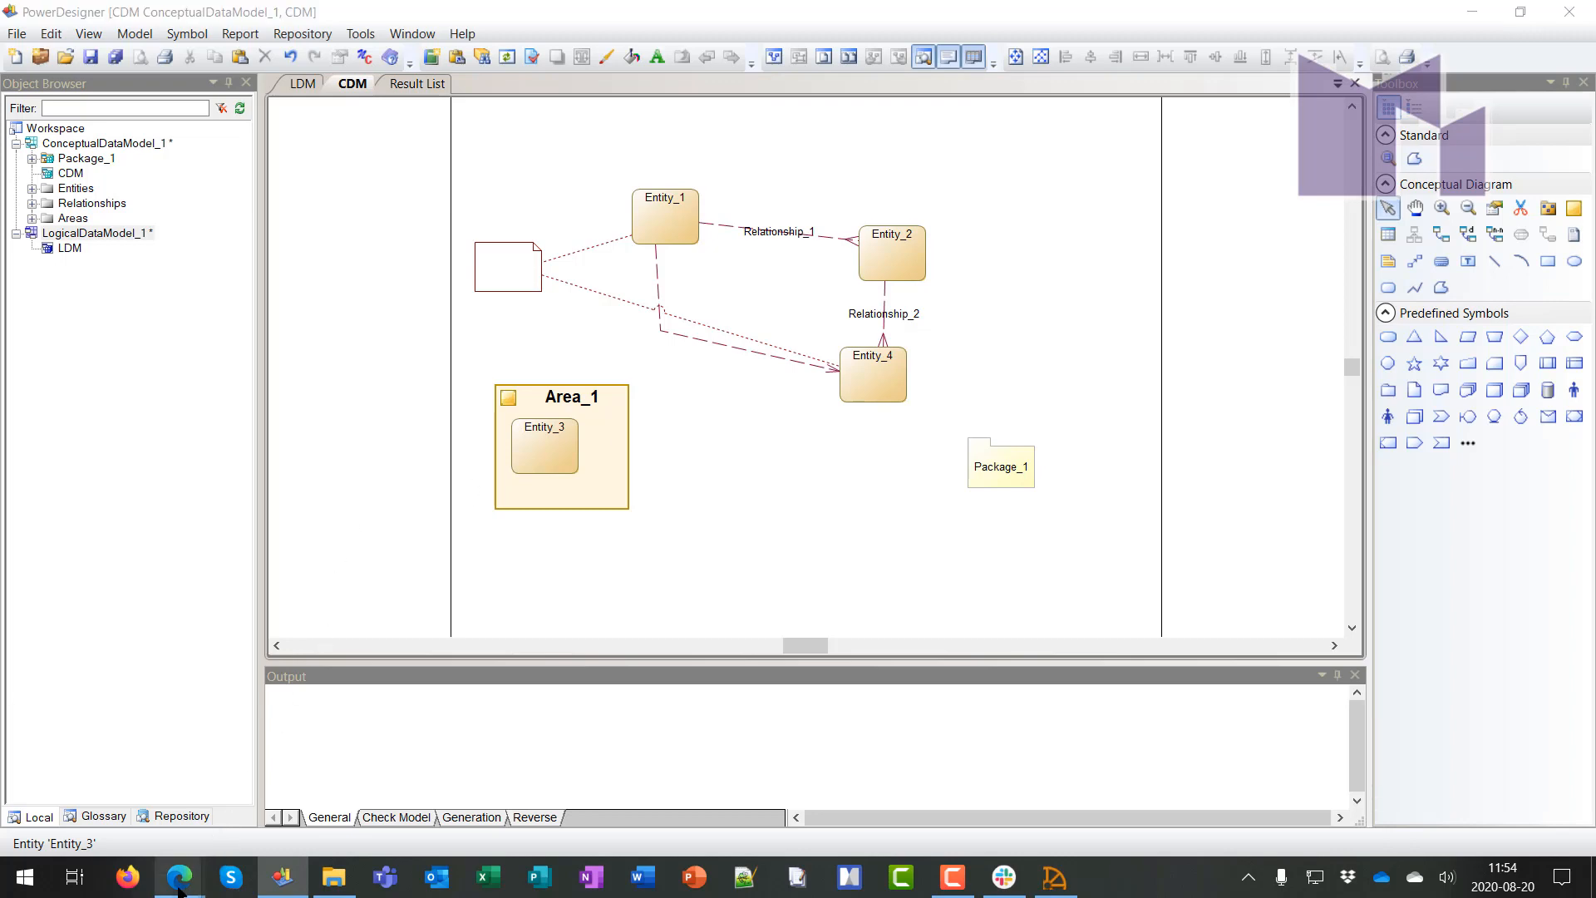
{"action": "left_click", "coordinate": [318, 803]}
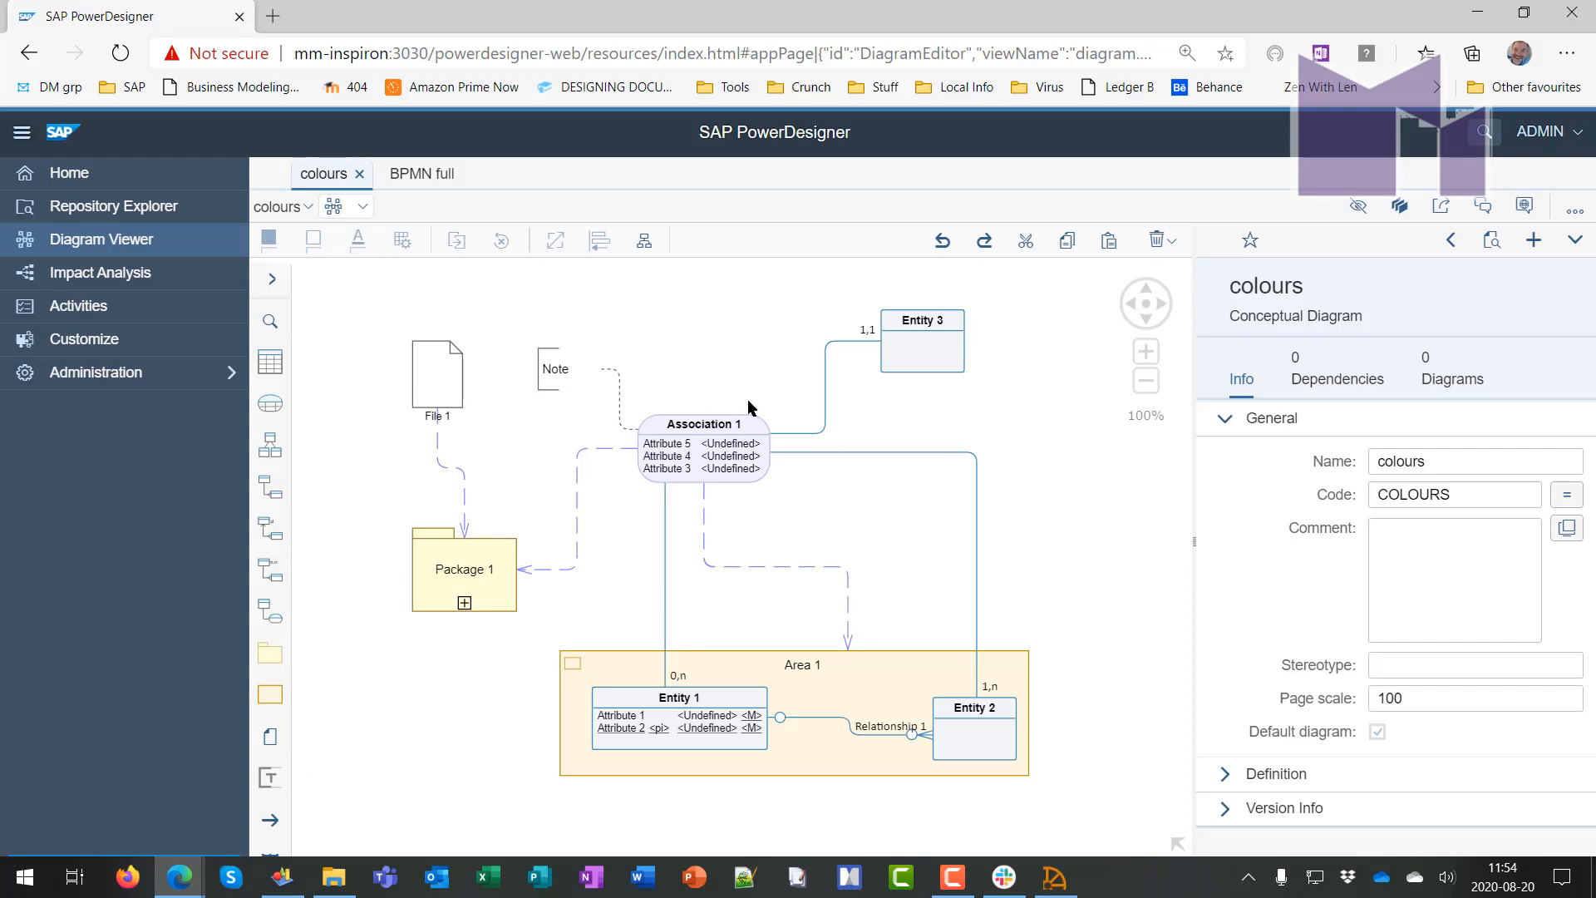
{"action": "left_click", "coordinate": [920, 349]}
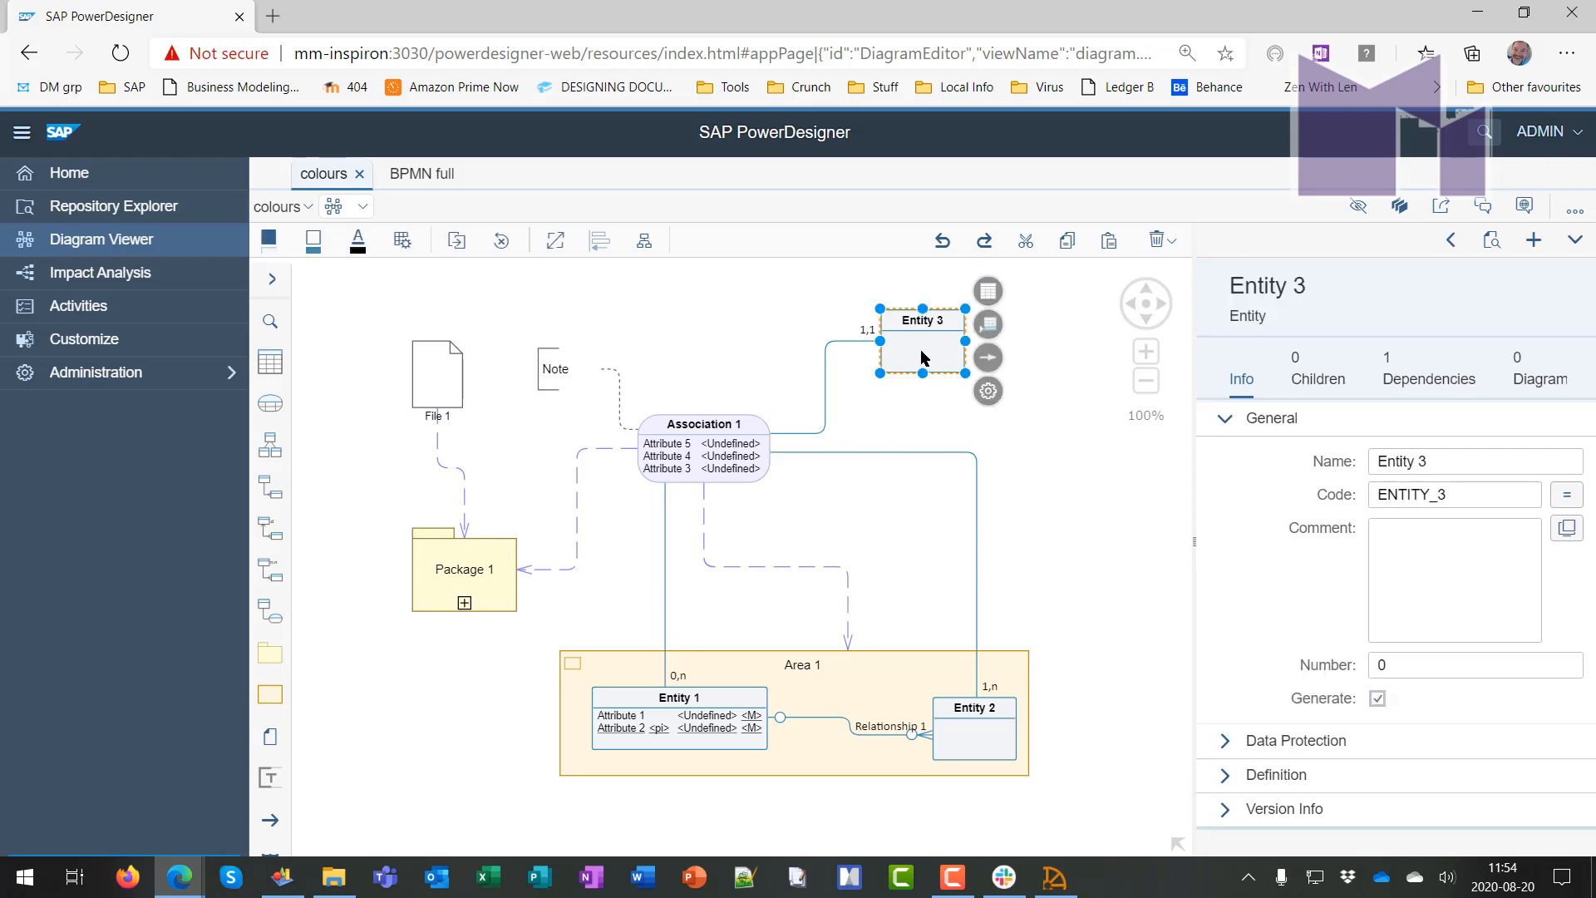
{"action": "left_click", "coordinate": [870, 668]}
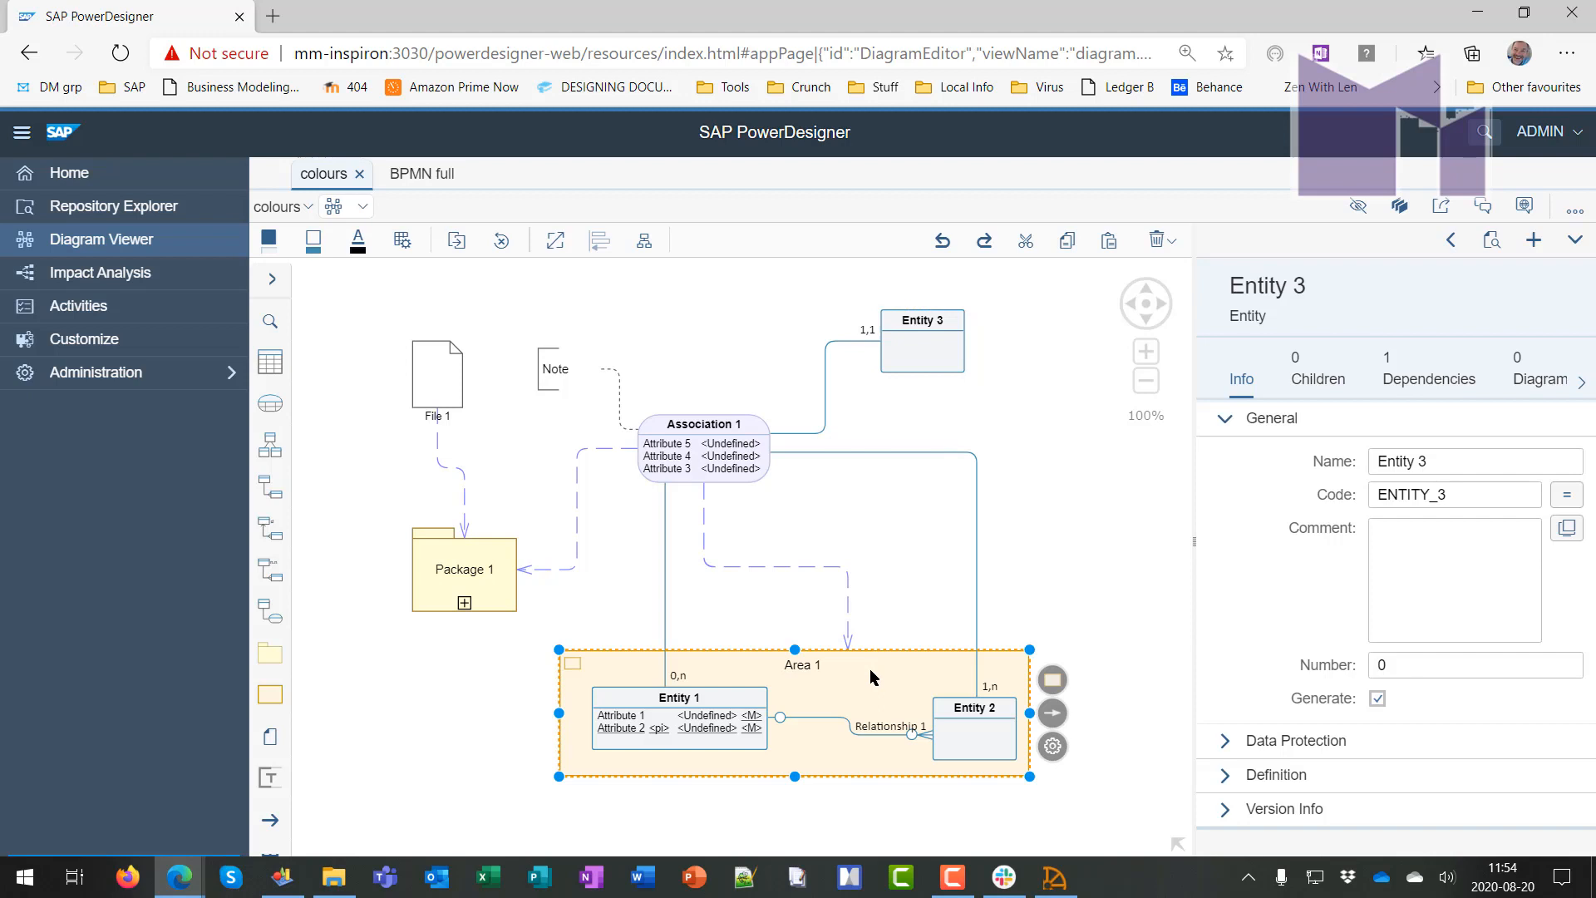
{"action": "left_click", "coordinate": [774, 566]}
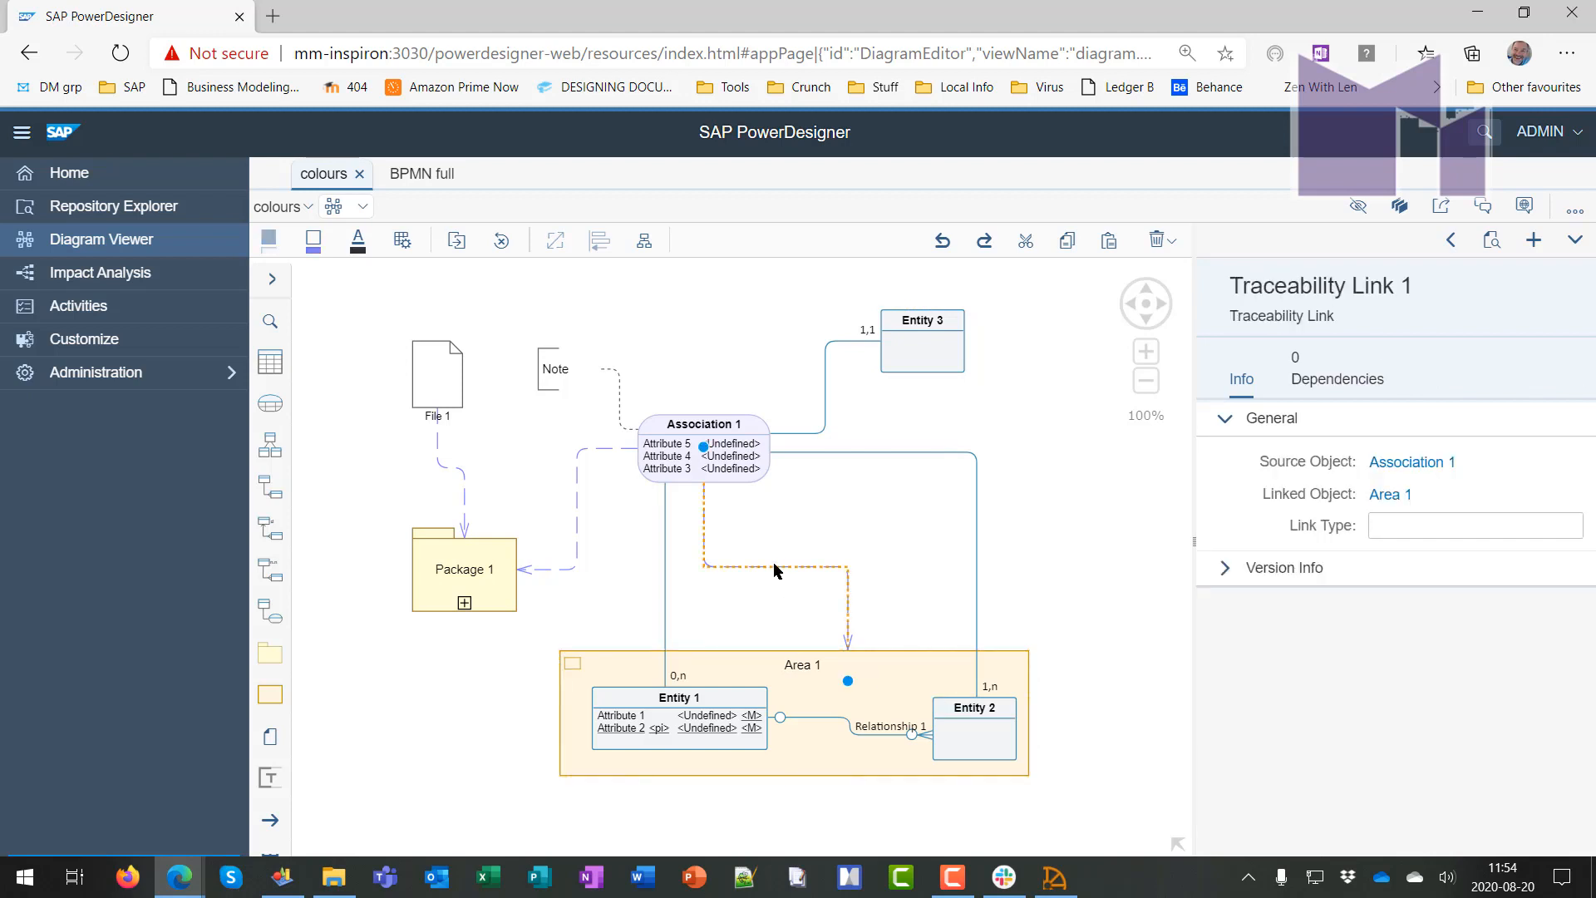
{"action": "left_click", "coordinate": [702, 426]}
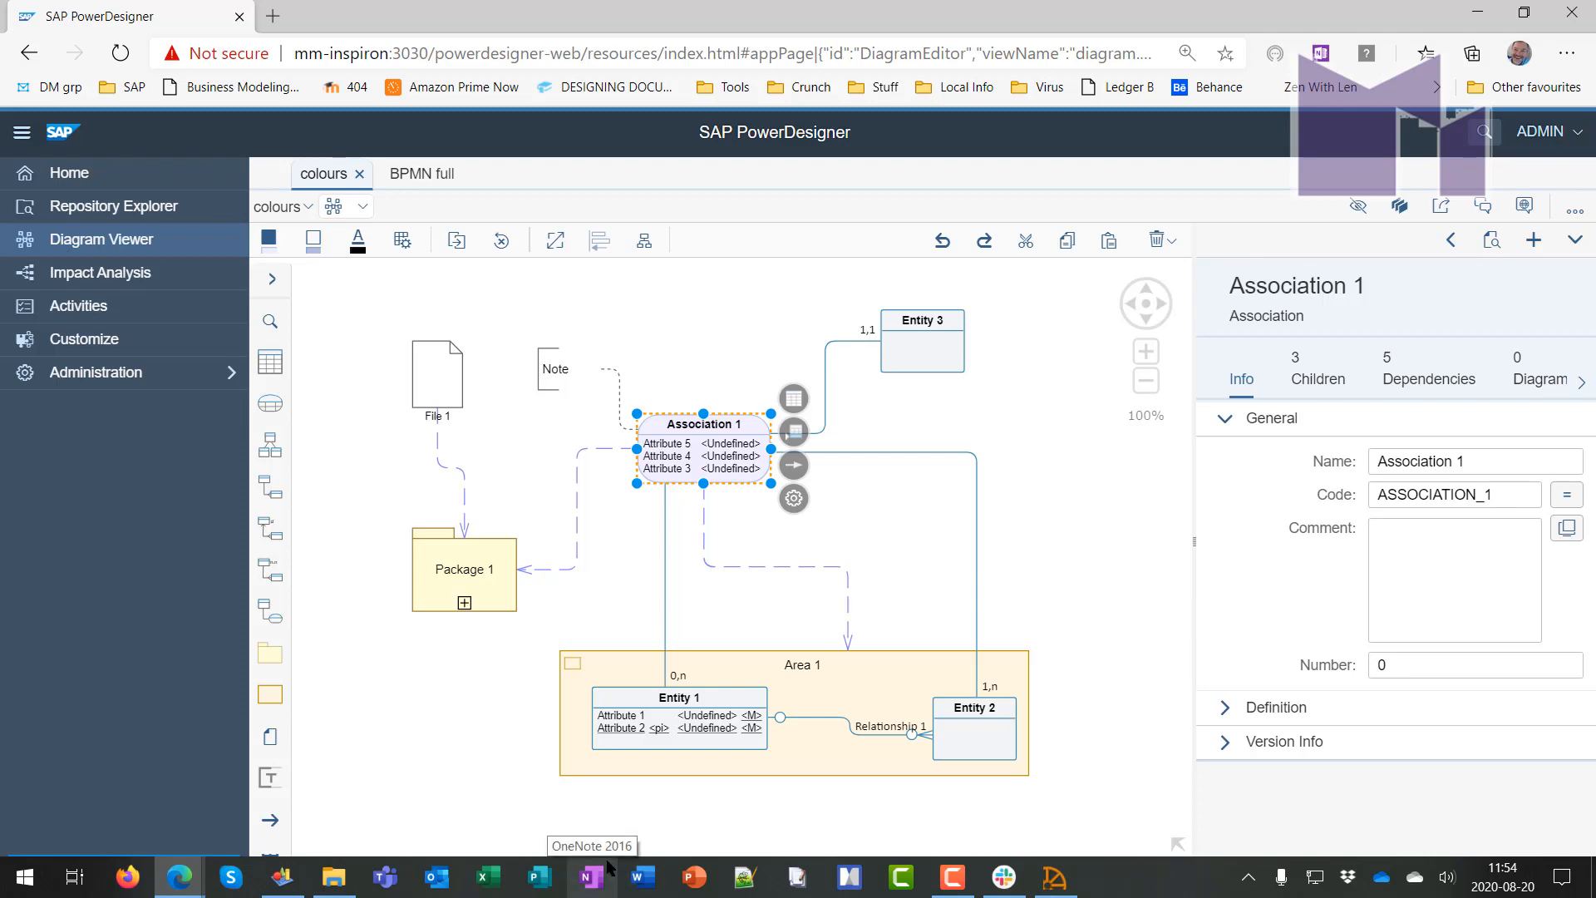
{"action": "key", "text": "alt+Tab"}
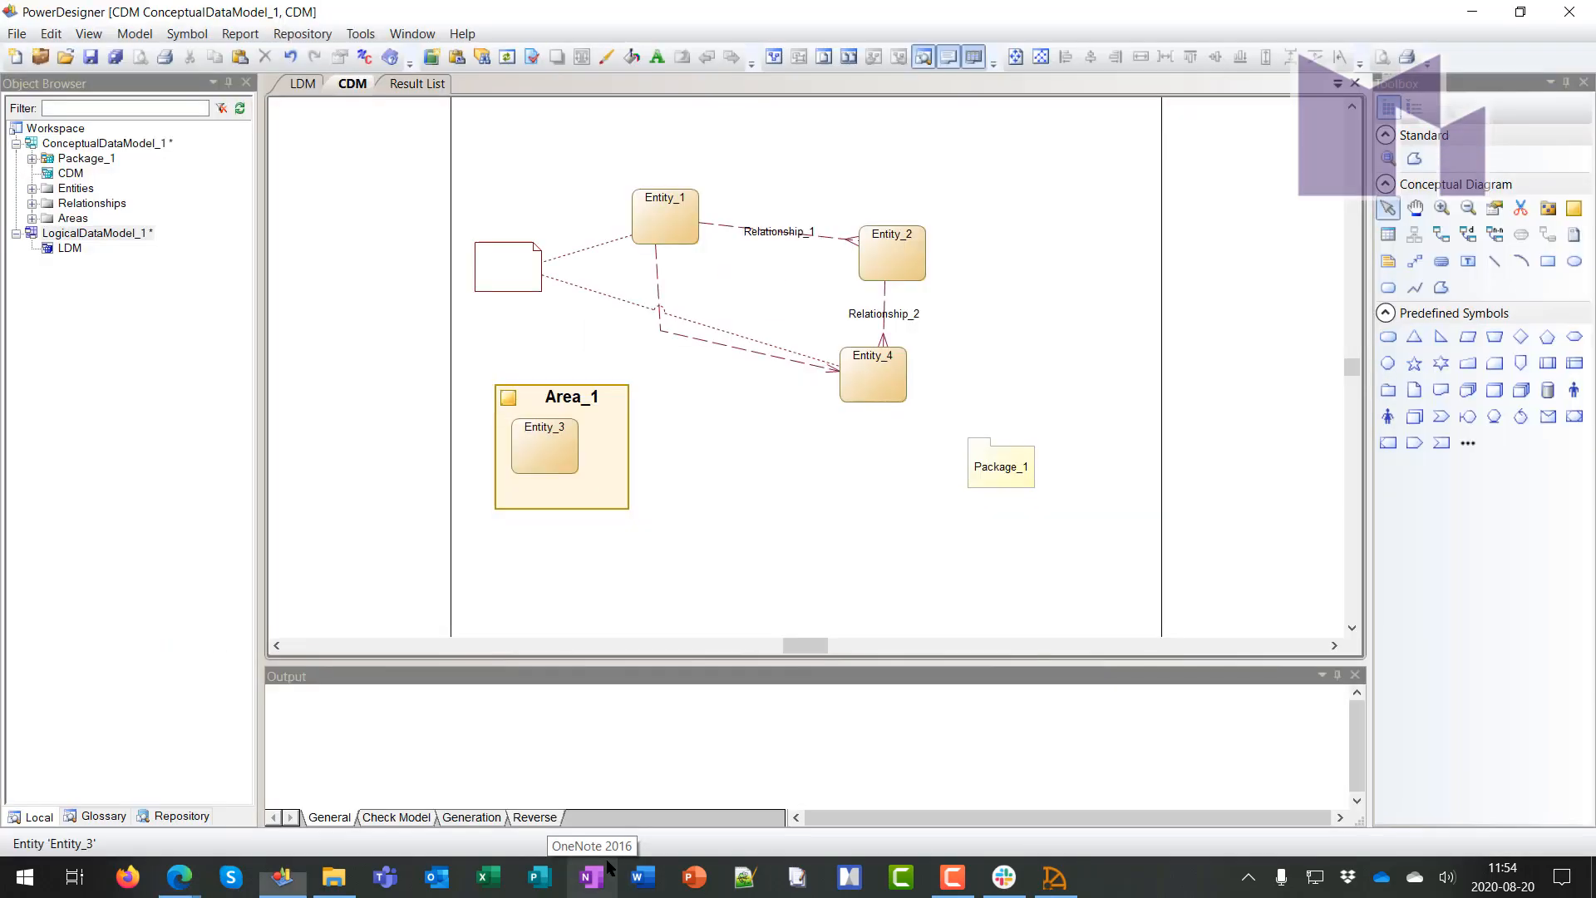
Set the model notation to E/R+Merise in Model Options and confirm the change
{"action": "right_click", "coordinate": [1001, 240]}
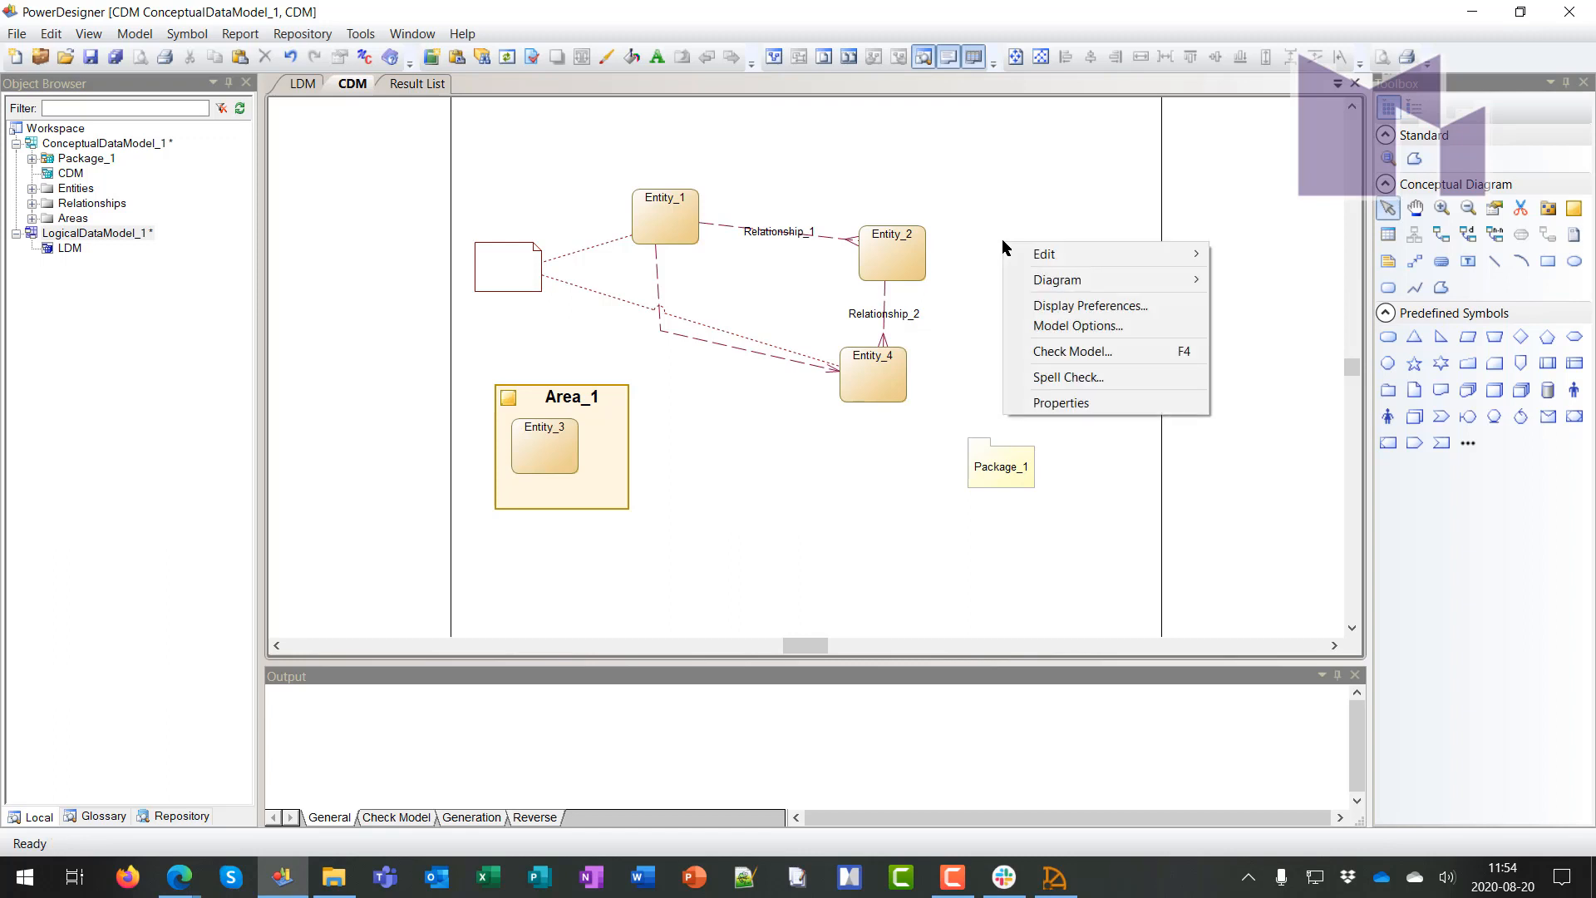
{"action": "left_click", "coordinate": [1078, 325]}
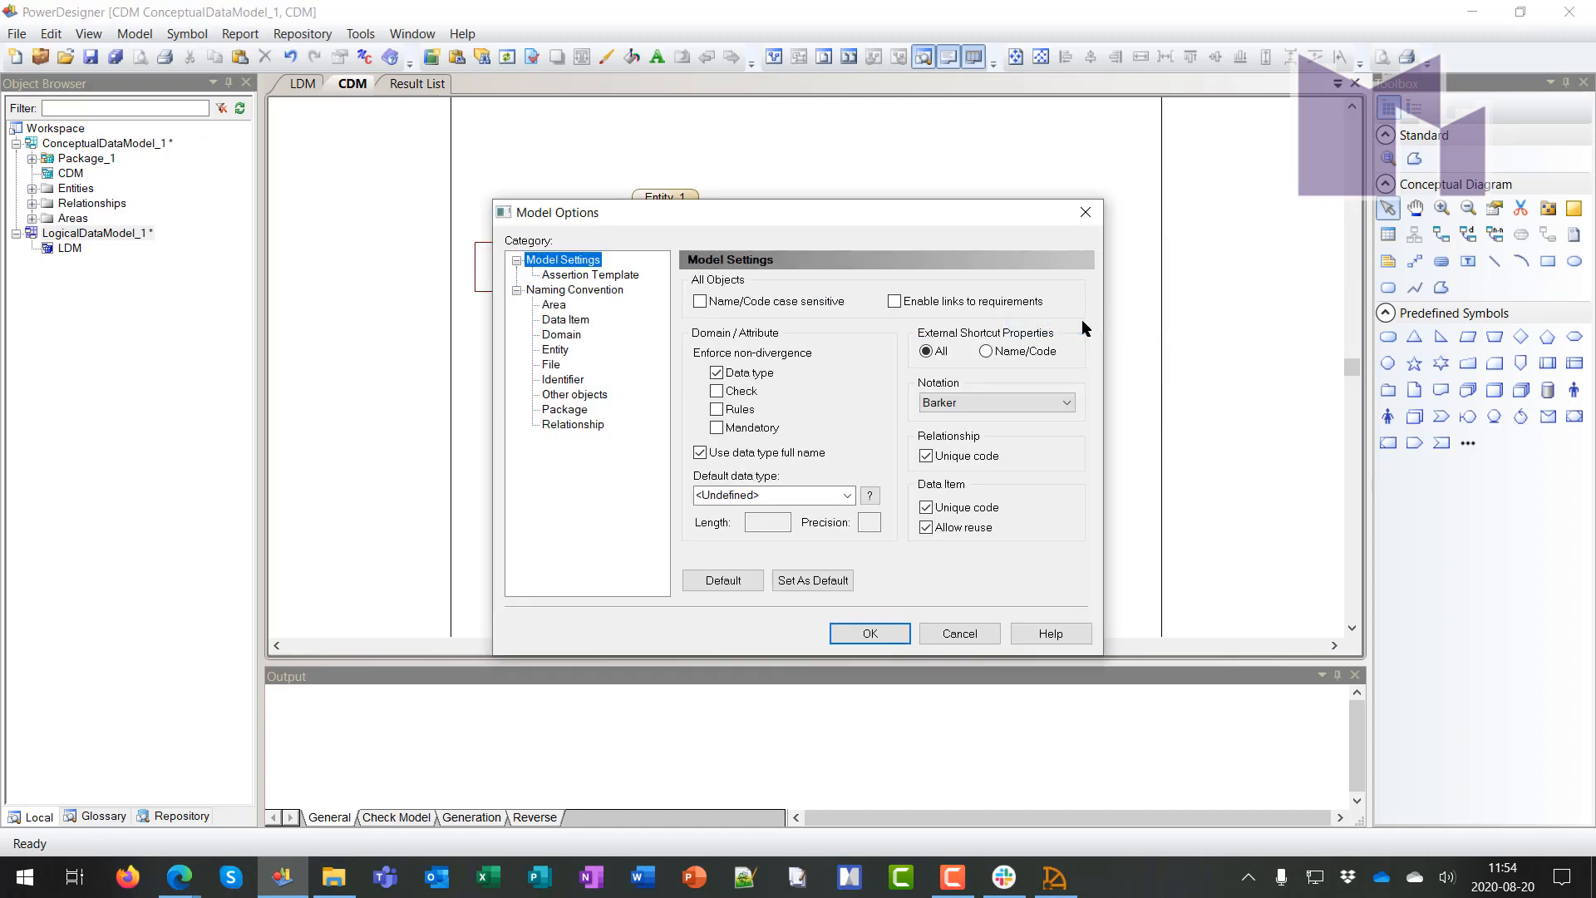
{"action": "left_click", "coordinate": [995, 402]}
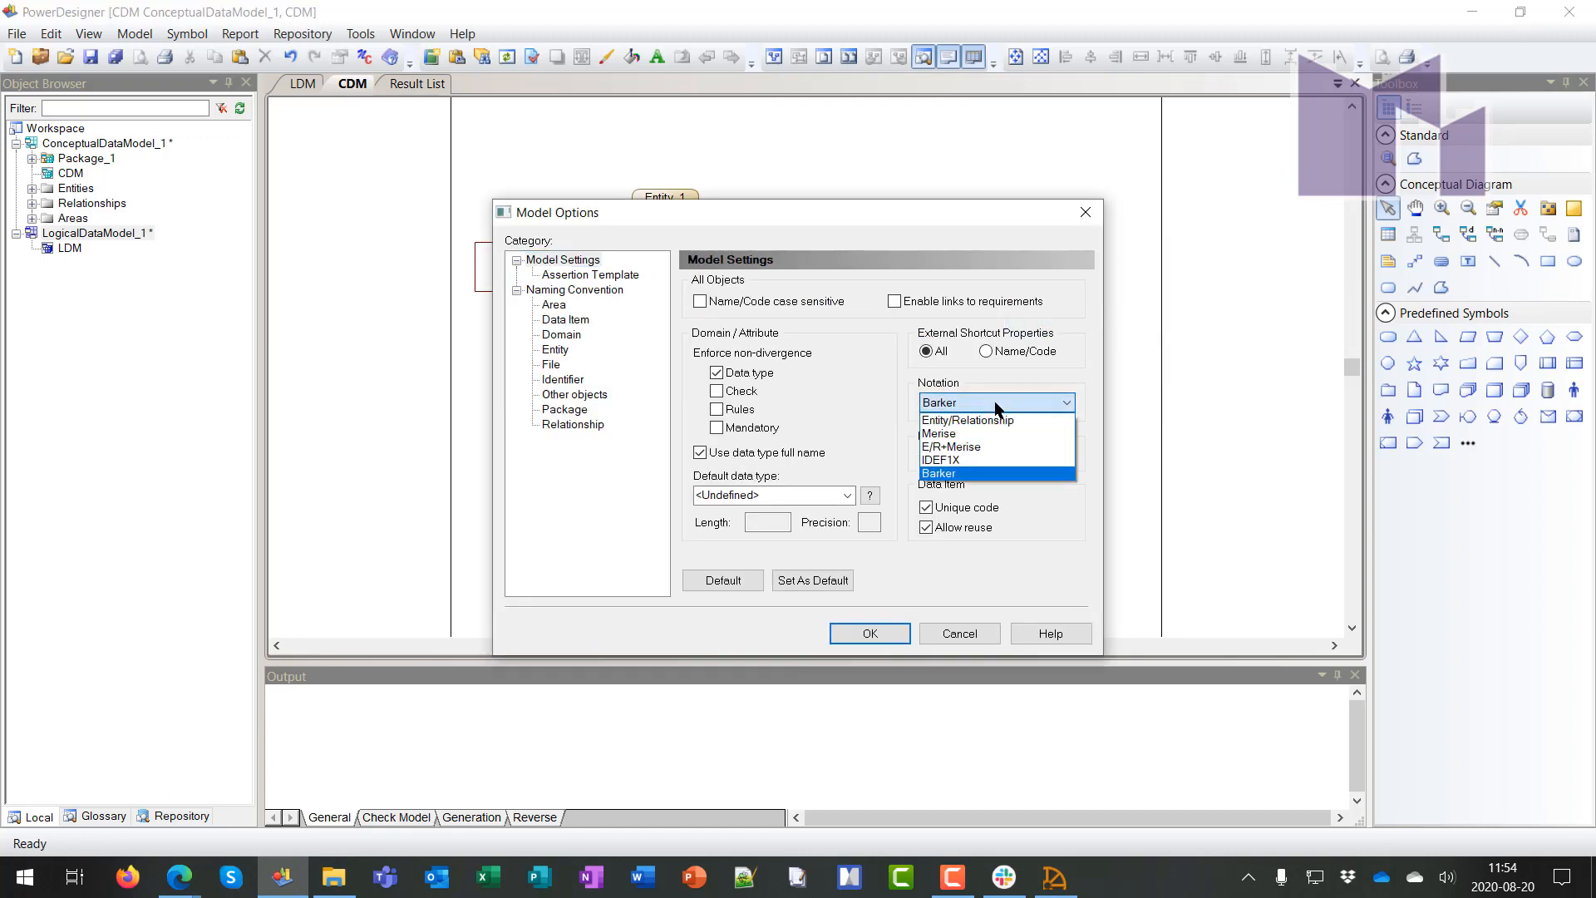
{"action": "left_click", "coordinate": [984, 447]}
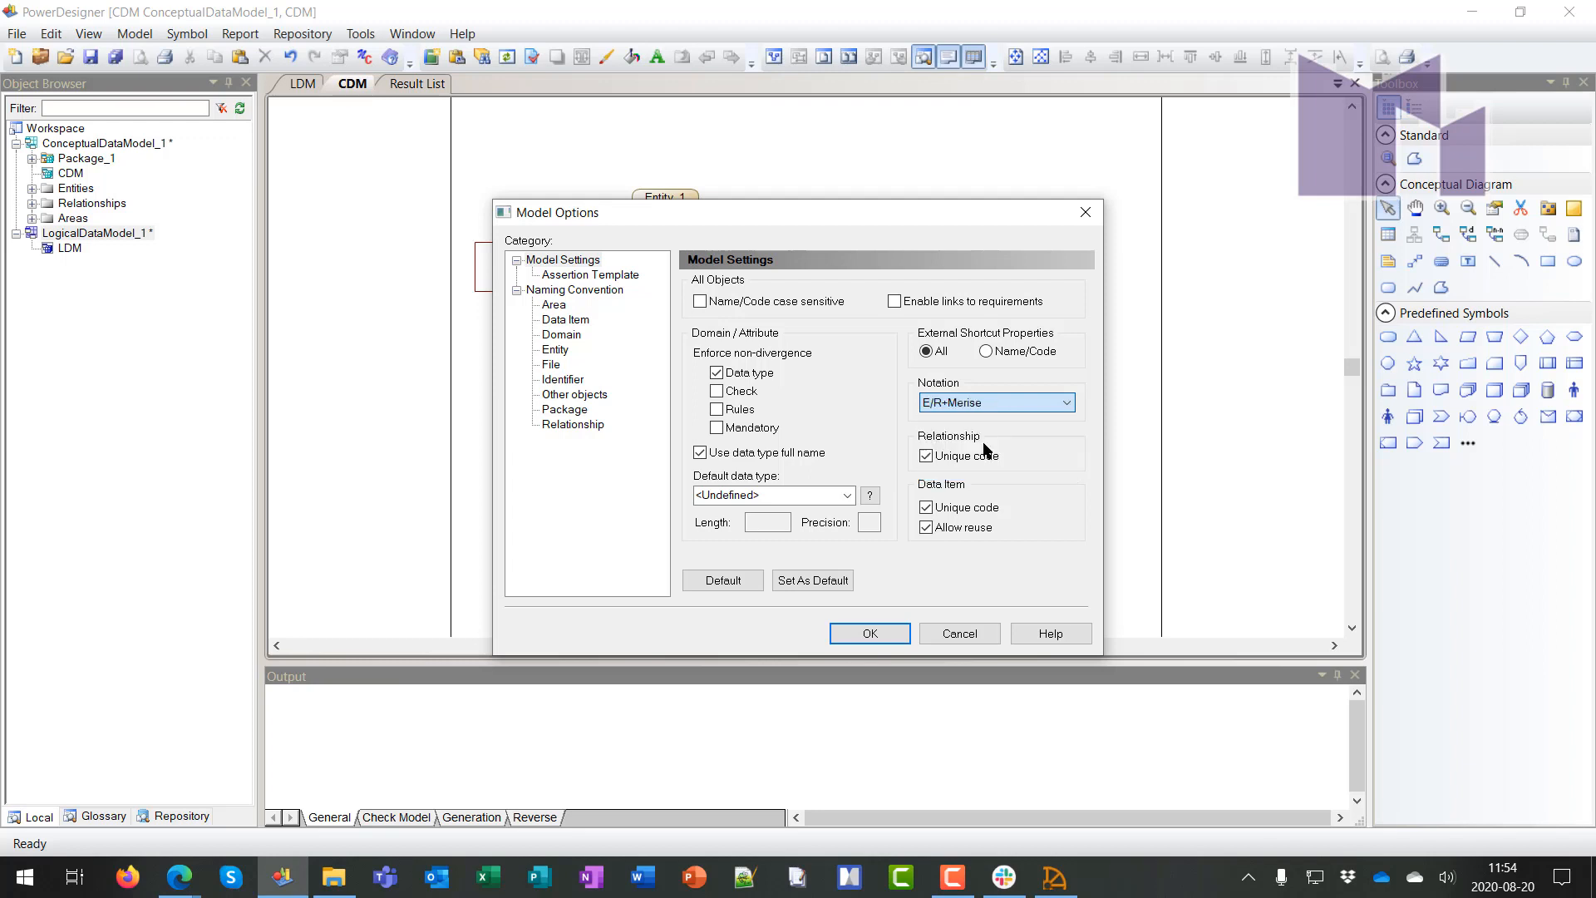
{"action": "left_click", "coordinate": [870, 633]}
{"action": "left_click", "coordinate": [765, 509]}
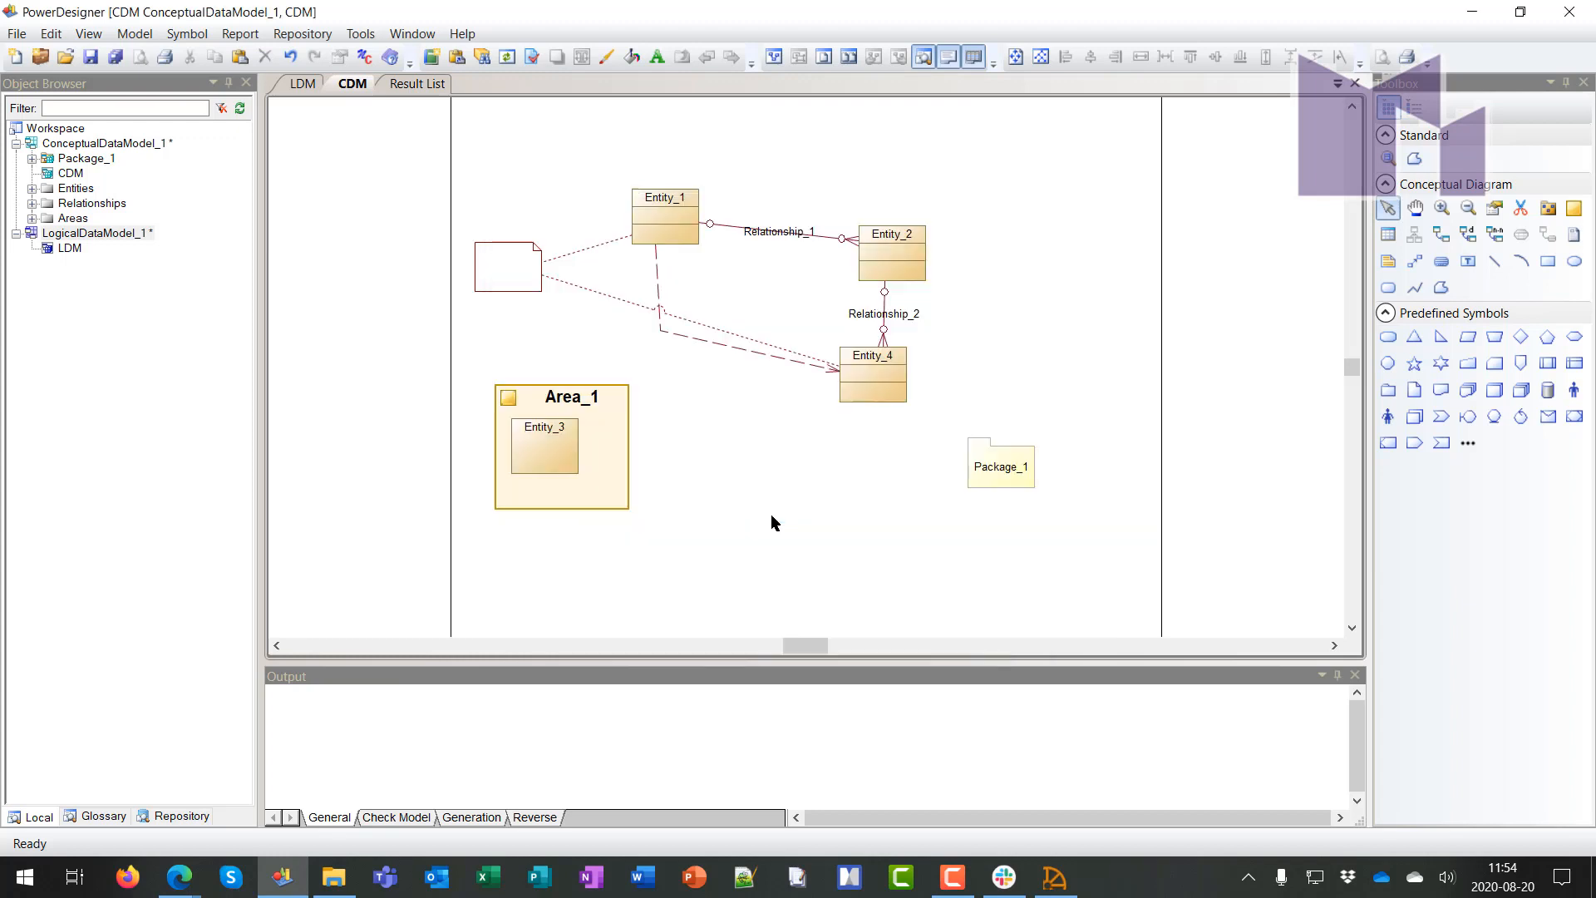
Place Association_1 below the entities and link it to Entity_4 and Entity_1
{"action": "left_click", "coordinate": [1521, 235]}
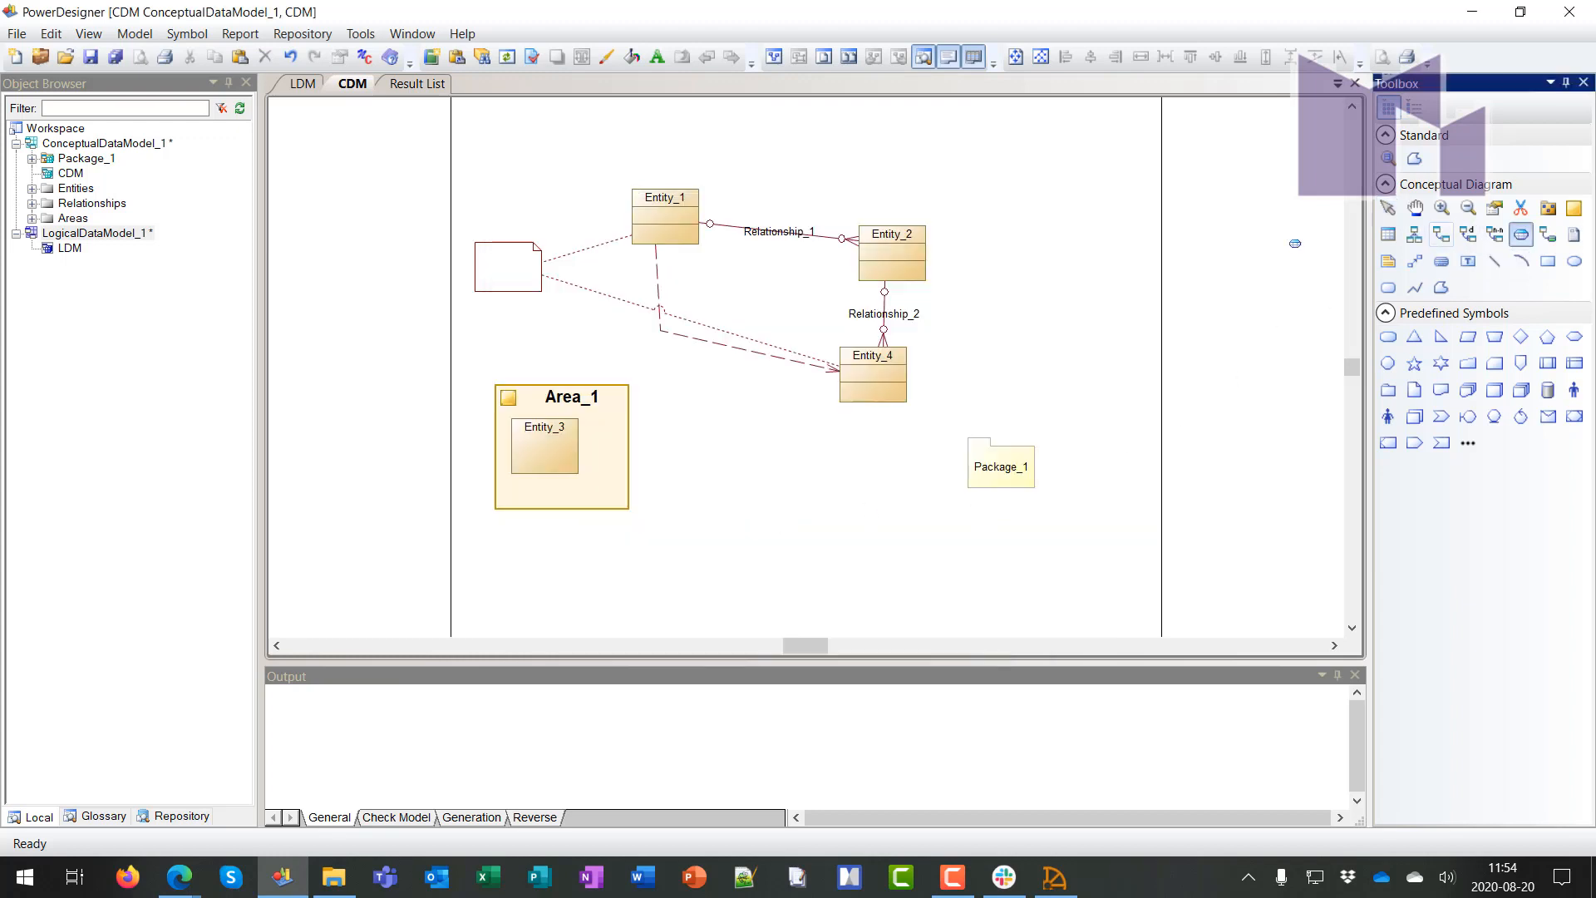
{"action": "left_click", "coordinate": [774, 485]}
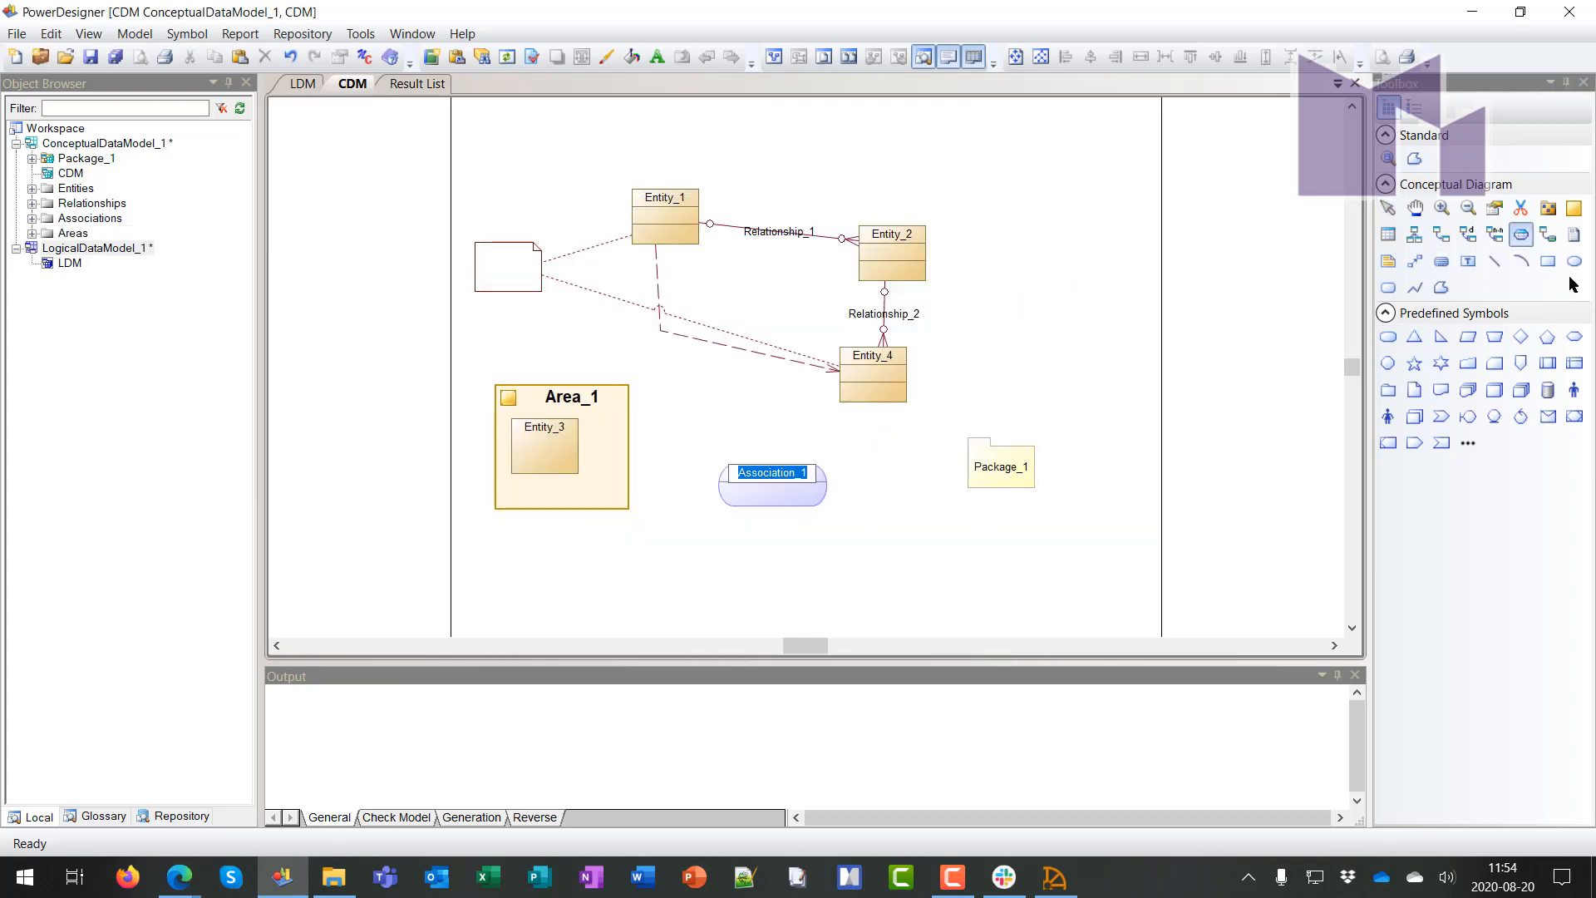
{"action": "left_click", "coordinate": [1547, 235]}
{"action": "left_click_drag", "start_coordinate": [821, 494], "coordinate": [870, 387]}
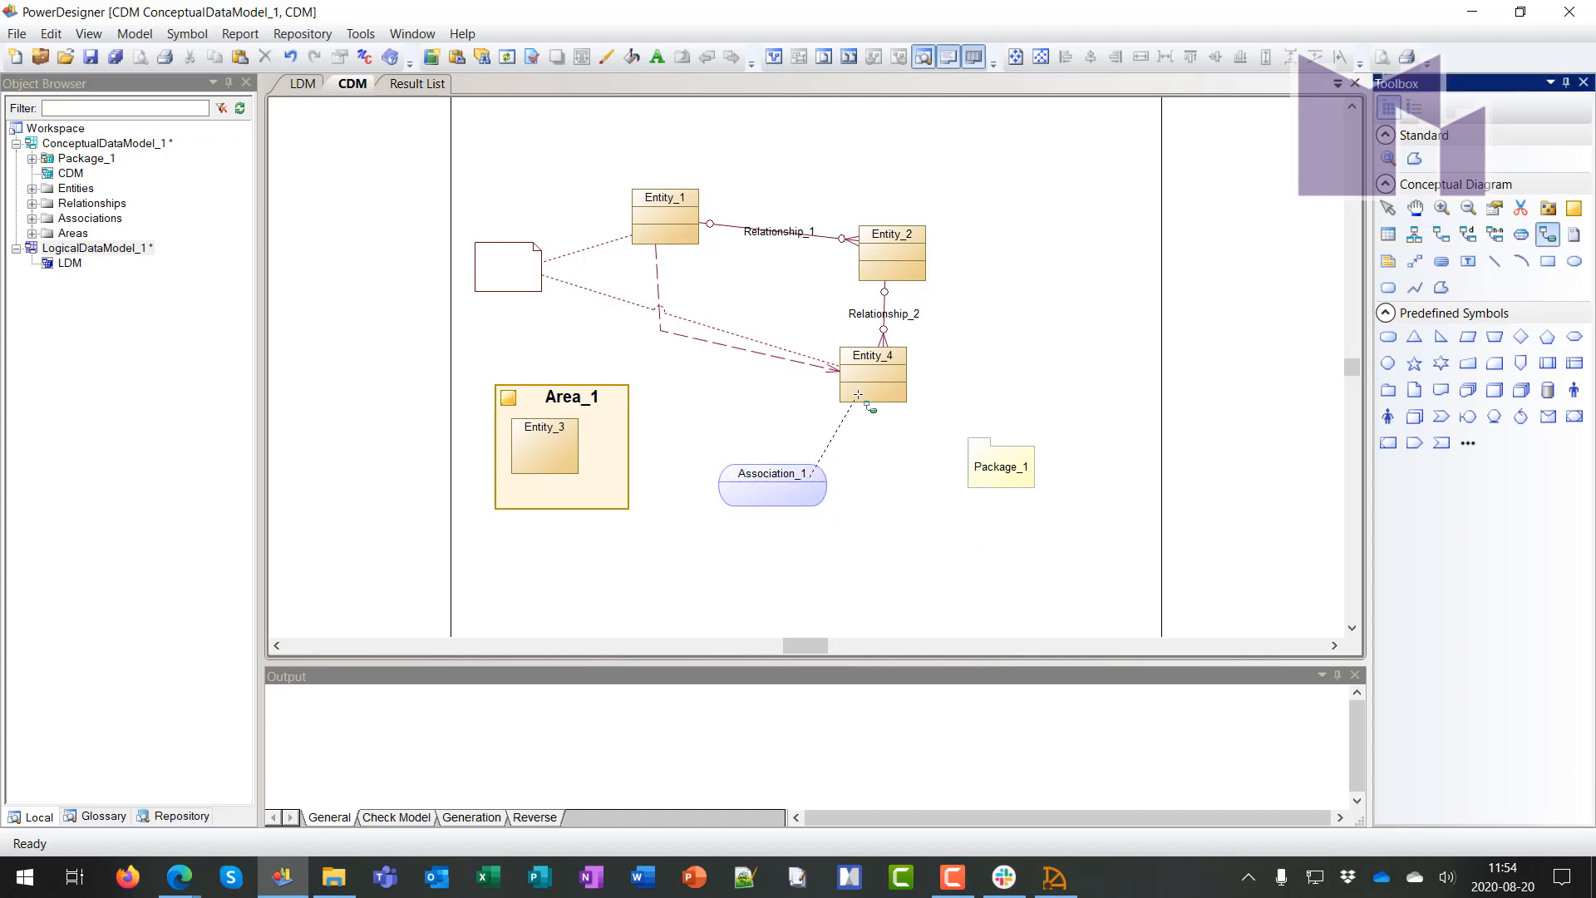
{"action": "left_click_drag", "start_coordinate": [782, 484], "coordinate": [664, 233]}
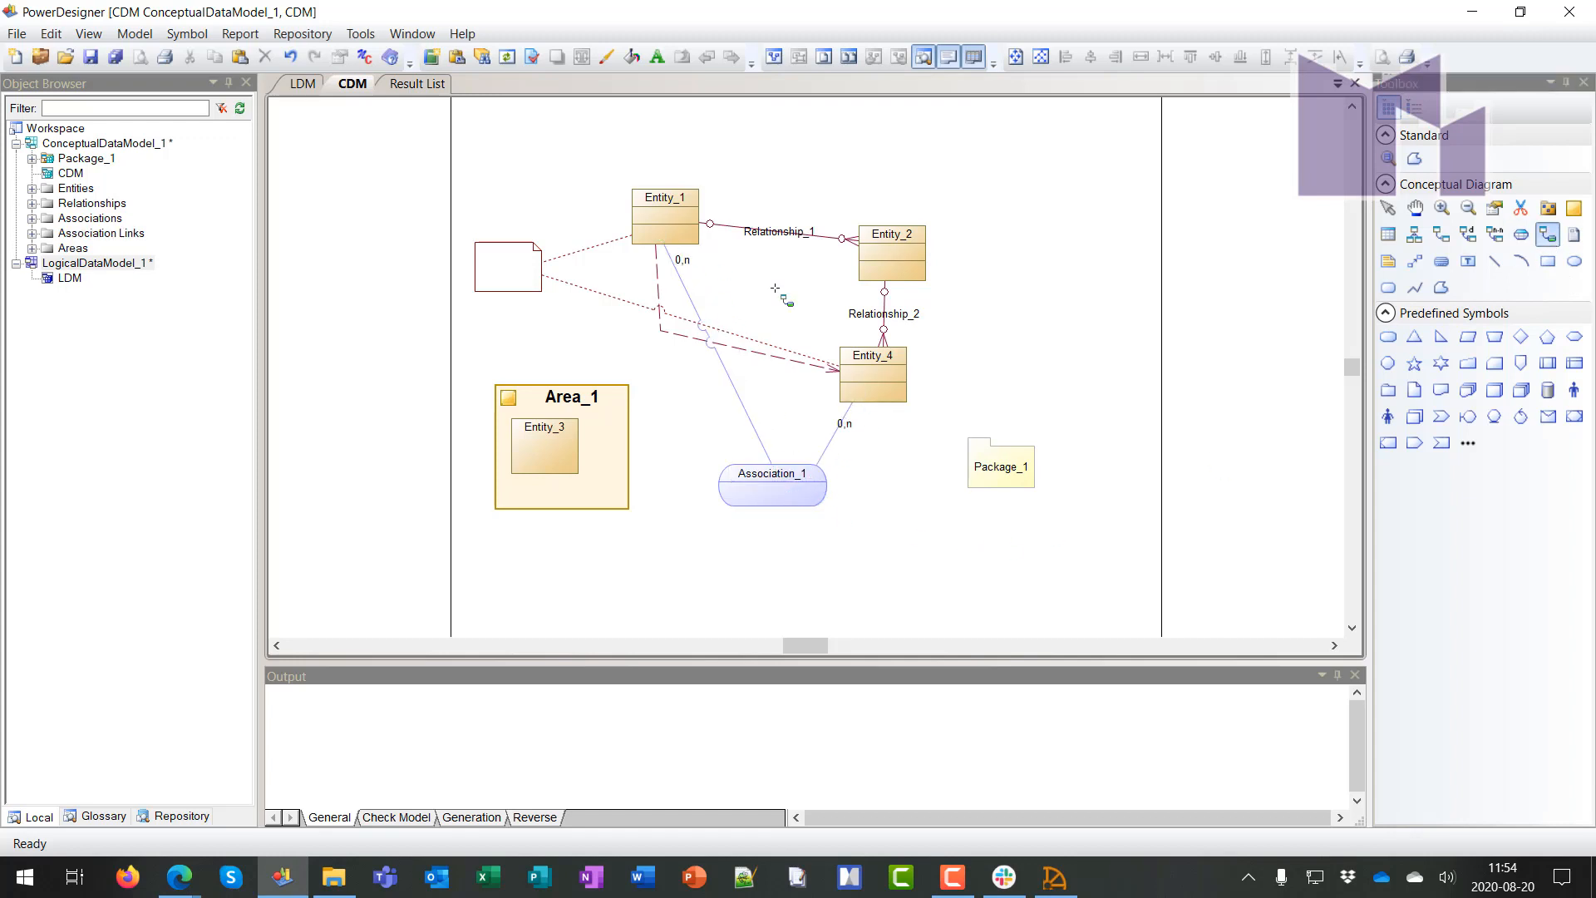
{"action": "right_click", "coordinate": [1043, 334]}
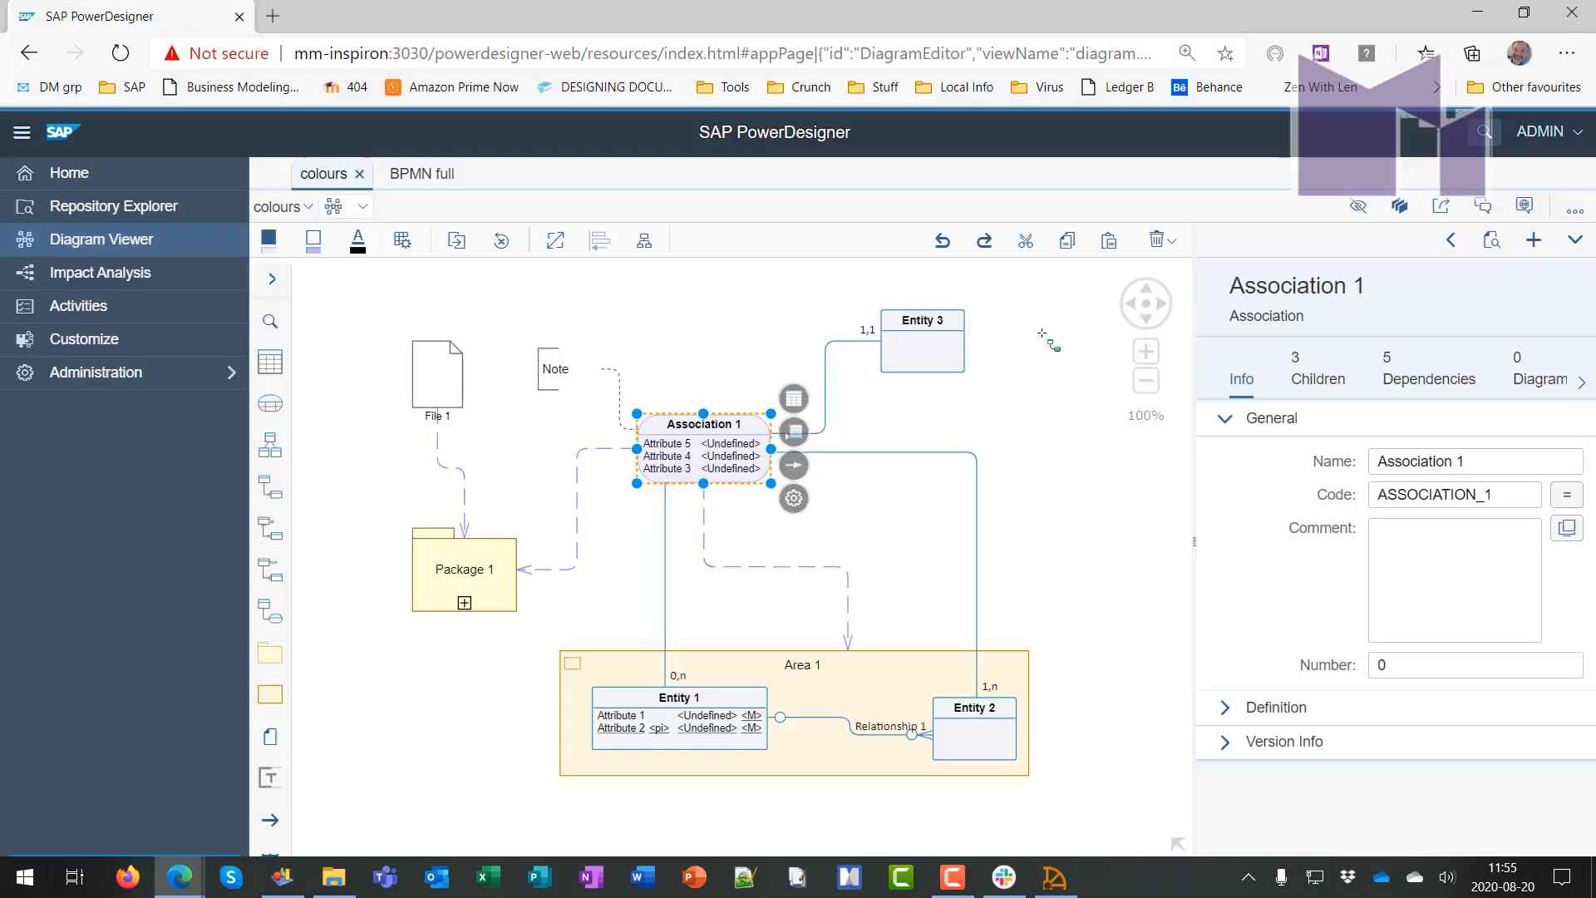
Deselect Association 1 in the web diagram, then return to desktop PowerDesigner
{"action": "left_click", "coordinate": [1043, 461]}
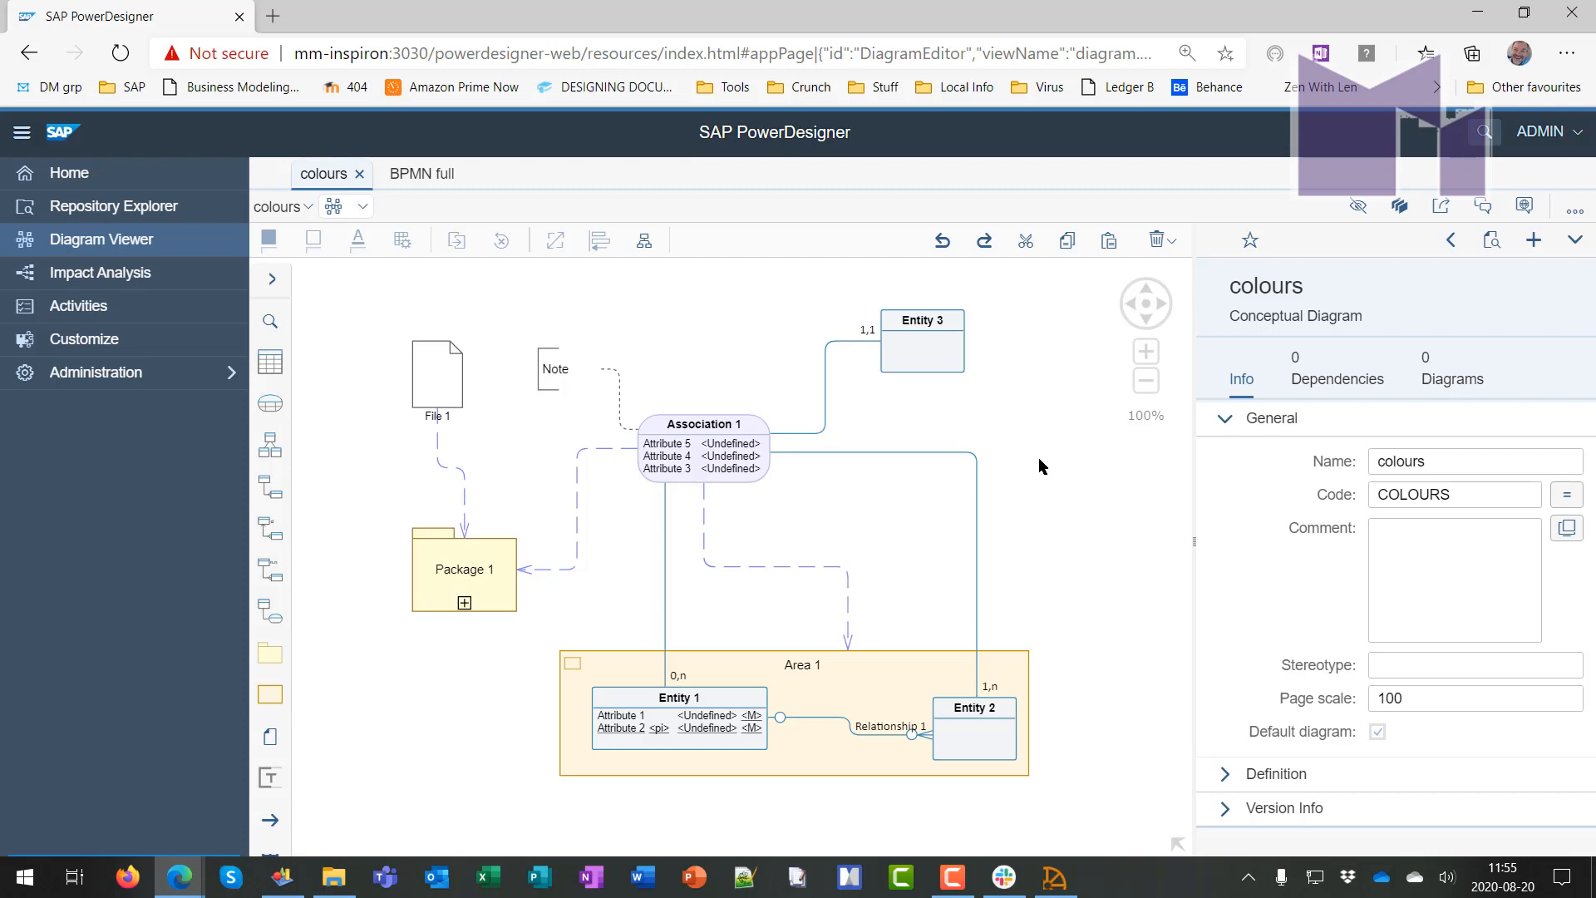
{"action": "key", "text": "alt+Tab"}
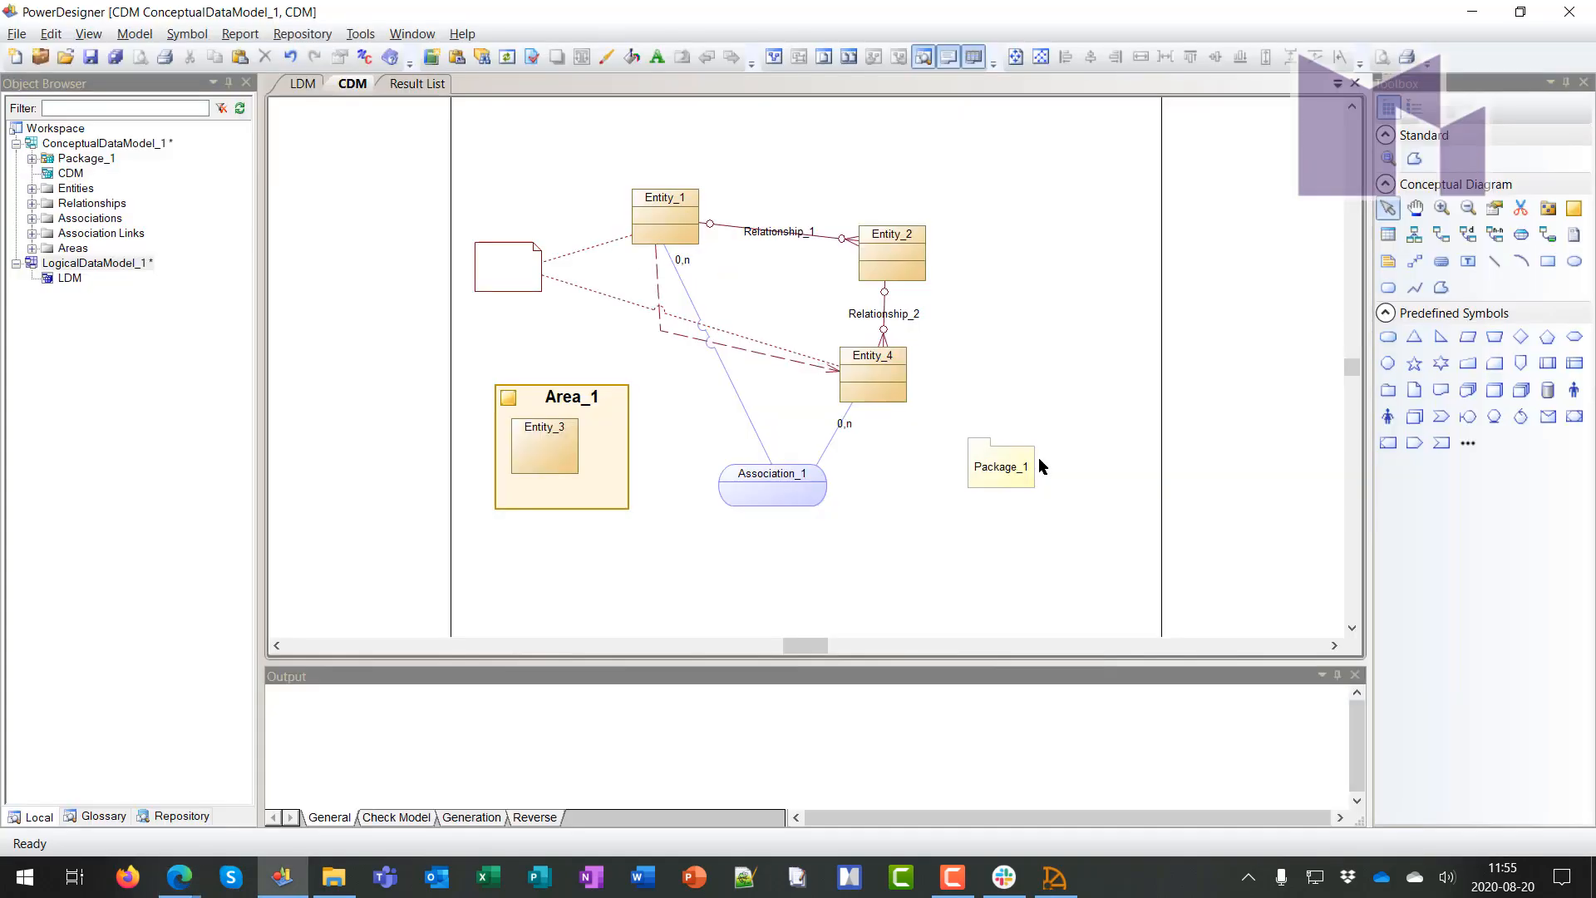
Remove ConceptualDataModel_1 from the workspace without saving changes
{"action": "left_click", "coordinate": [67, 145]}
{"action": "key", "text": "Delete"}
{"action": "key", "text": "Return"}
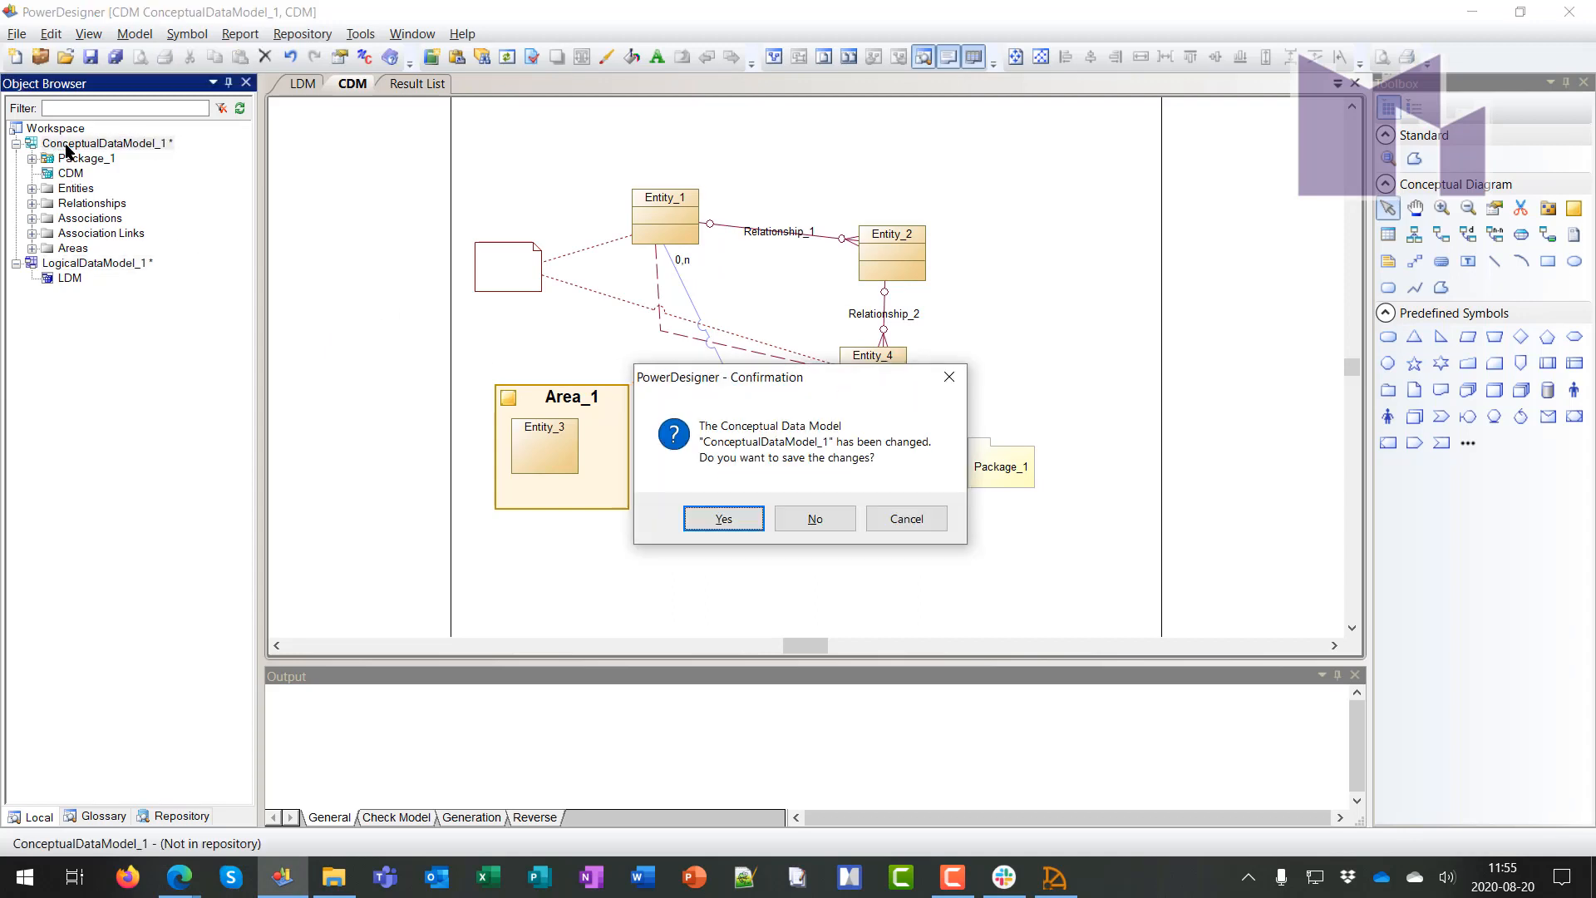
{"action": "key", "text": "Tab"}
{"action": "key", "text": "Return"}
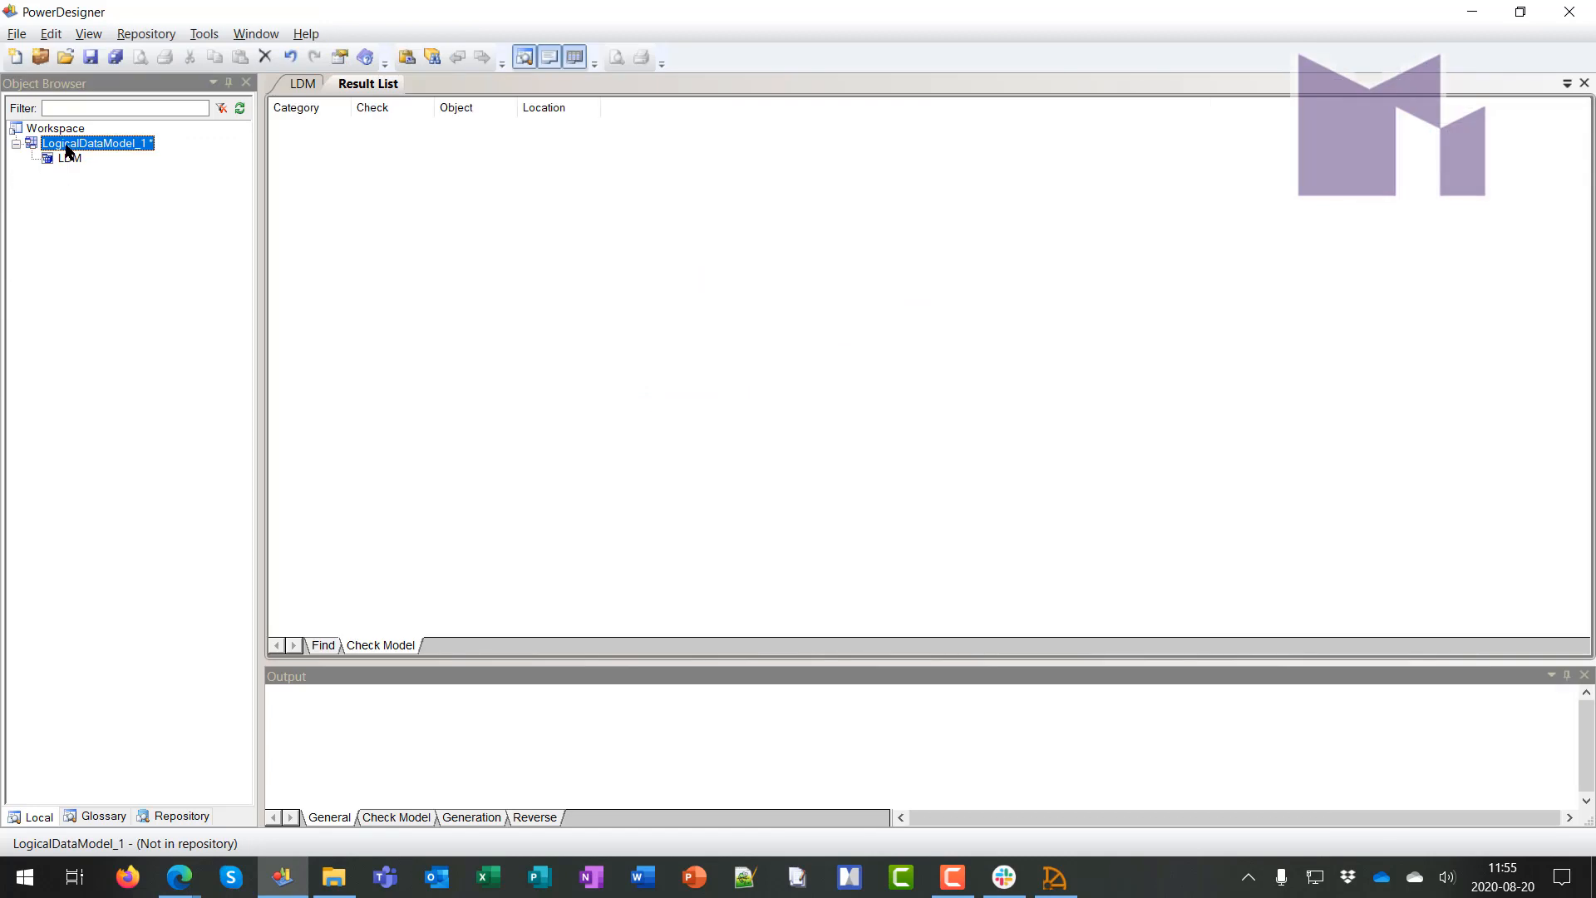
Remove LogicalDataModel_1 from the workspace without saving changes
{"action": "key", "text": "Delete"}
{"action": "key", "text": "Return"}
{"action": "key", "text": "Tab"}
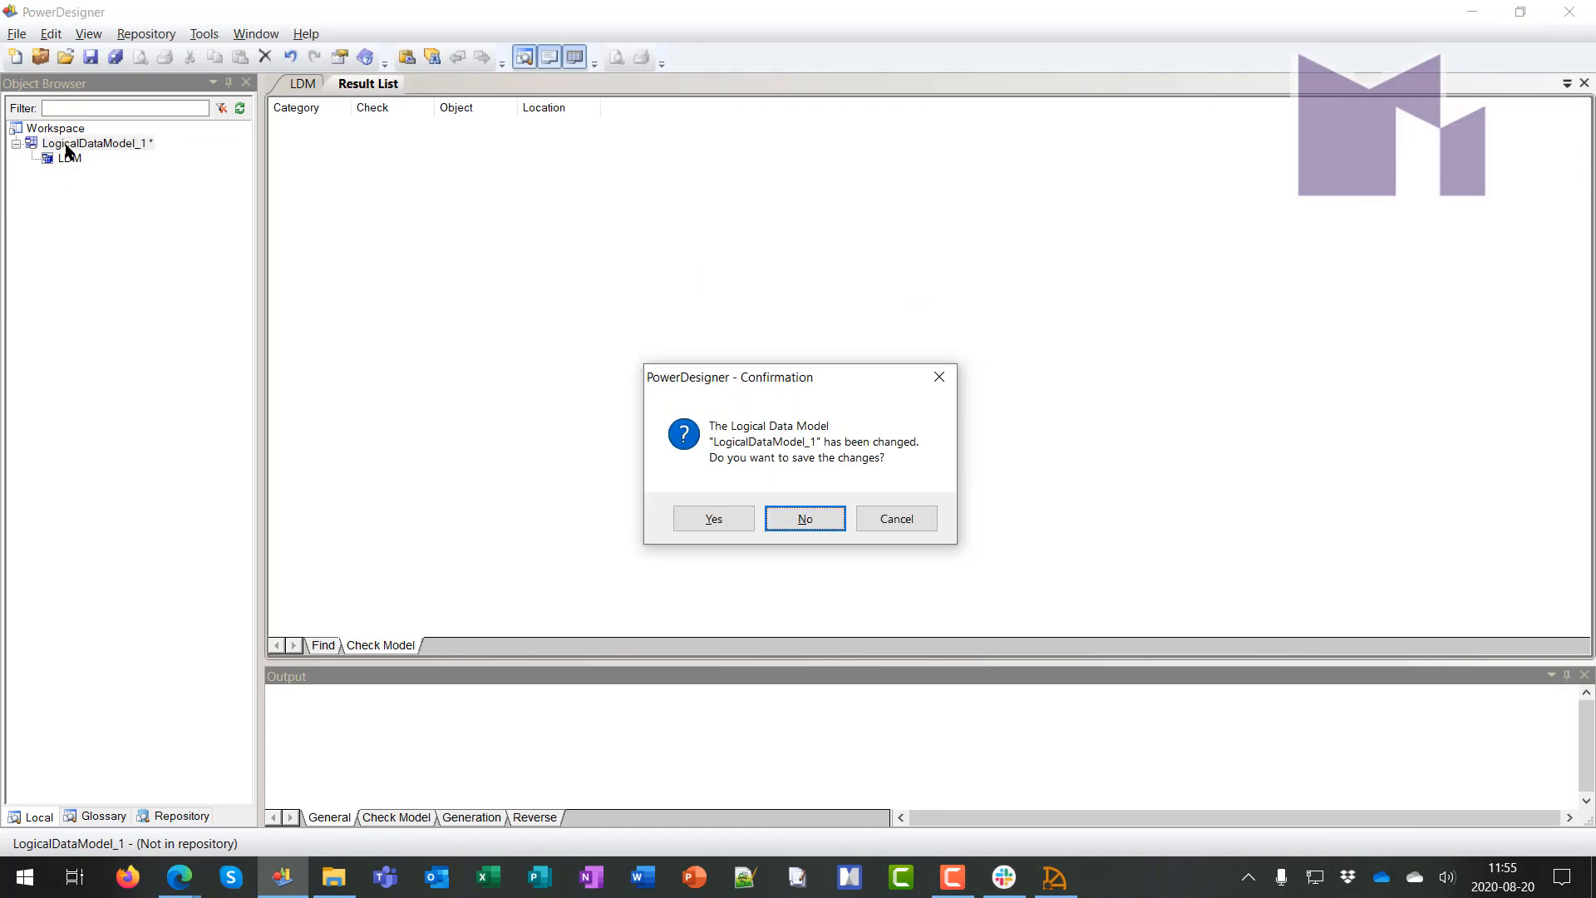
{"action": "key", "text": "Return"}
{"action": "left_click", "coordinate": [205, 34]}
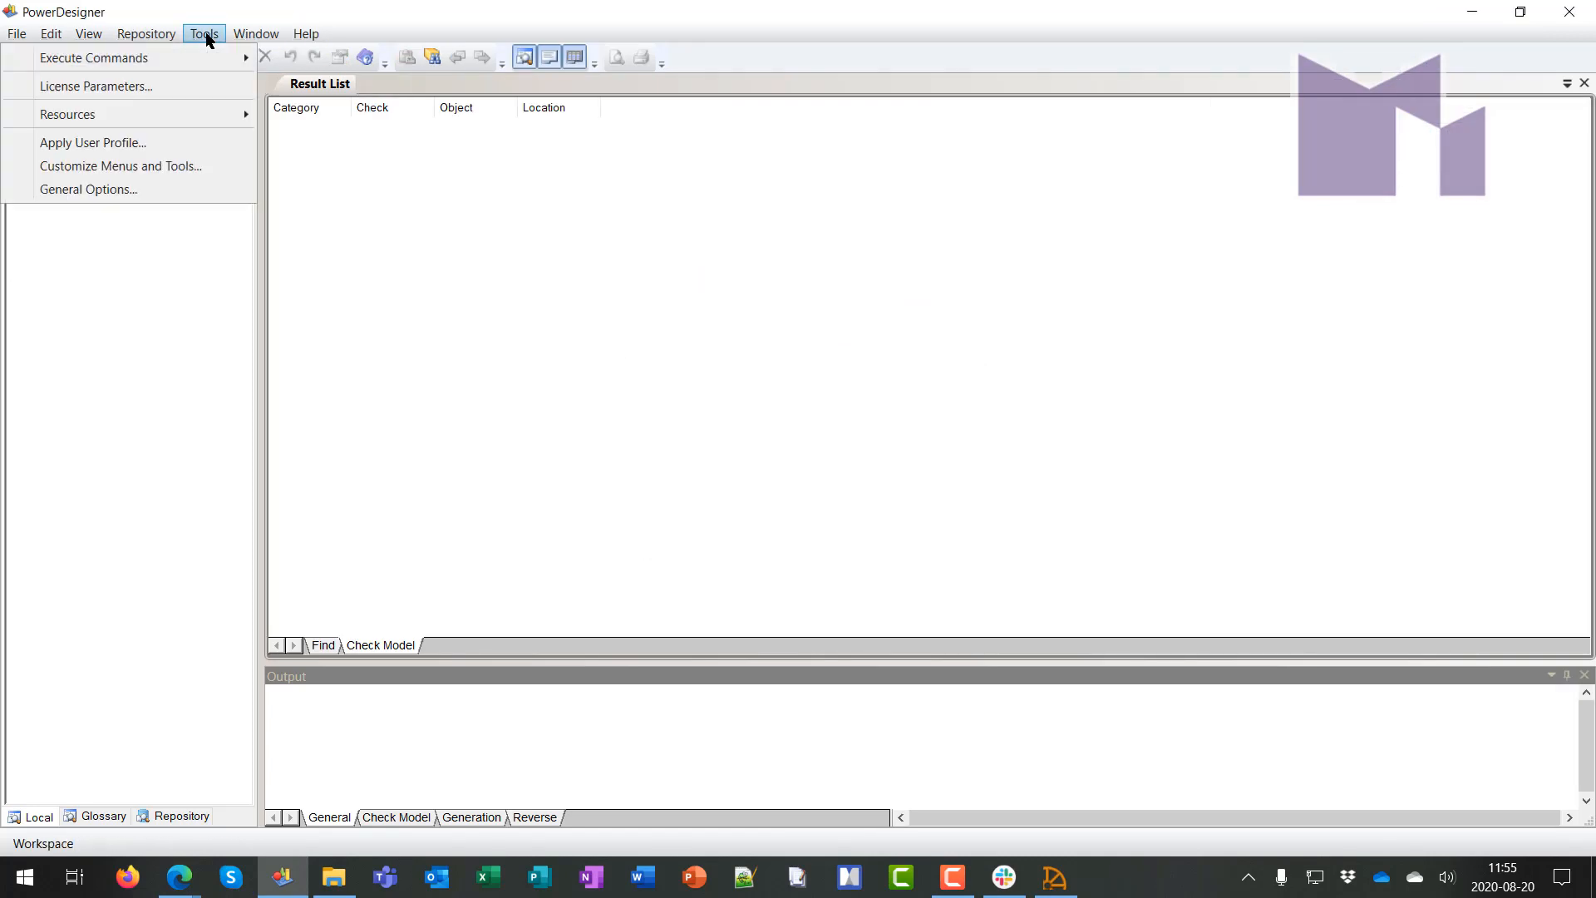
Apply the PD Web user profile 'MM - PD Web Colours - CDM and LDM' and confirm
{"action": "left_click", "coordinate": [193, 143]}
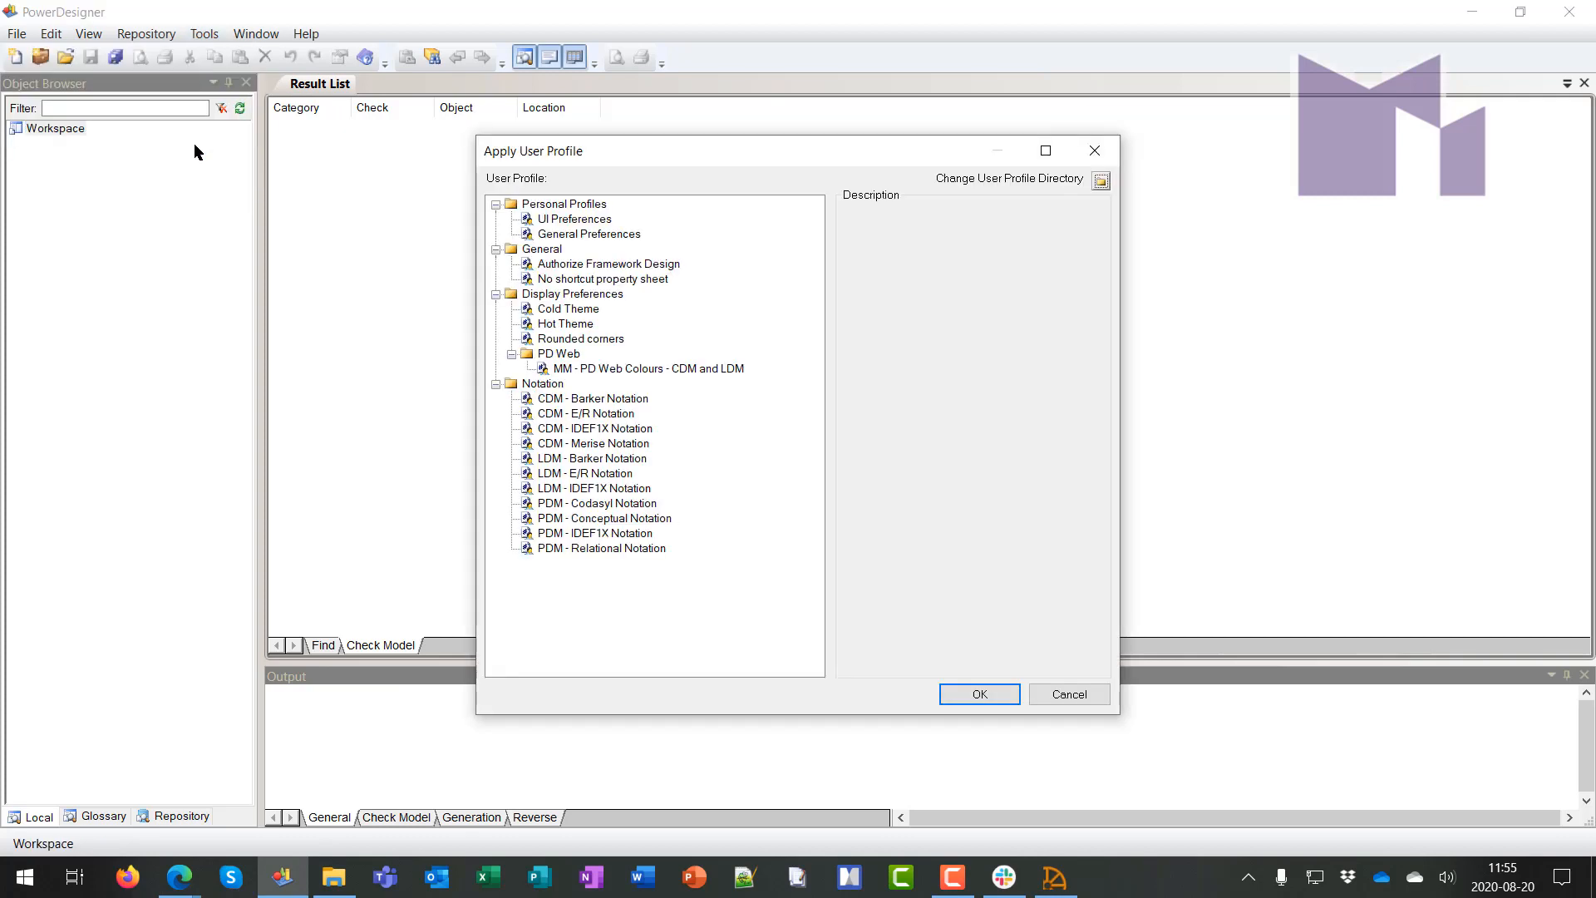
{"action": "left_click", "coordinate": [629, 369]}
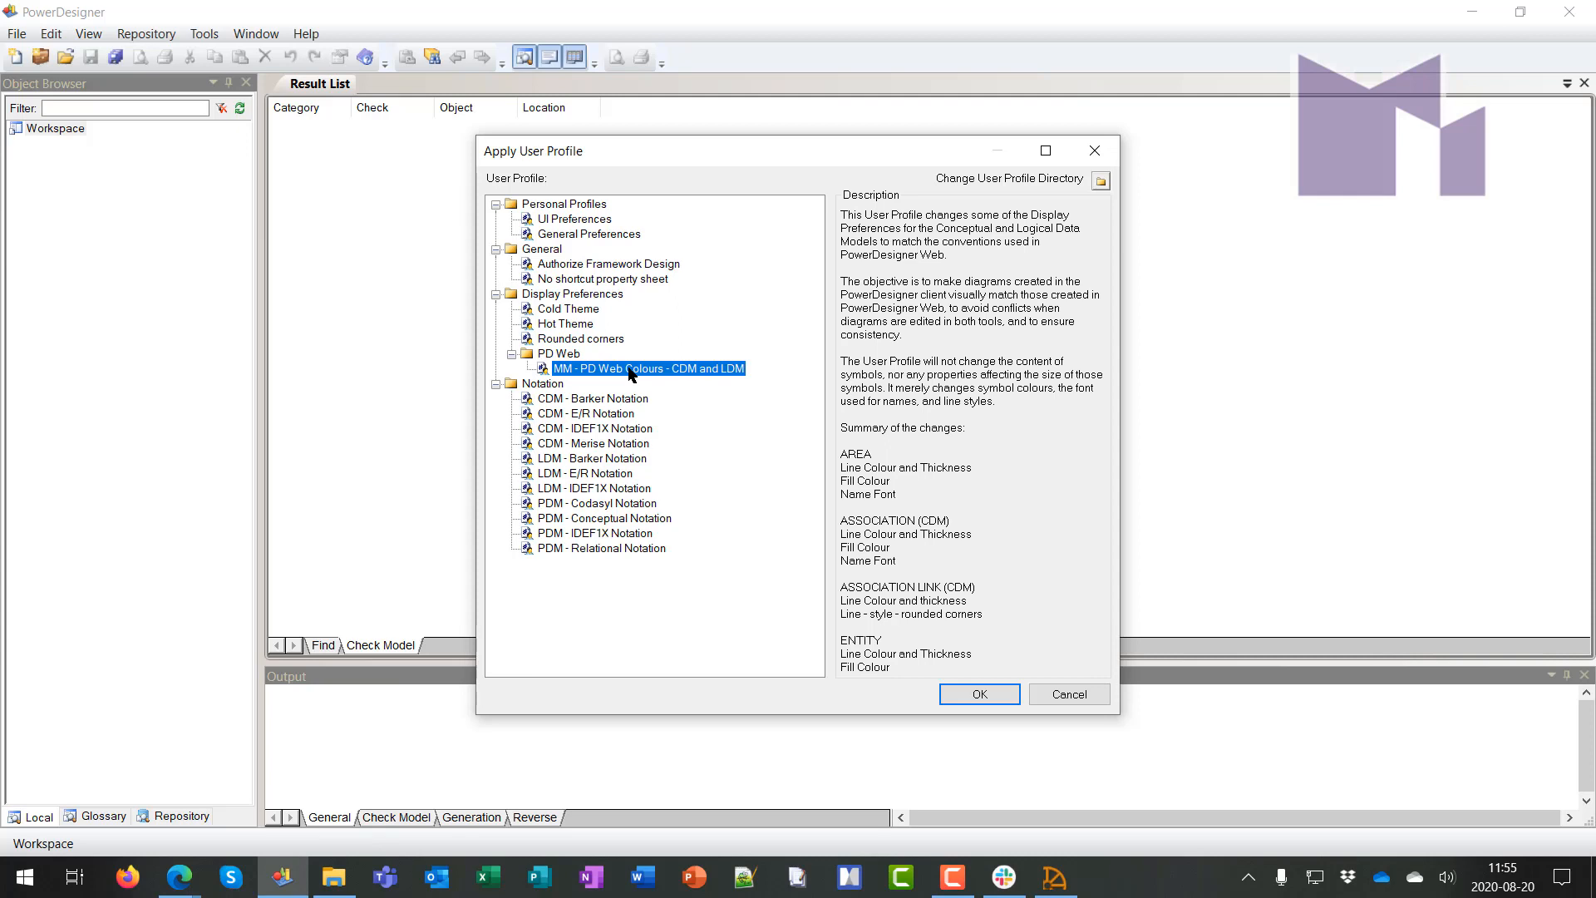
{"action": "left_click", "coordinate": [574, 323]}
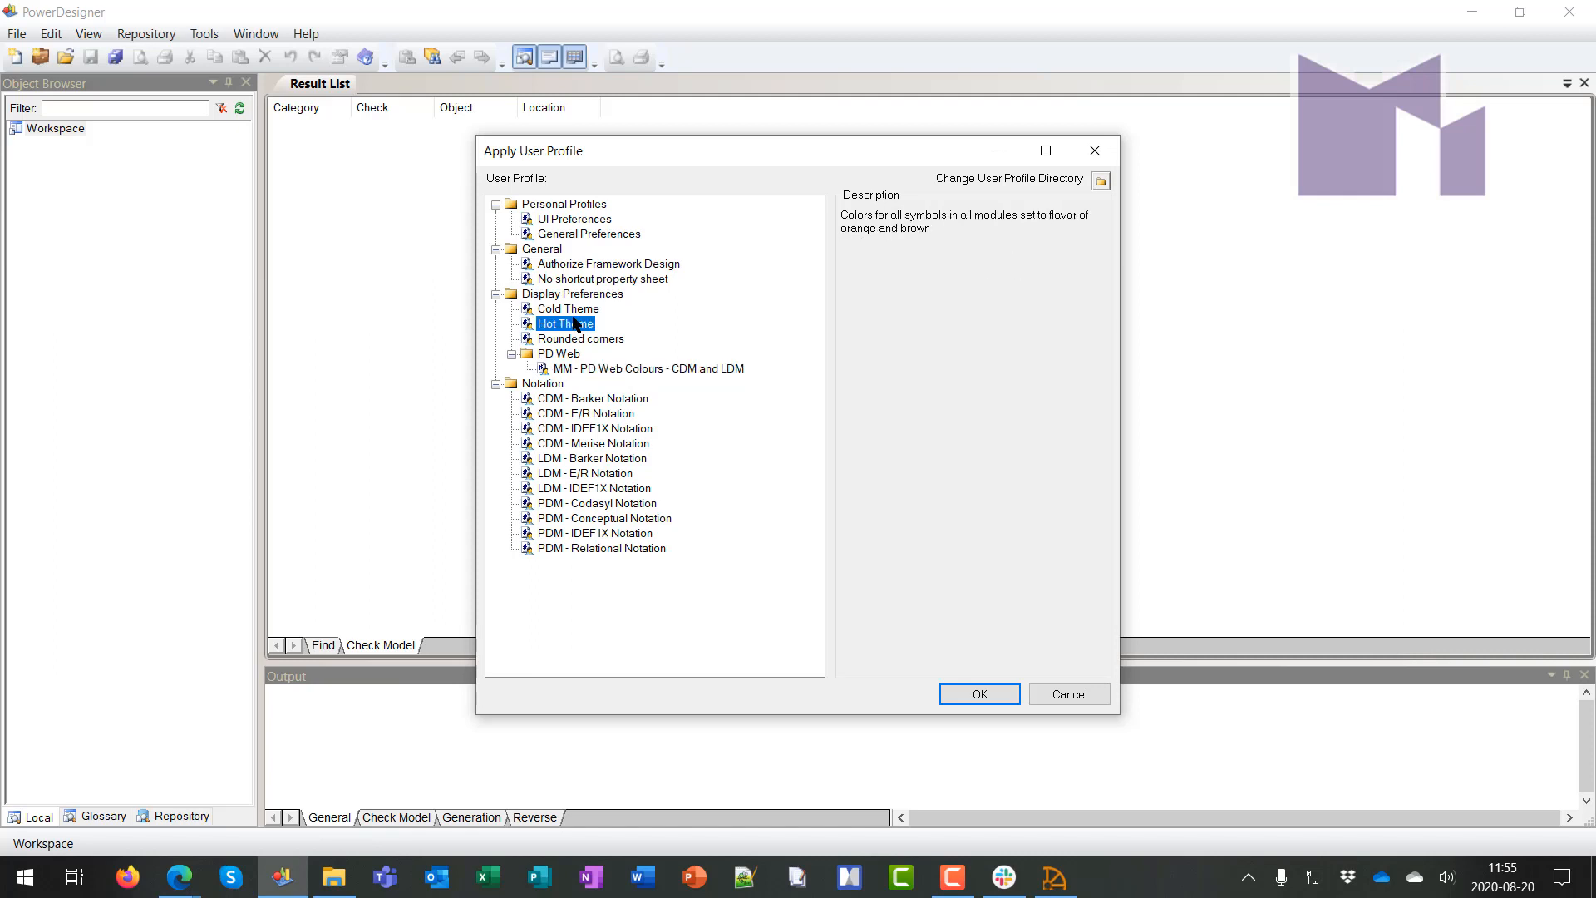
{"action": "left_click", "coordinate": [618, 370]}
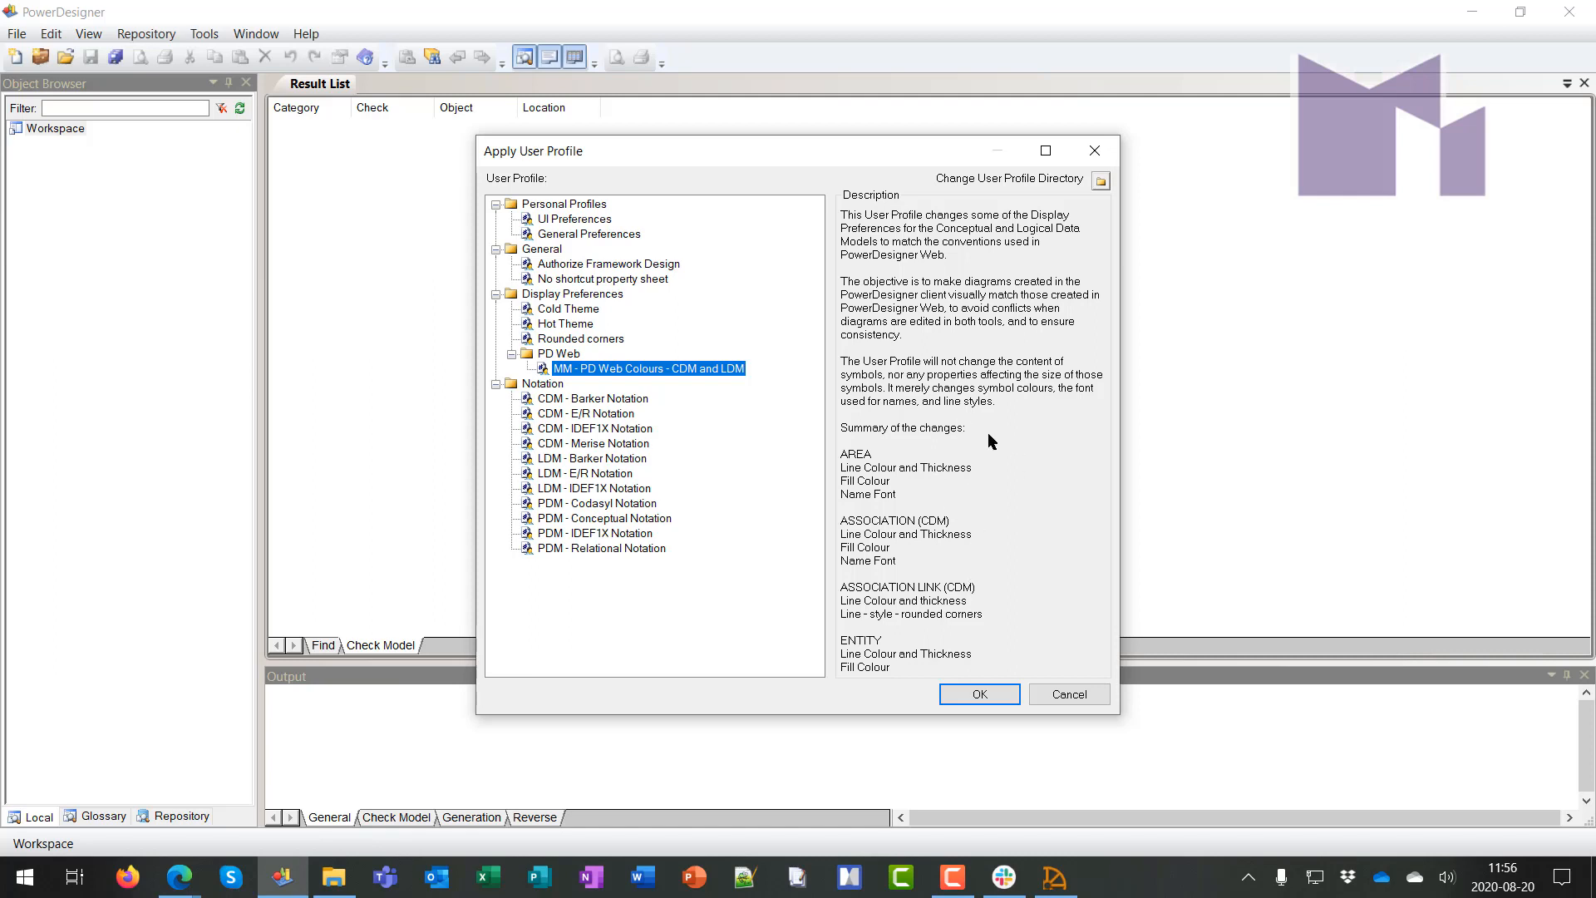
{"action": "left_click", "coordinate": [979, 693]}
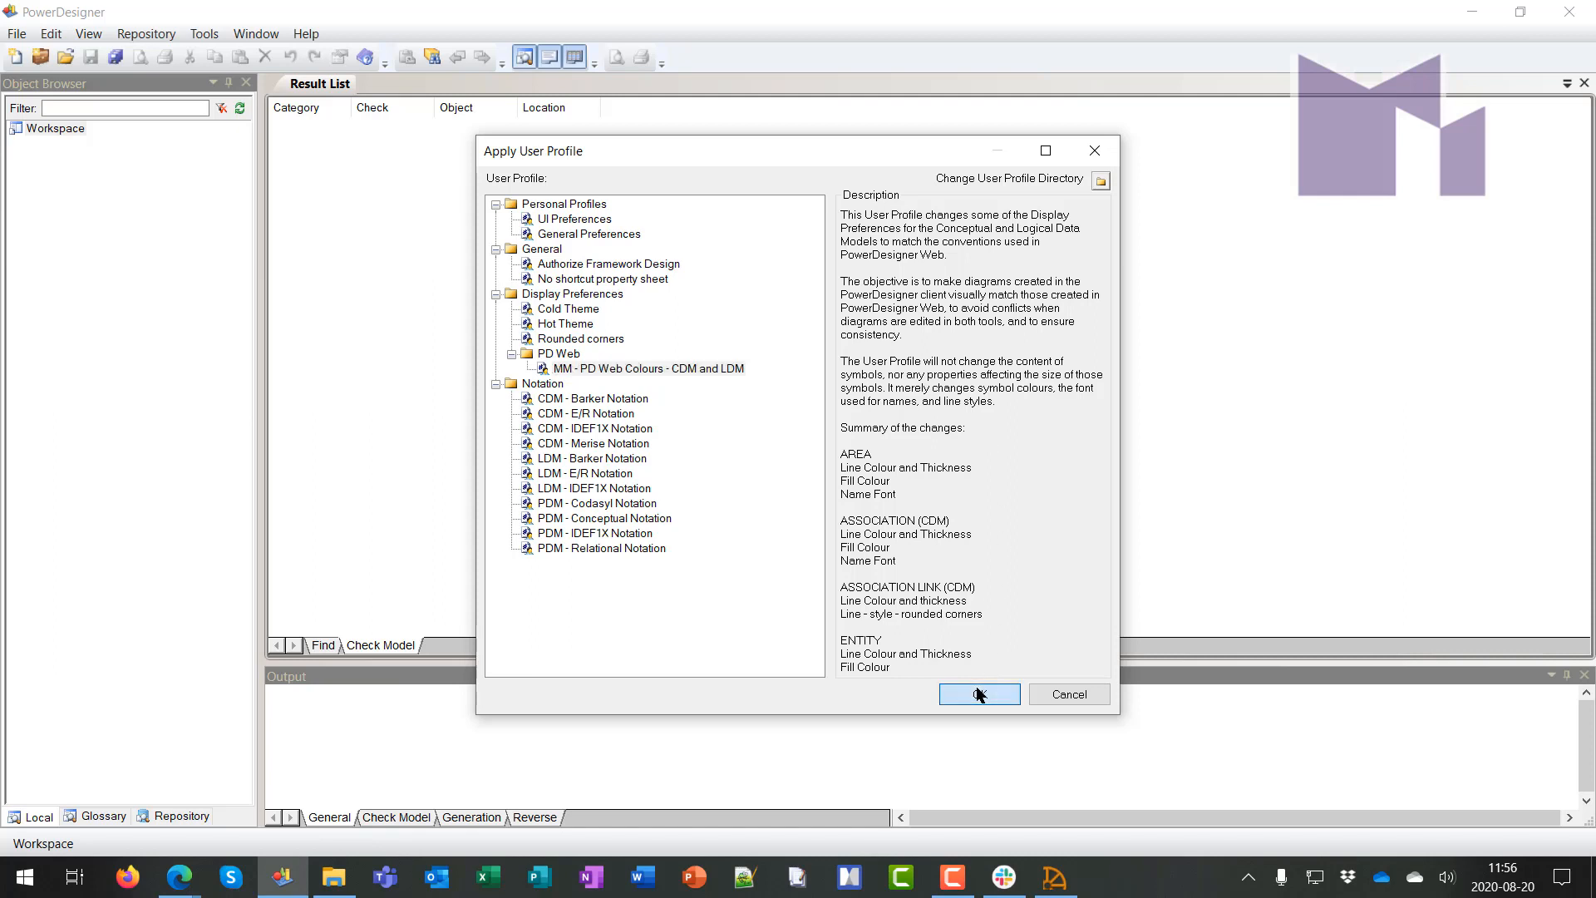
{"action": "left_click", "coordinate": [878, 519]}
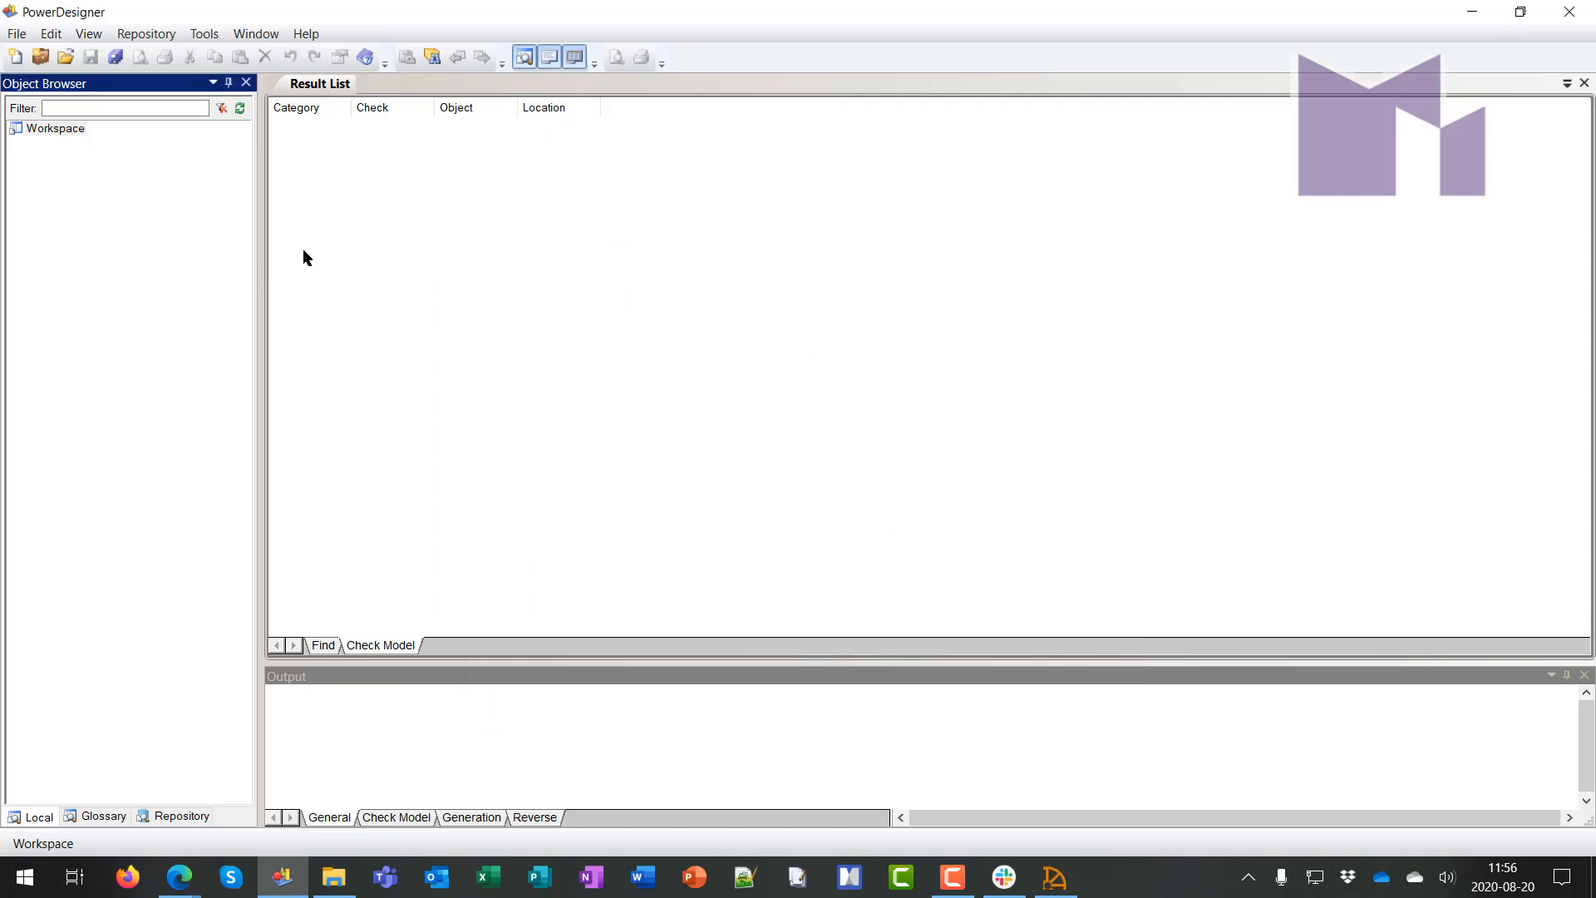
Create a new conceptual data model and place Entity_1 to Entity_4 on it
{"action": "left_click", "coordinate": [19, 58]}
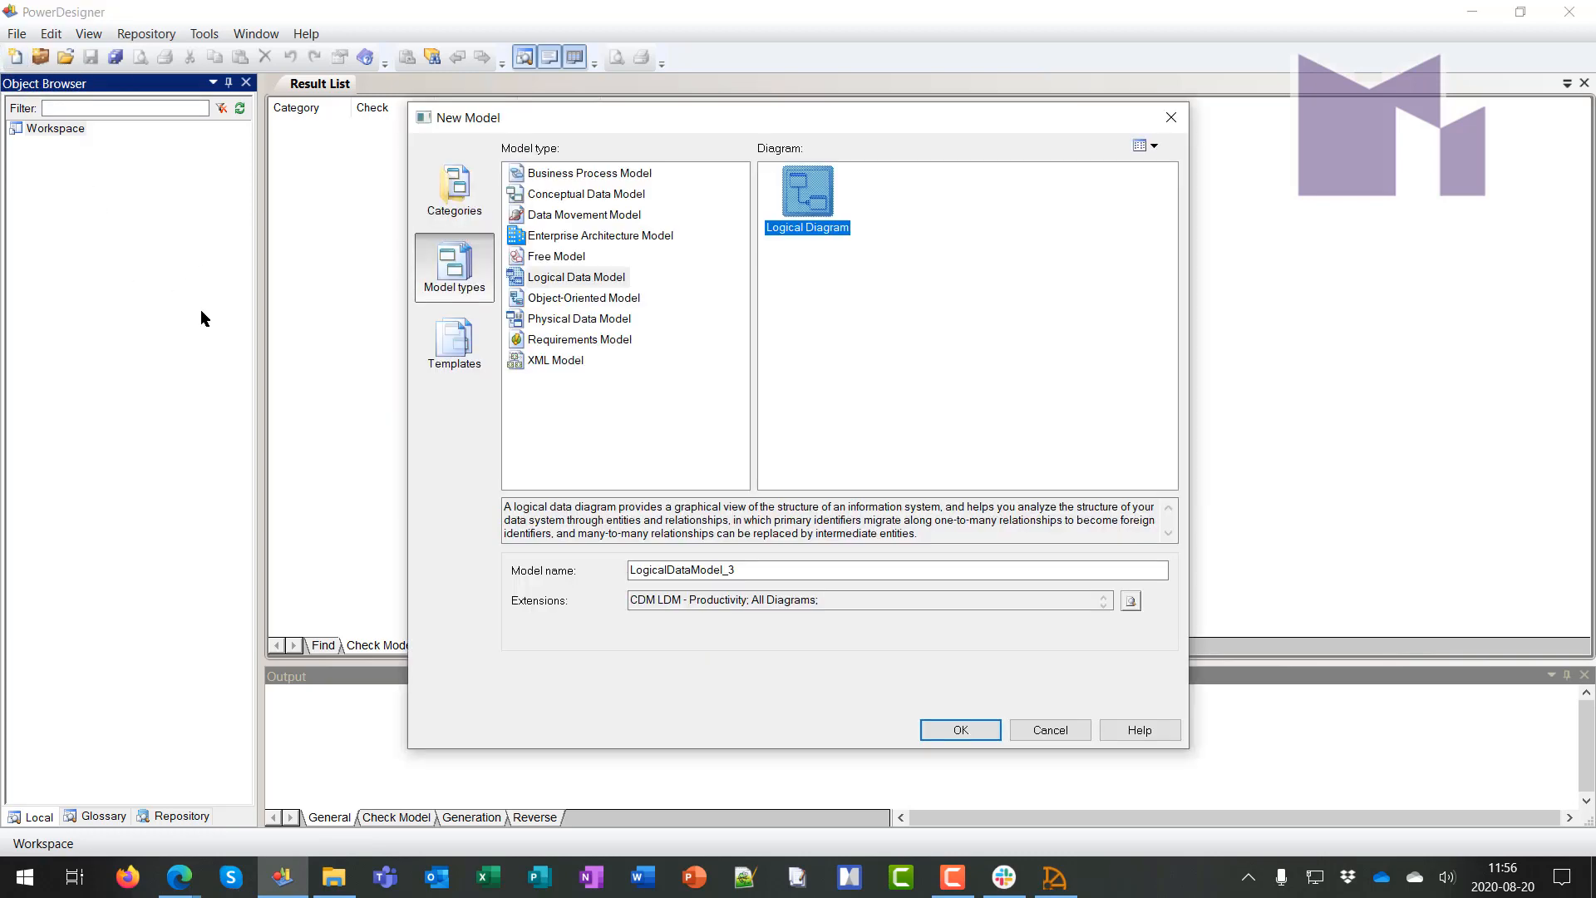
{"action": "double_click", "coordinate": [549, 194]}
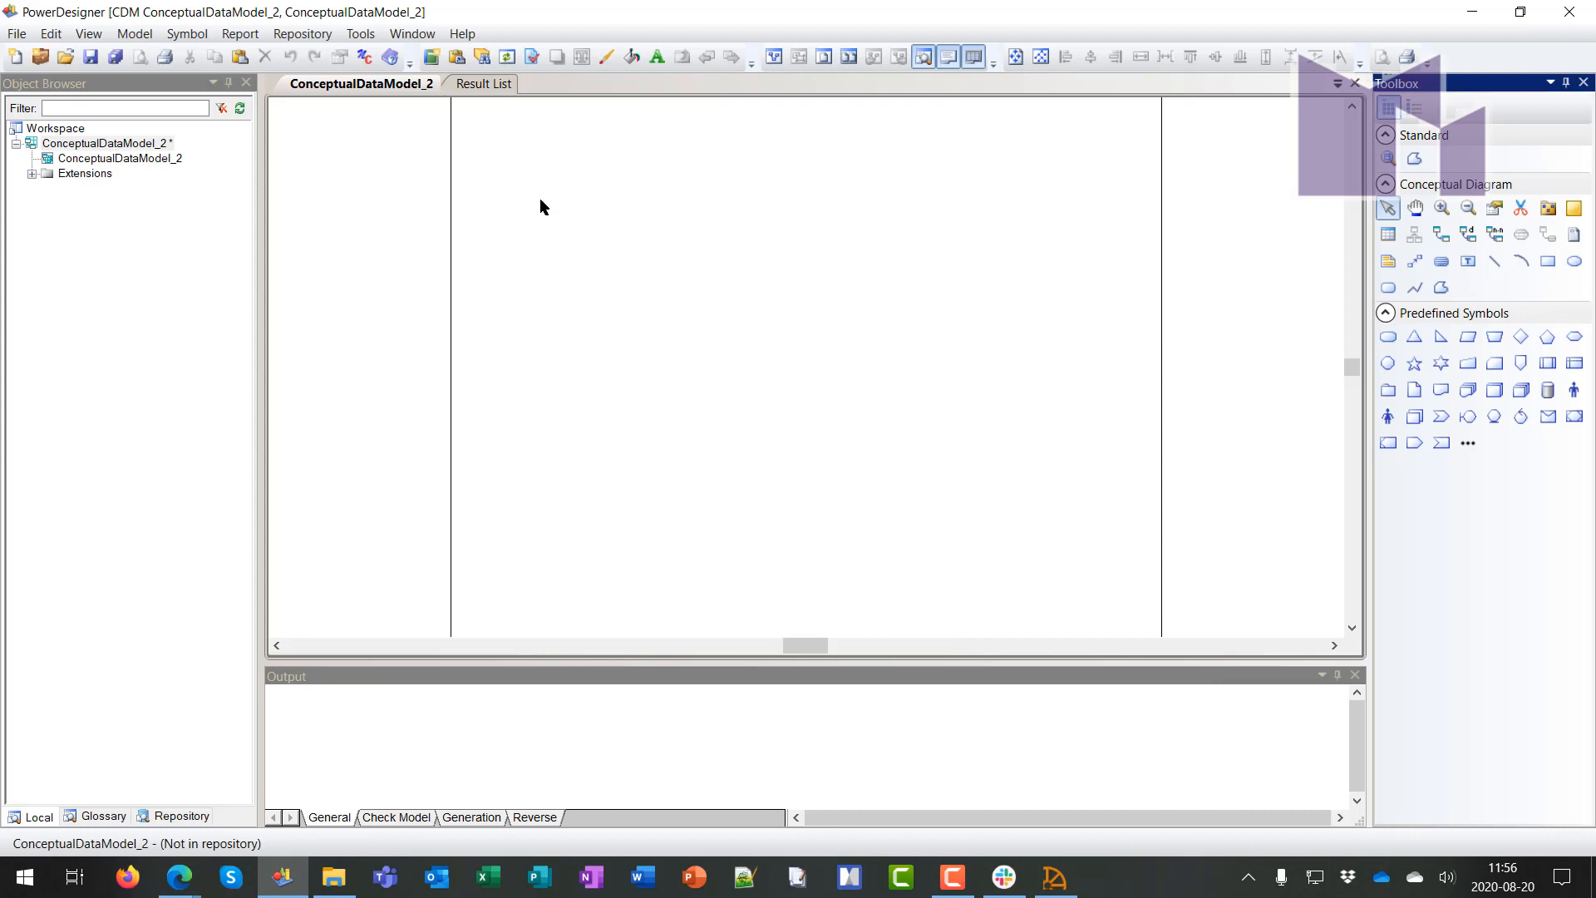
{"action": "left_click", "coordinate": [1388, 234]}
{"action": "left_click", "coordinate": [622, 228]}
{"action": "left_click", "coordinate": [745, 243]}
{"action": "left_click", "coordinate": [875, 293]}
{"action": "left_click", "coordinate": [867, 382]}
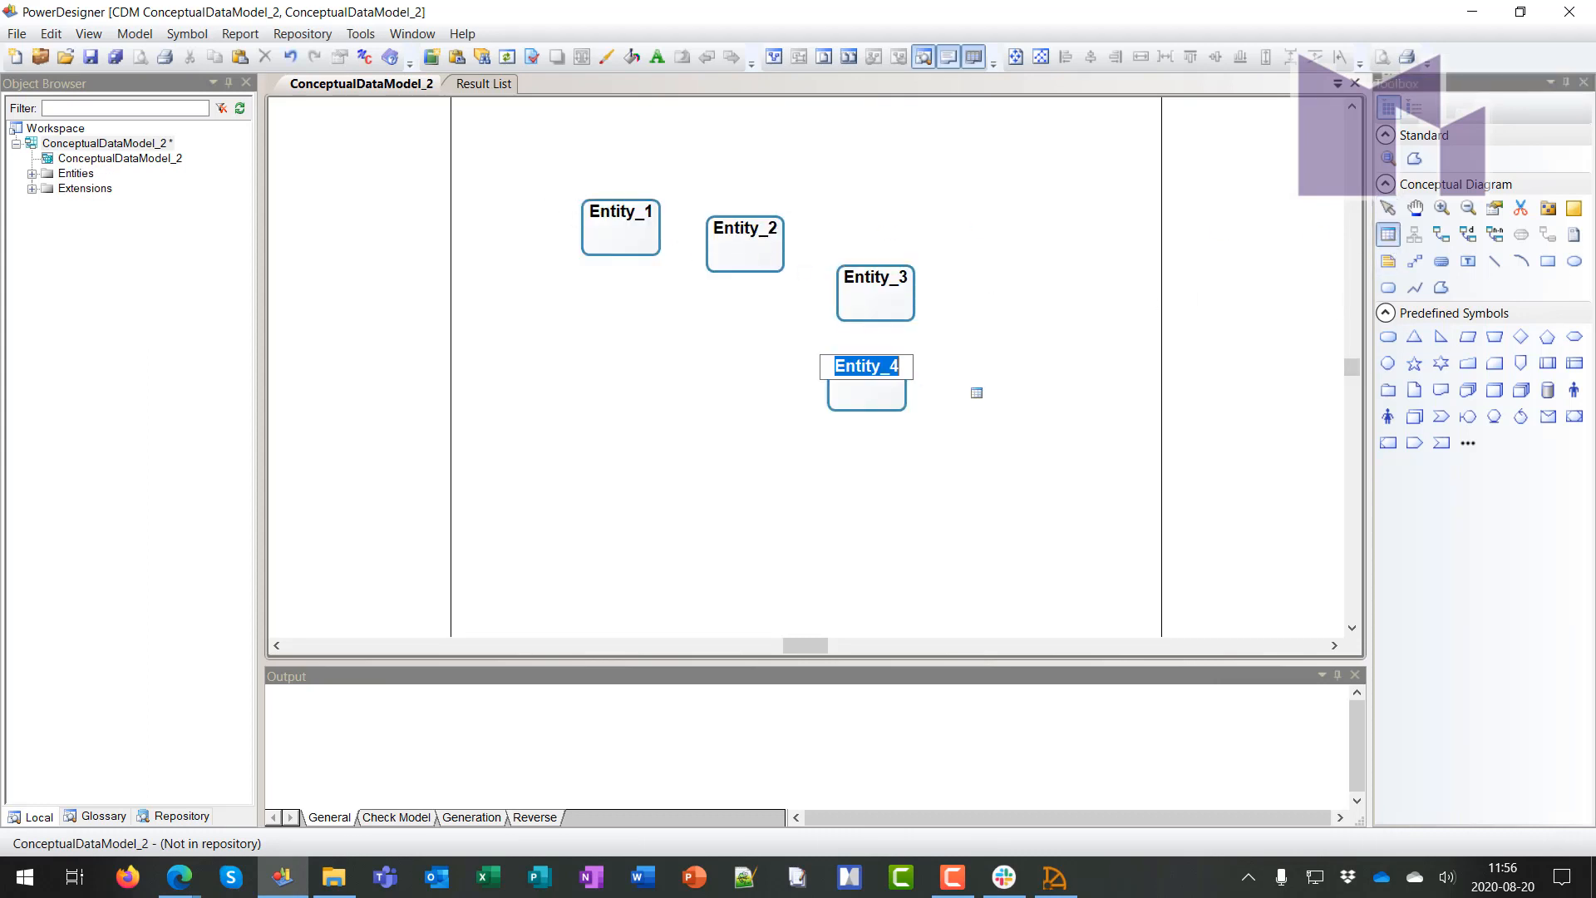
{"action": "right_click", "coordinate": [941, 371]}
Add Attribute_1 and Attribute_2 to Entity_4's attribute list
{"action": "left_click", "coordinate": [856, 390]}
{"action": "double_click", "coordinate": [860, 386]}
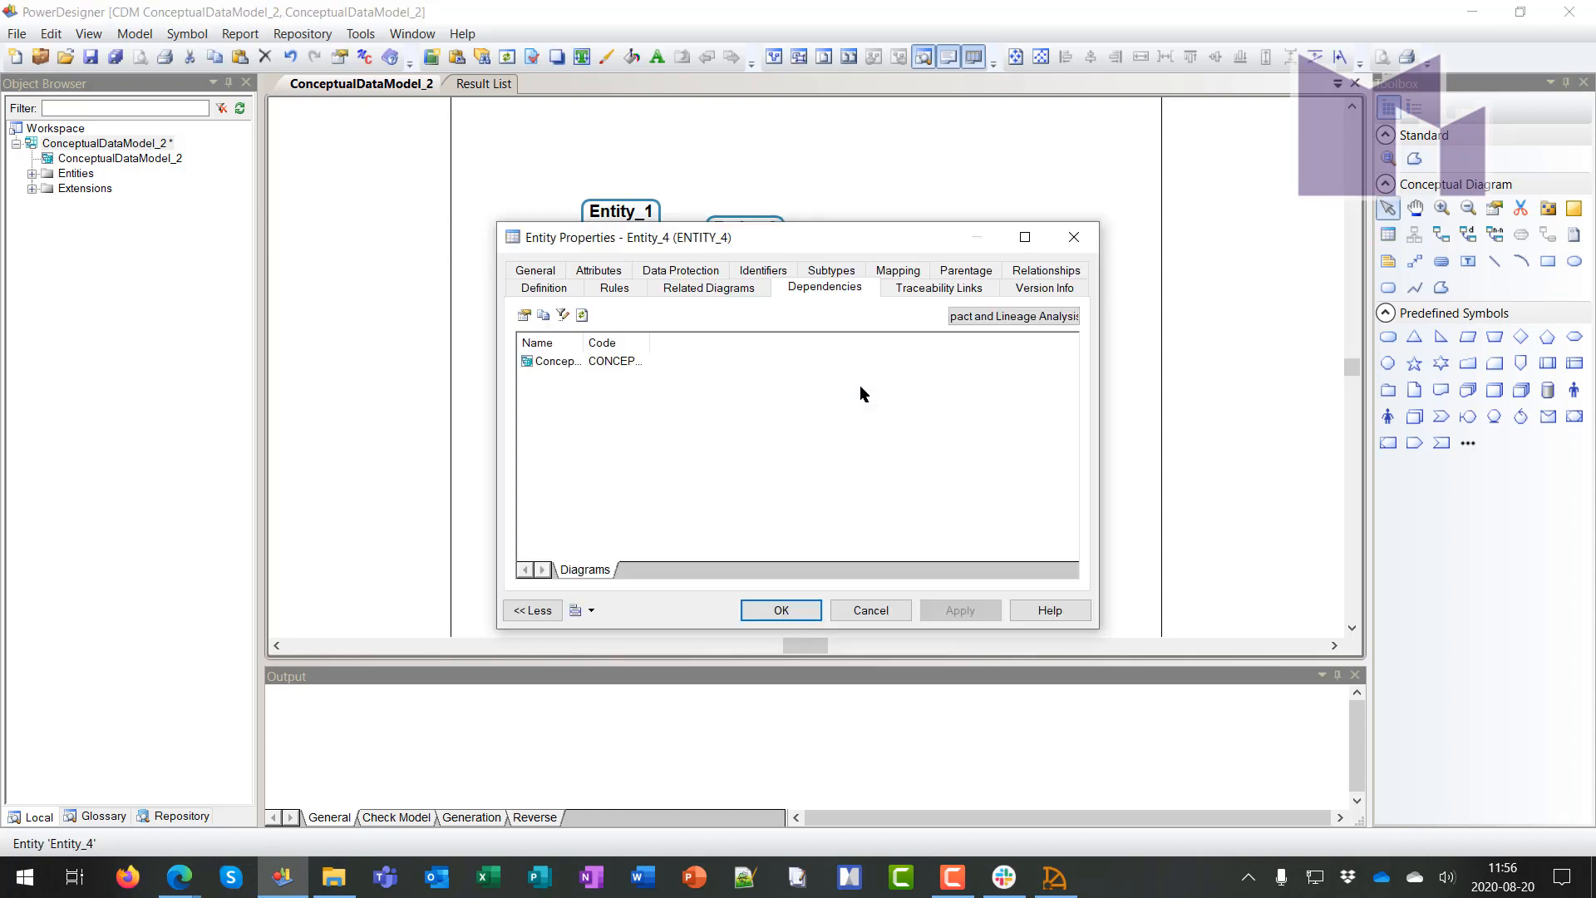
{"action": "left_click", "coordinate": [598, 270]}
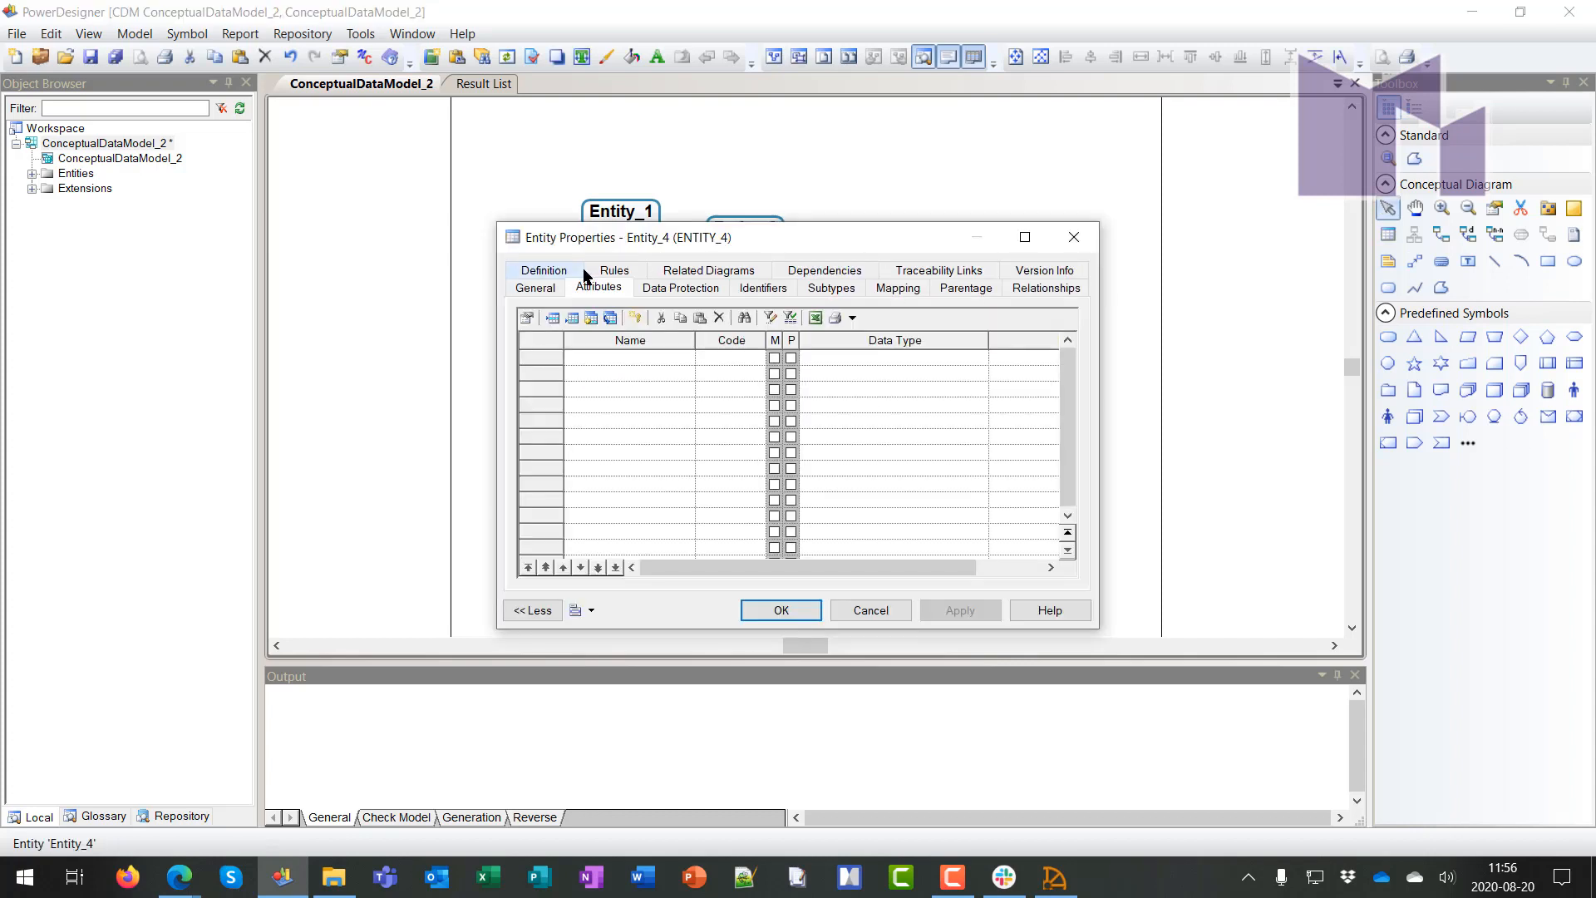
{"action": "left_click", "coordinate": [577, 323]}
{"action": "left_click", "coordinate": [577, 323]}
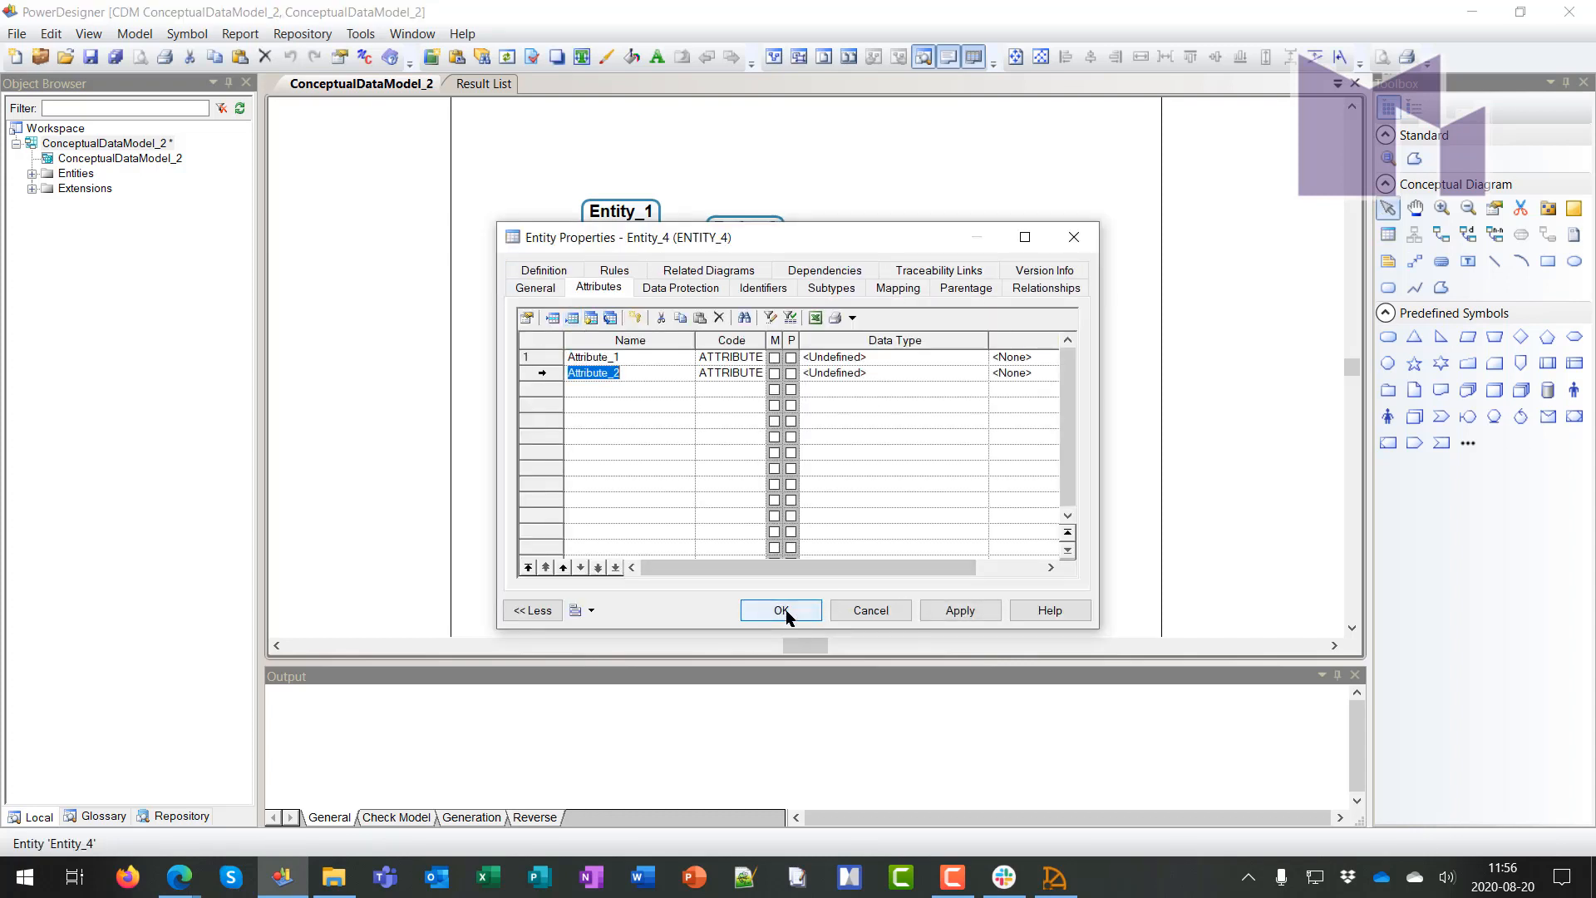
{"action": "left_click", "coordinate": [782, 610]}
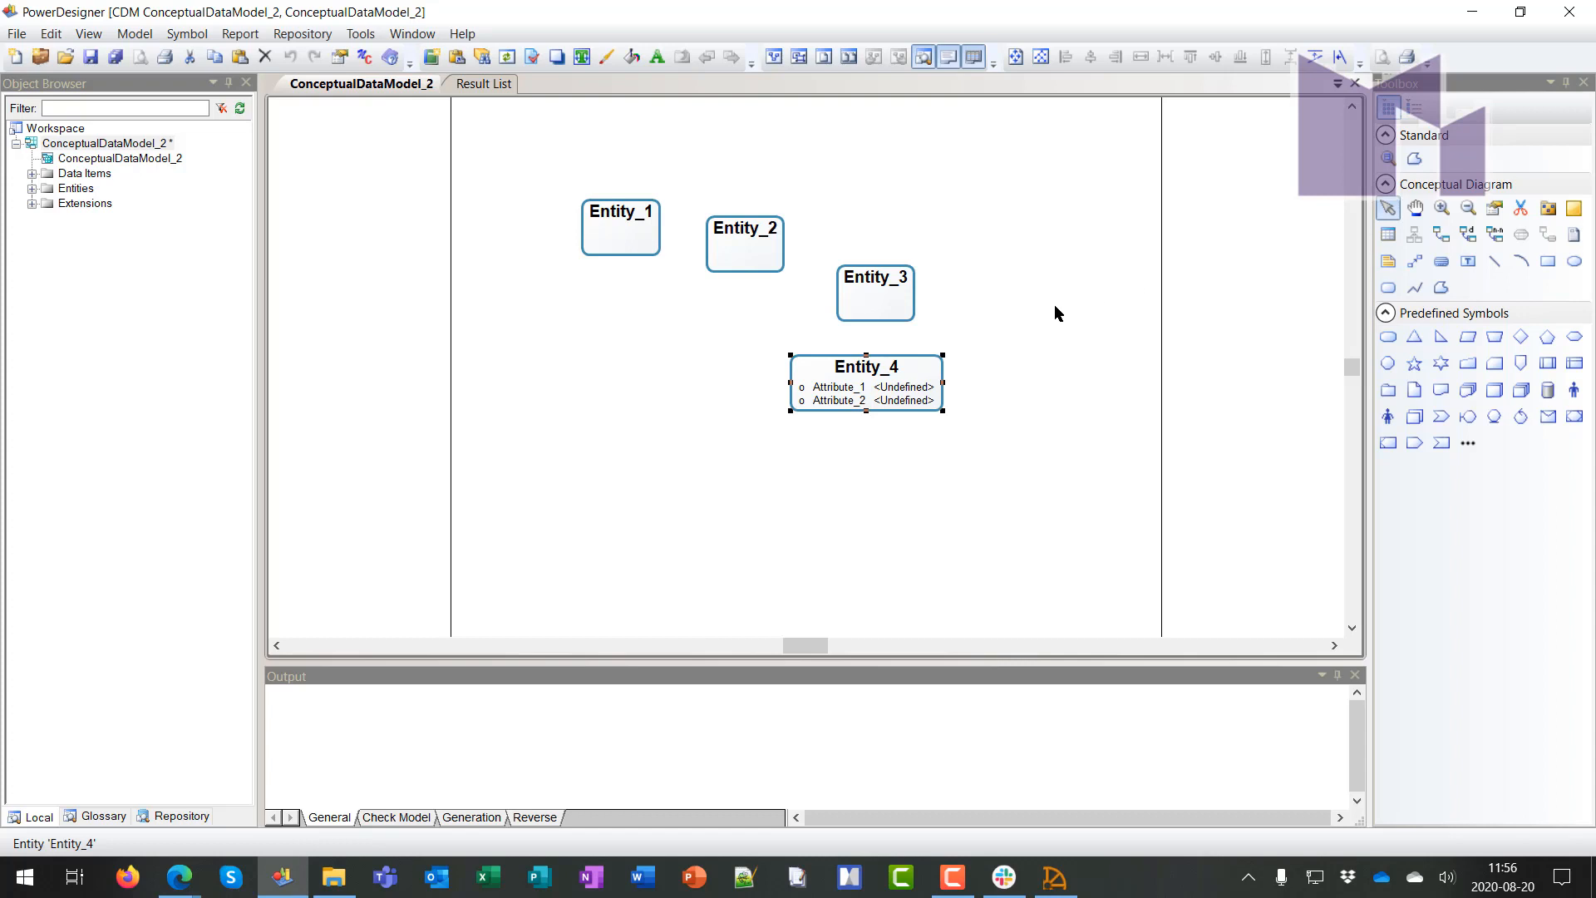
Connect Entity_1 to Entity_4 with a relationship
{"action": "left_click", "coordinate": [1008, 305]}
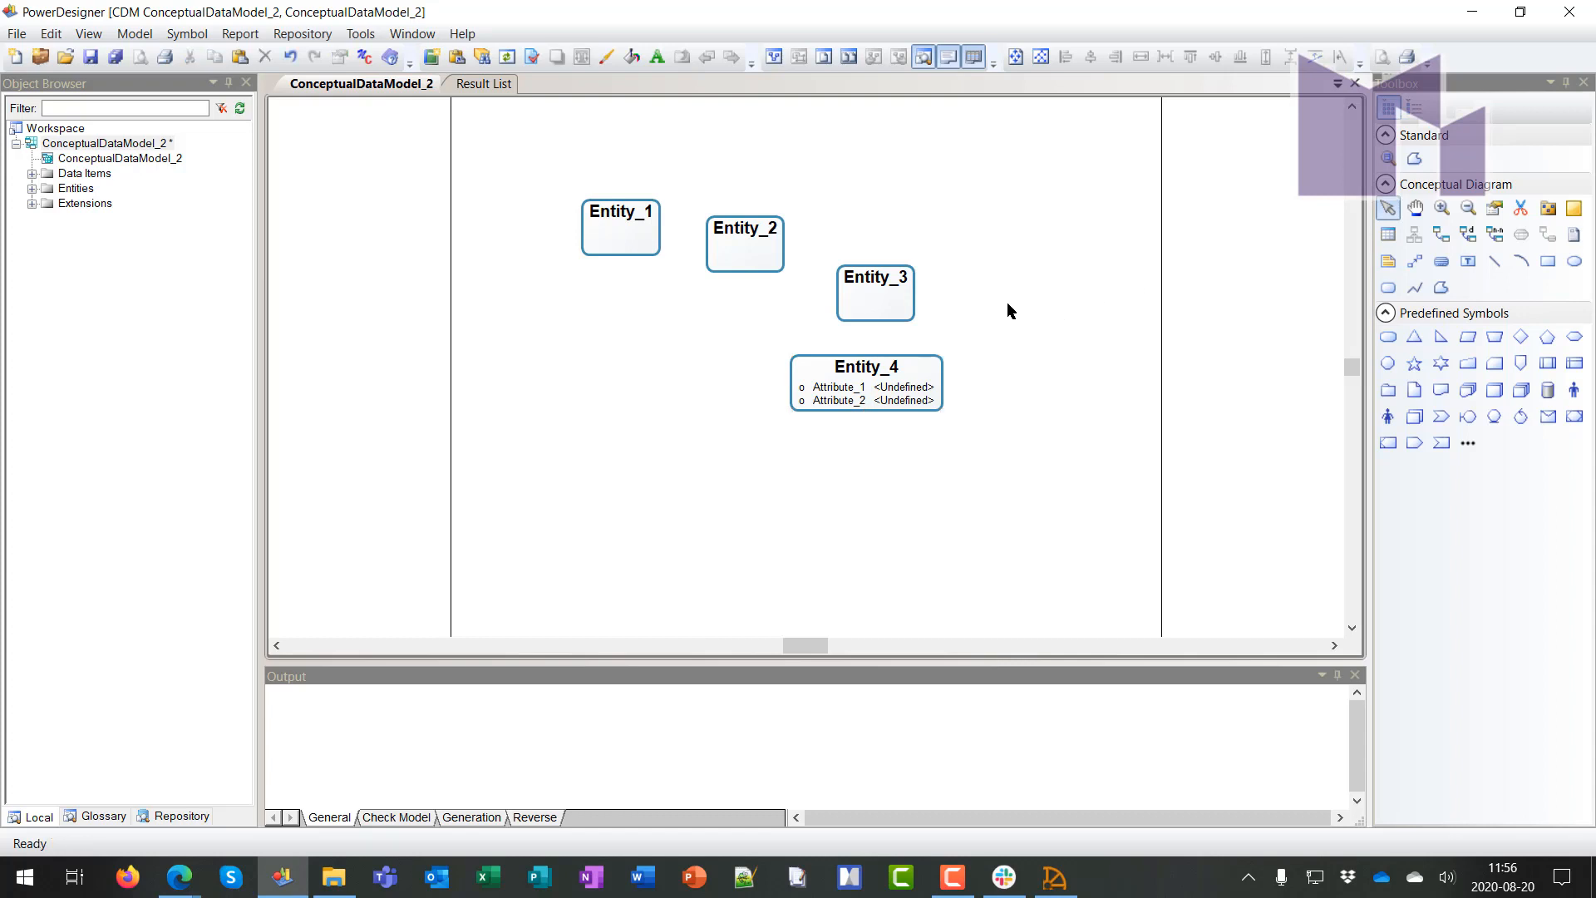
{"action": "left_click", "coordinate": [927, 356]}
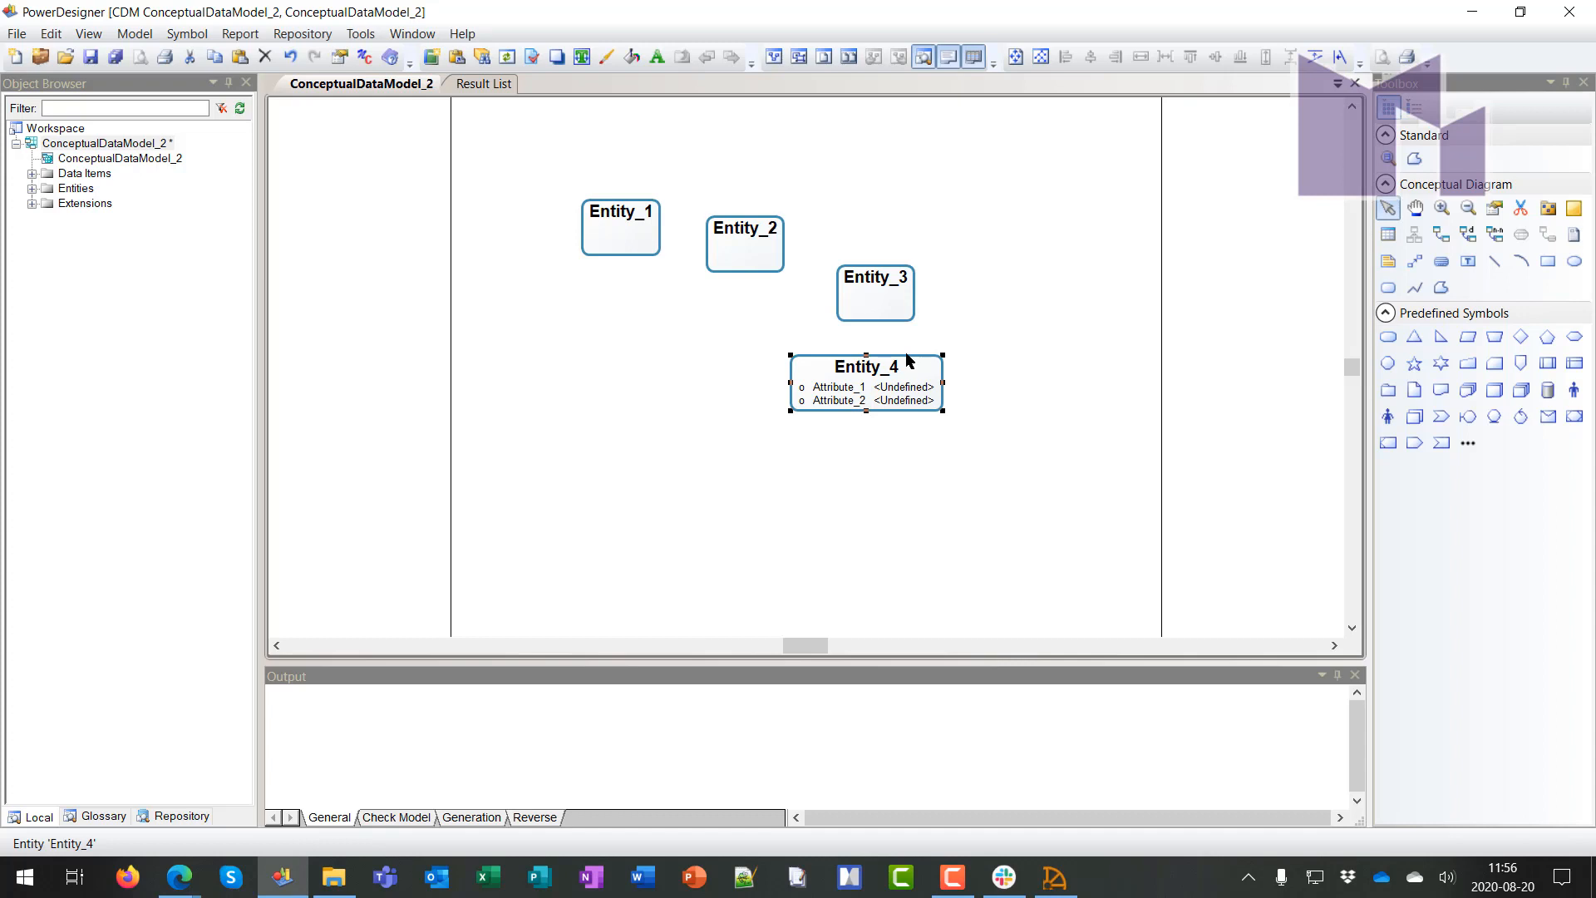
{"action": "left_click", "coordinate": [1442, 235]}
{"action": "left_click_drag", "start_coordinate": [634, 242], "coordinate": [871, 394]}
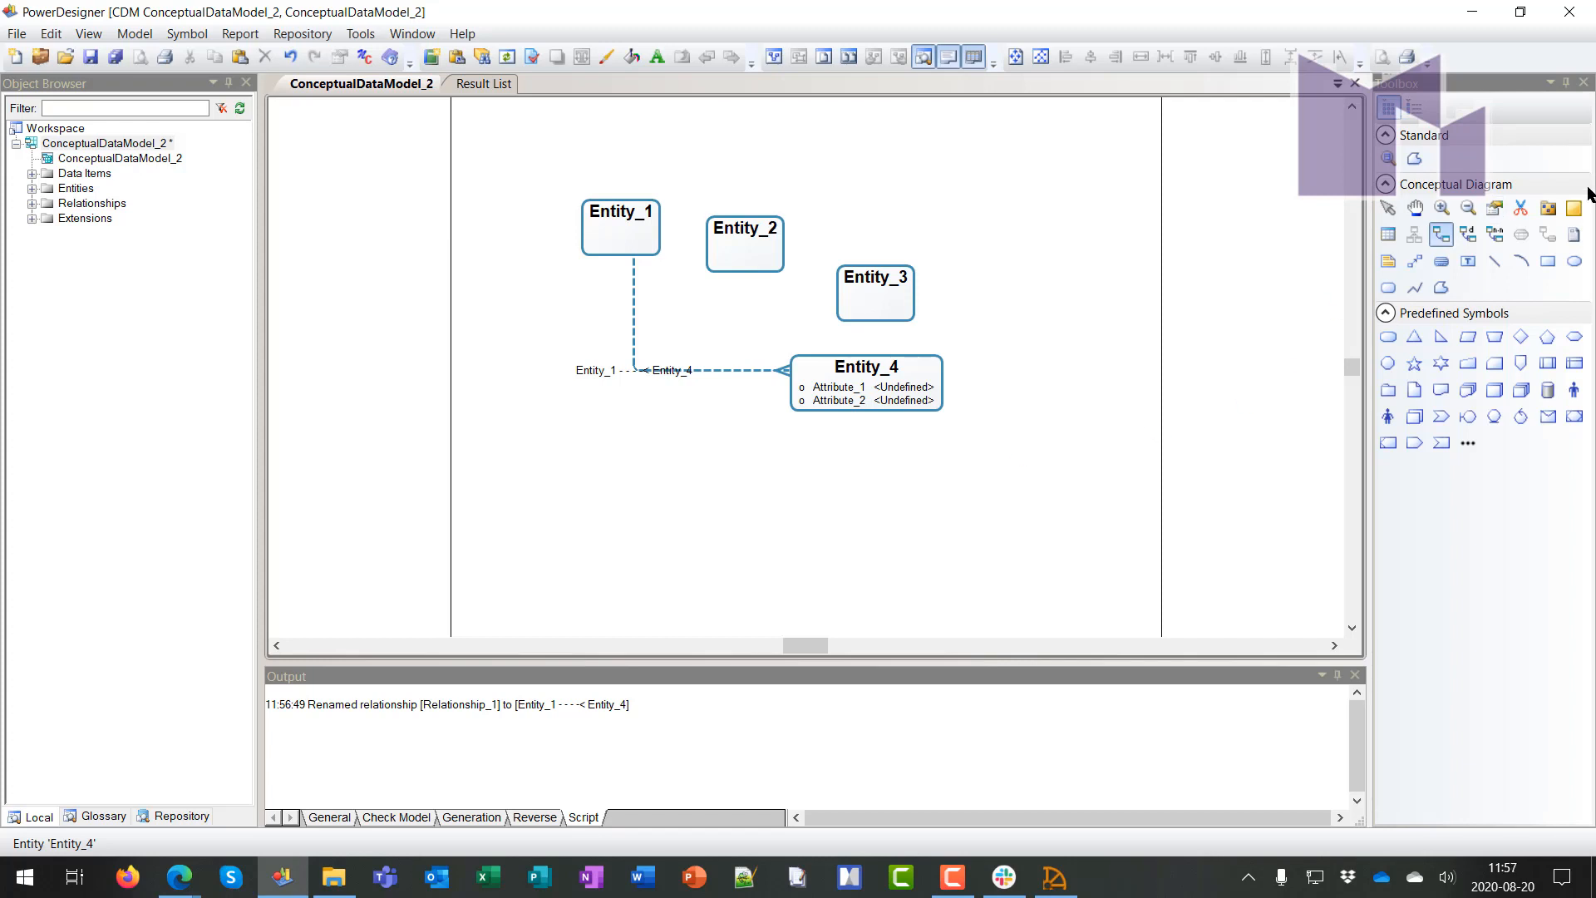
Place Package_1 below the relationship
{"action": "left_click", "coordinate": [1548, 208]}
{"action": "left_click", "coordinate": [632, 483]}
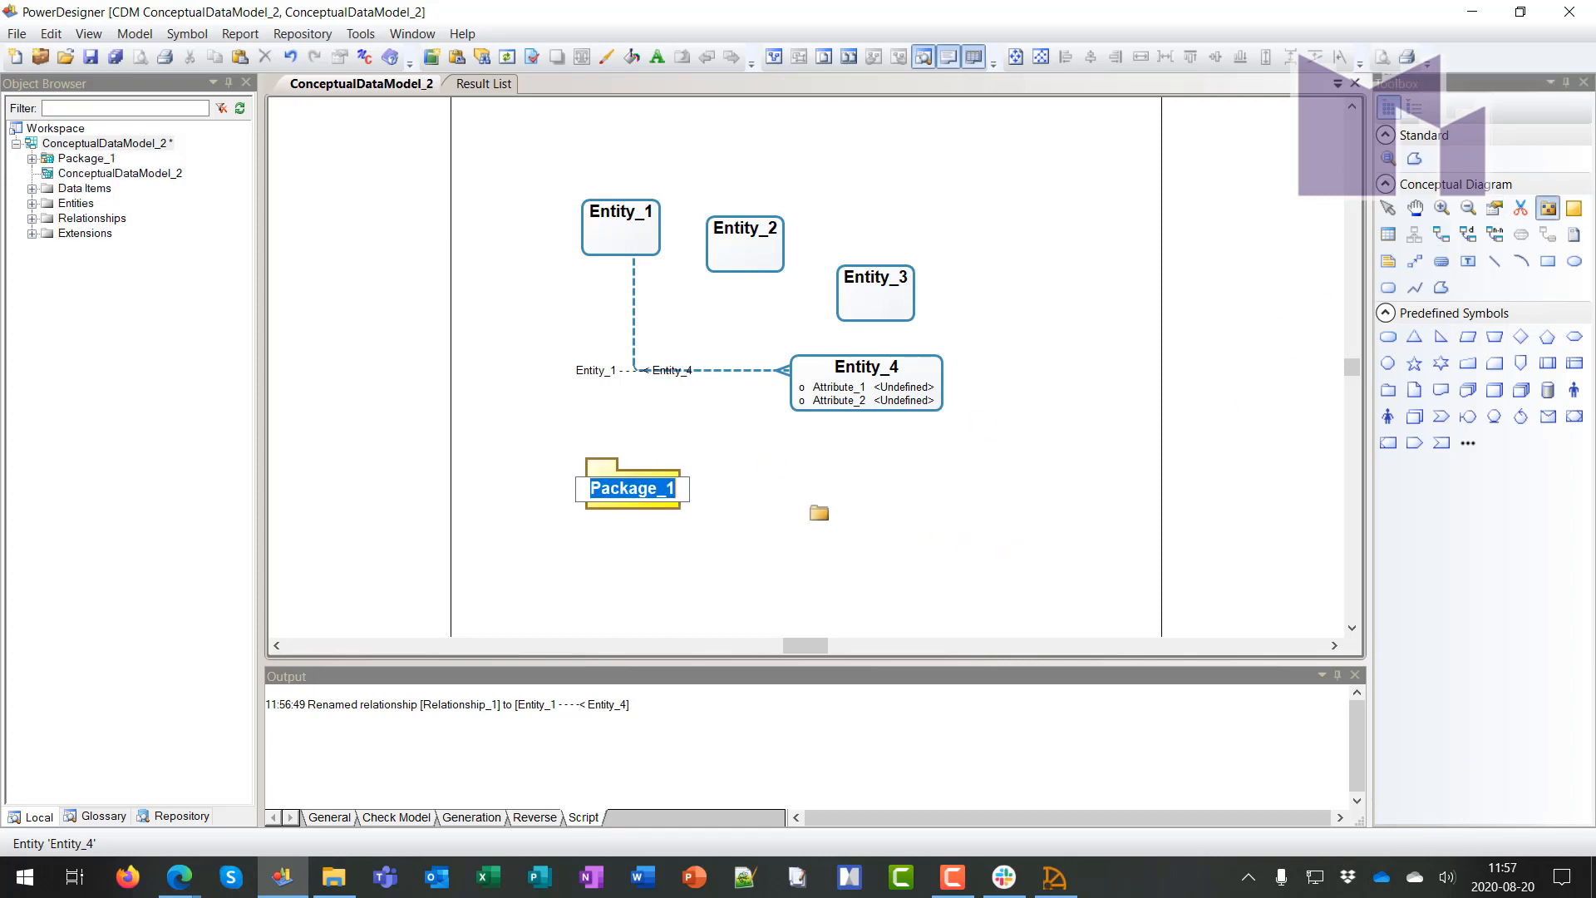
{"action": "right_click", "coordinate": [783, 517]}
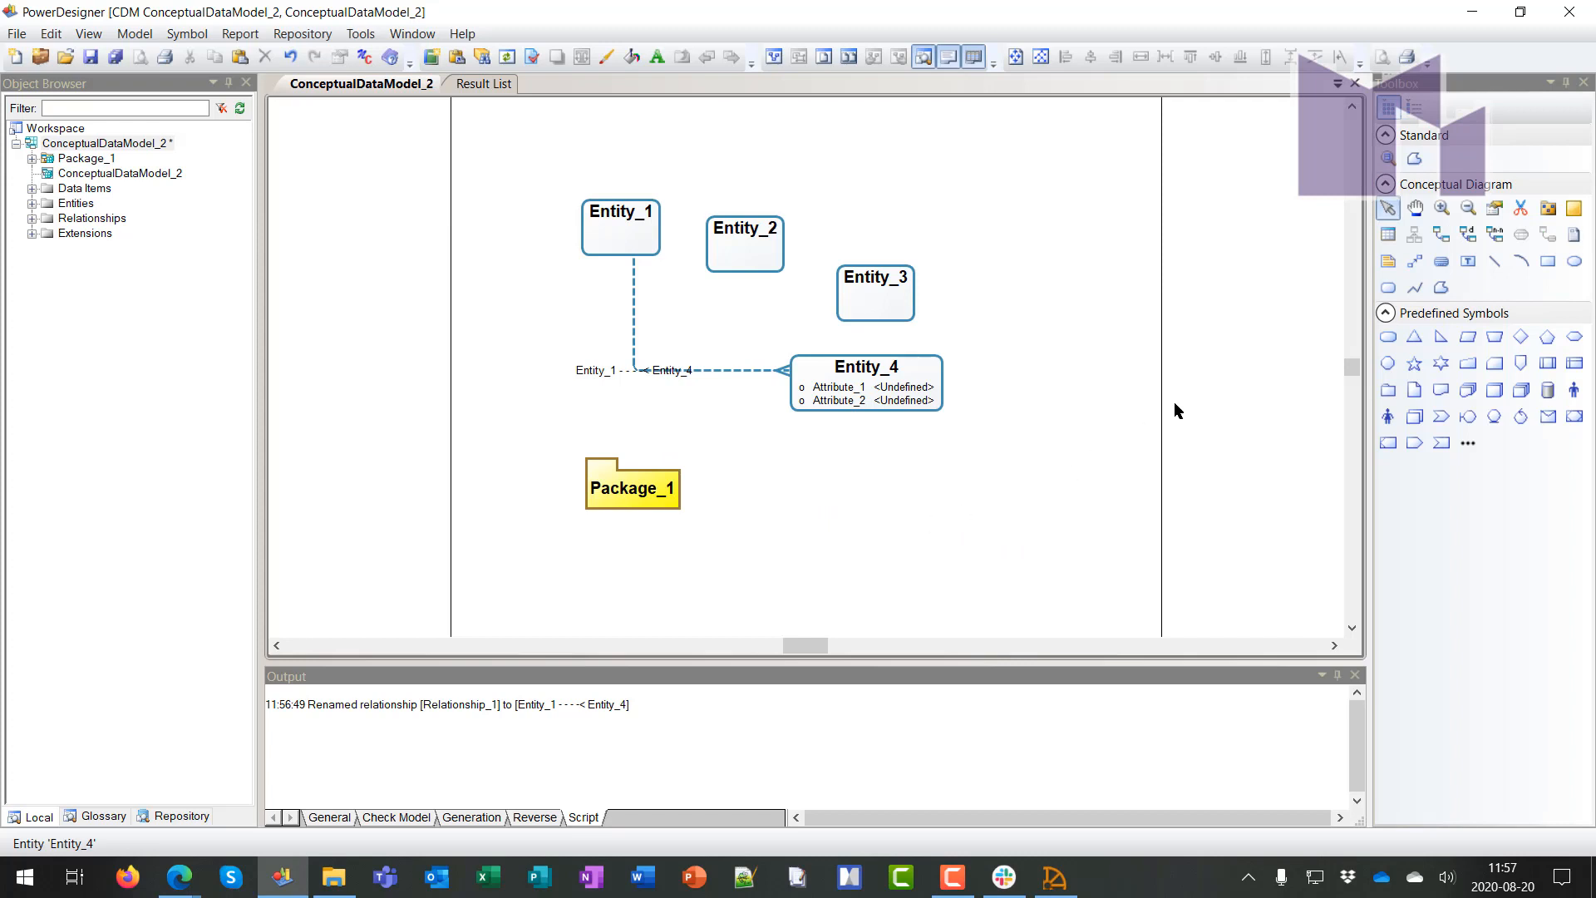
Add Area_1 right of Entity_4 and move Entity_4 inside it
{"action": "left_click", "coordinate": [1574, 210]}
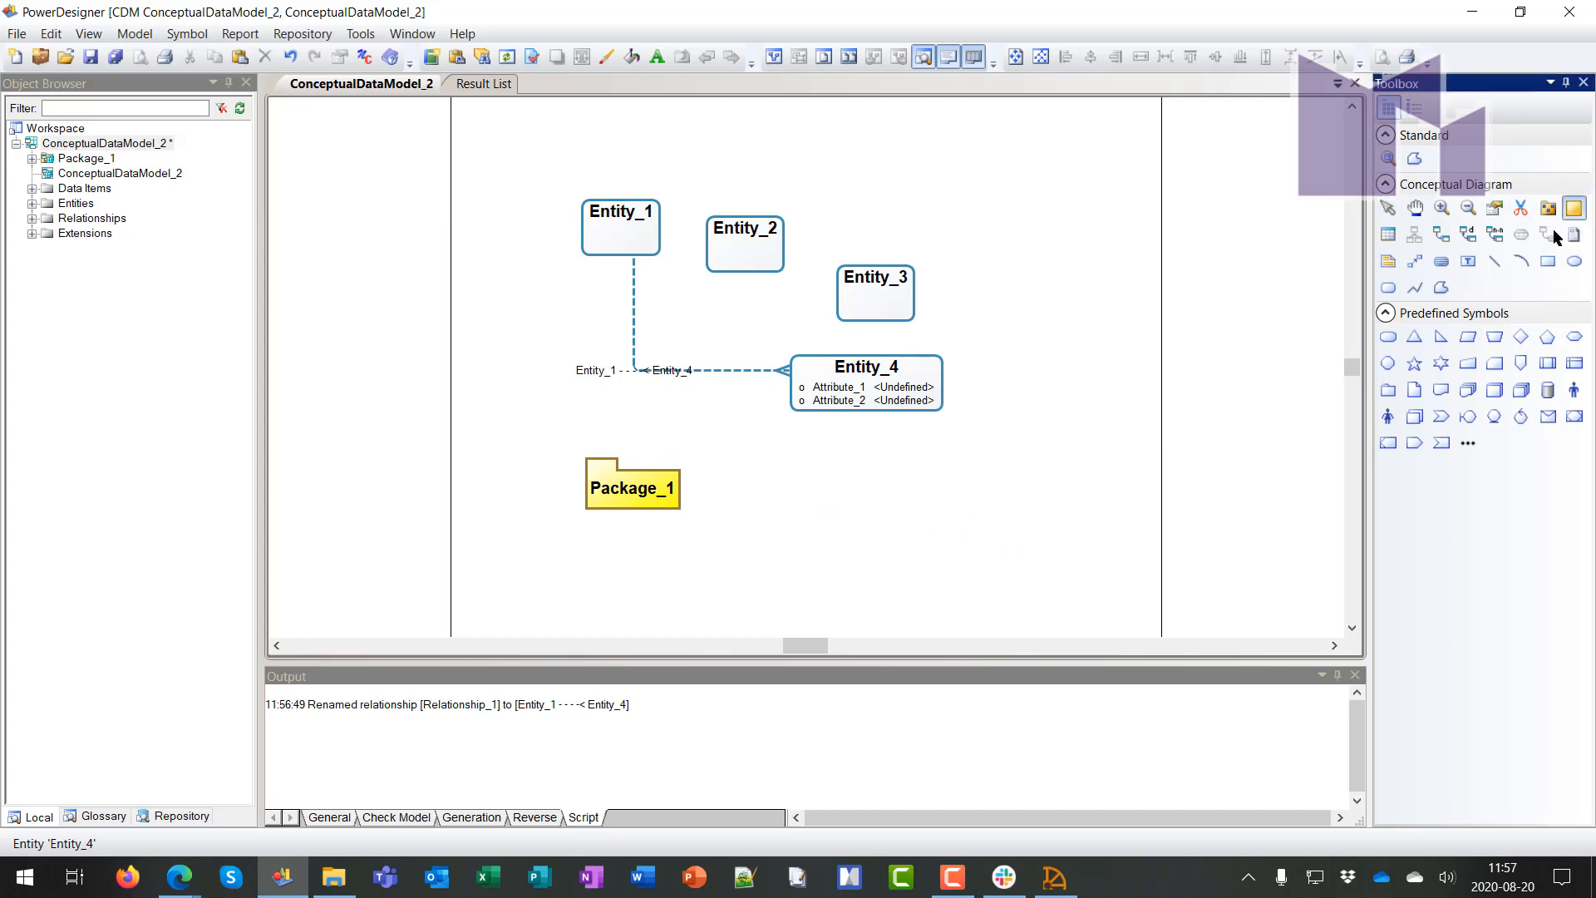
{"action": "left_click", "coordinate": [1047, 407]}
{"action": "right_click", "coordinate": [1114, 285]}
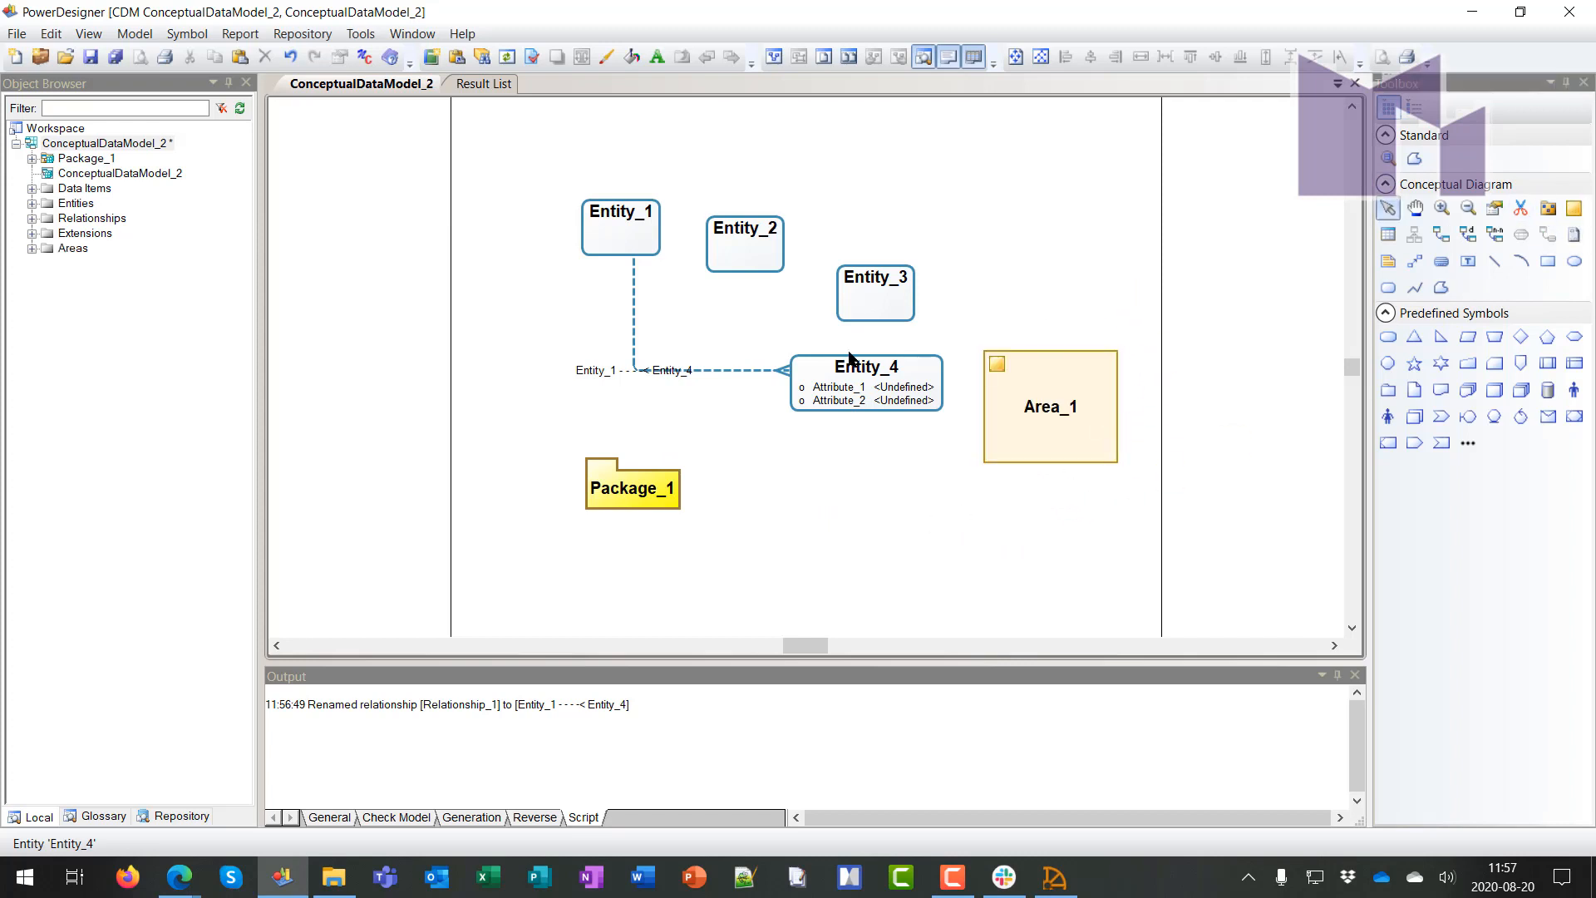
{"action": "left_click_drag", "start_coordinate": [855, 372], "coordinate": [1049, 432]}
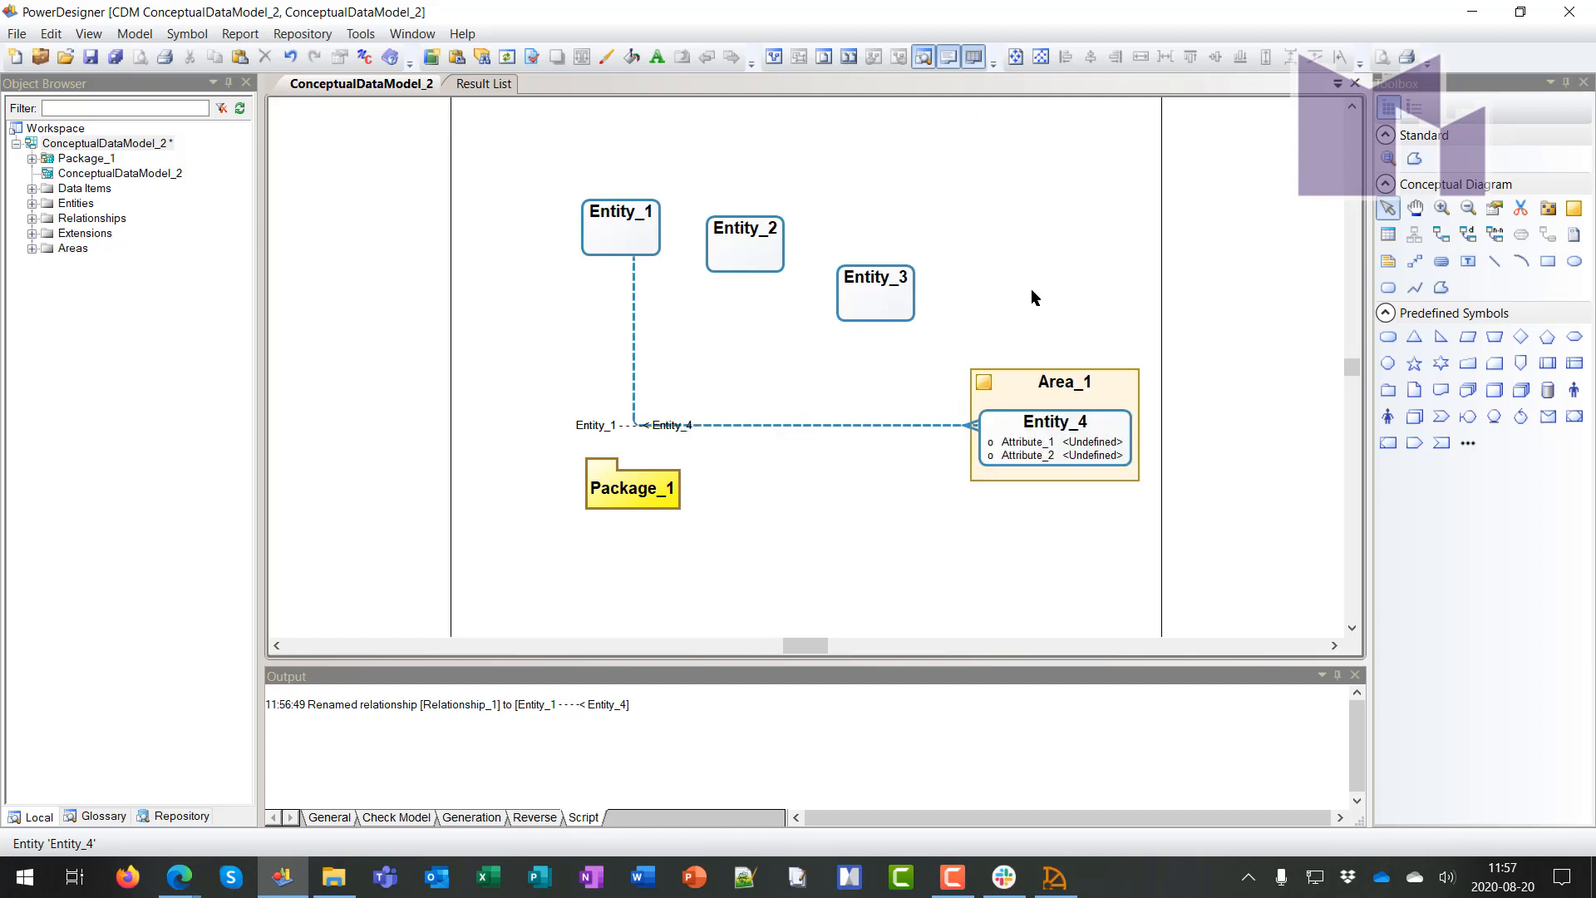
Switch ConceptualDataModel_2's notation to E/R+Merise in Model Options and confirm
{"action": "right_click", "coordinate": [1076, 242]}
{"action": "left_click", "coordinate": [1144, 325]}
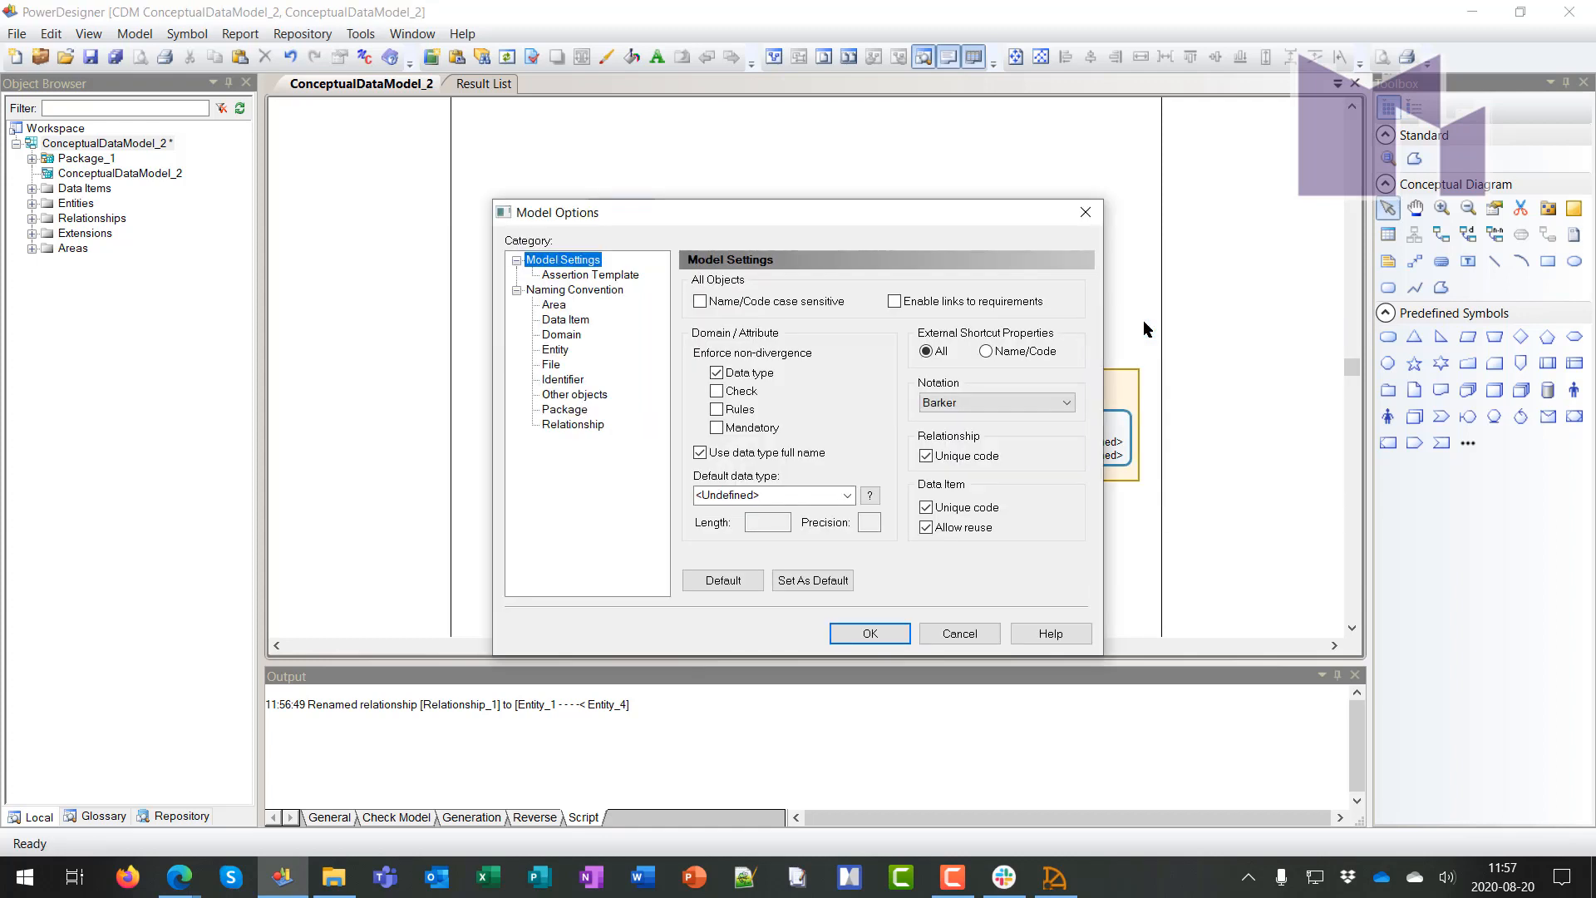
{"action": "left_click", "coordinate": [995, 402]}
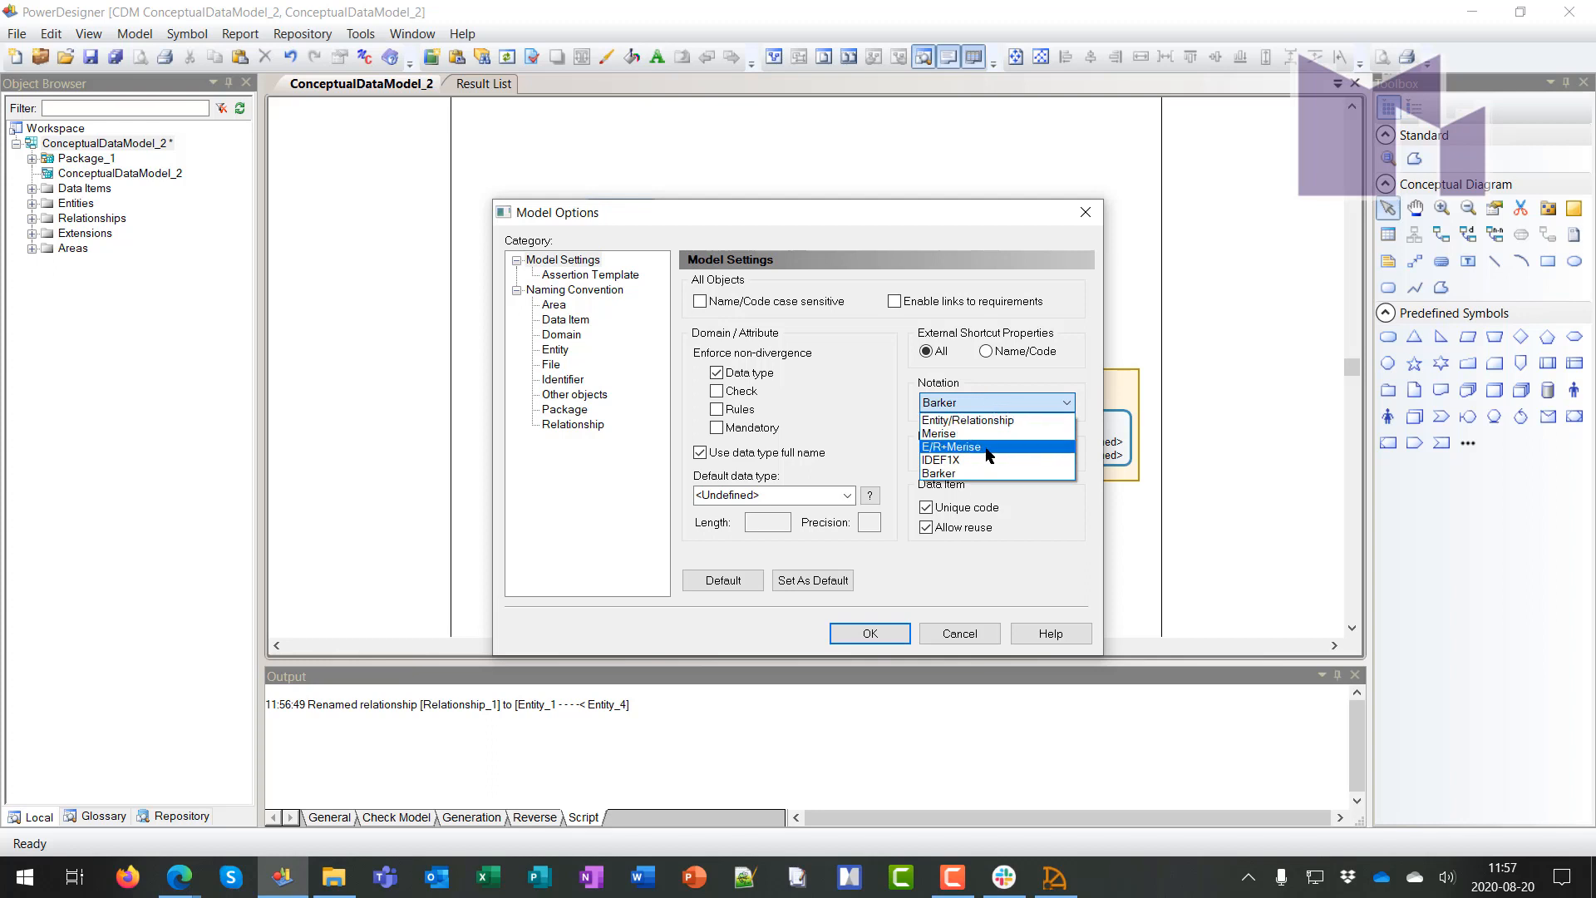
{"action": "left_click", "coordinate": [988, 447]}
{"action": "left_click", "coordinate": [854, 635]}
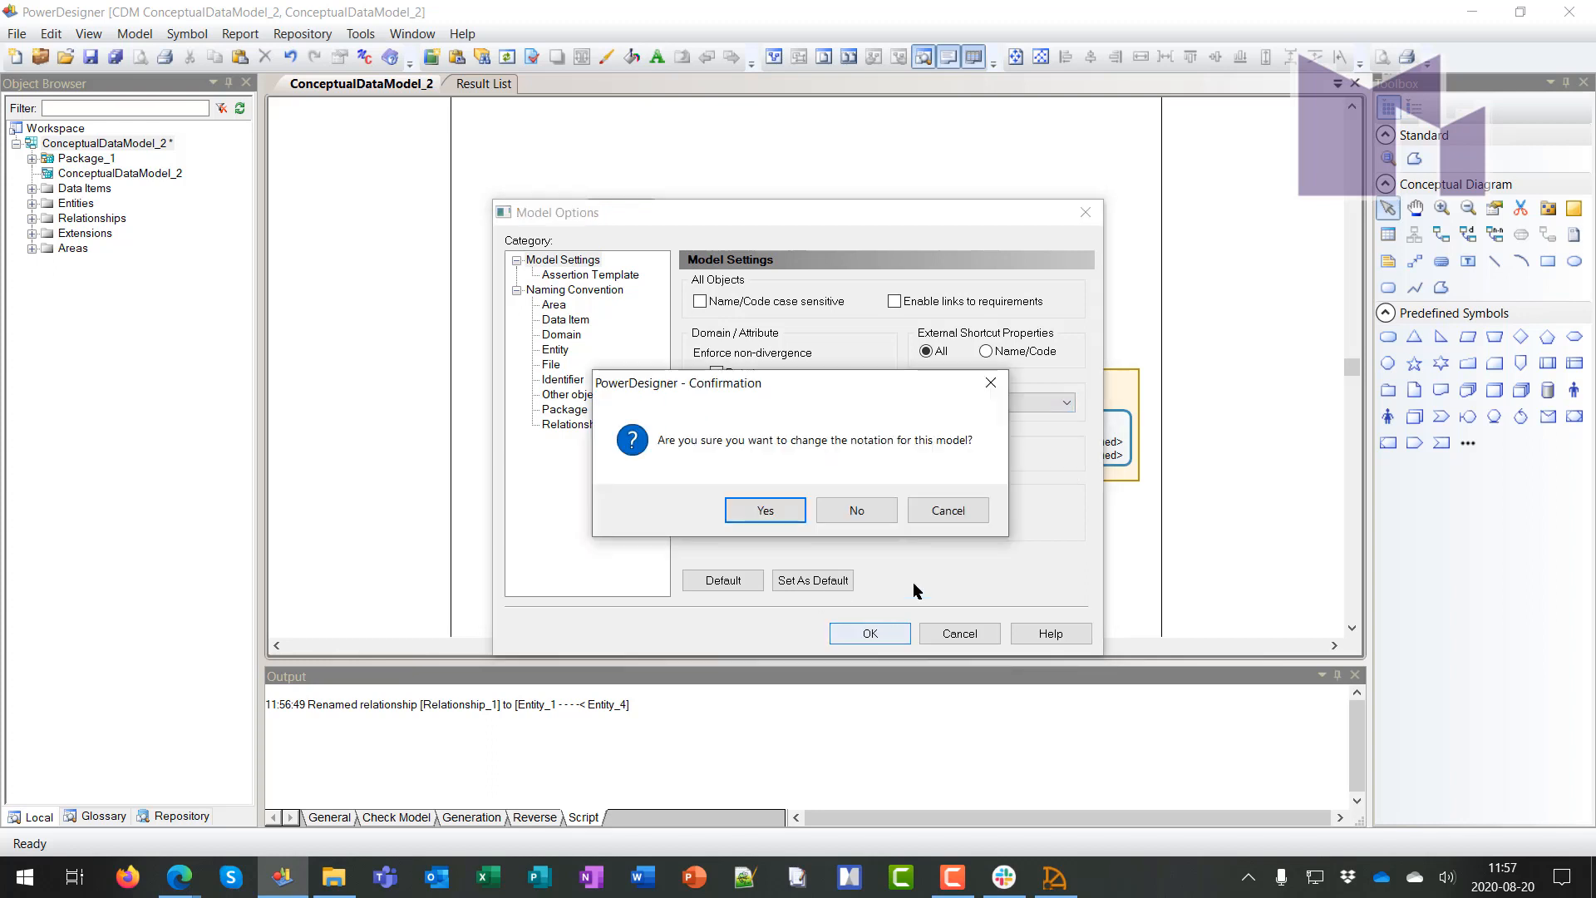
{"action": "left_click", "coordinate": [772, 515]}
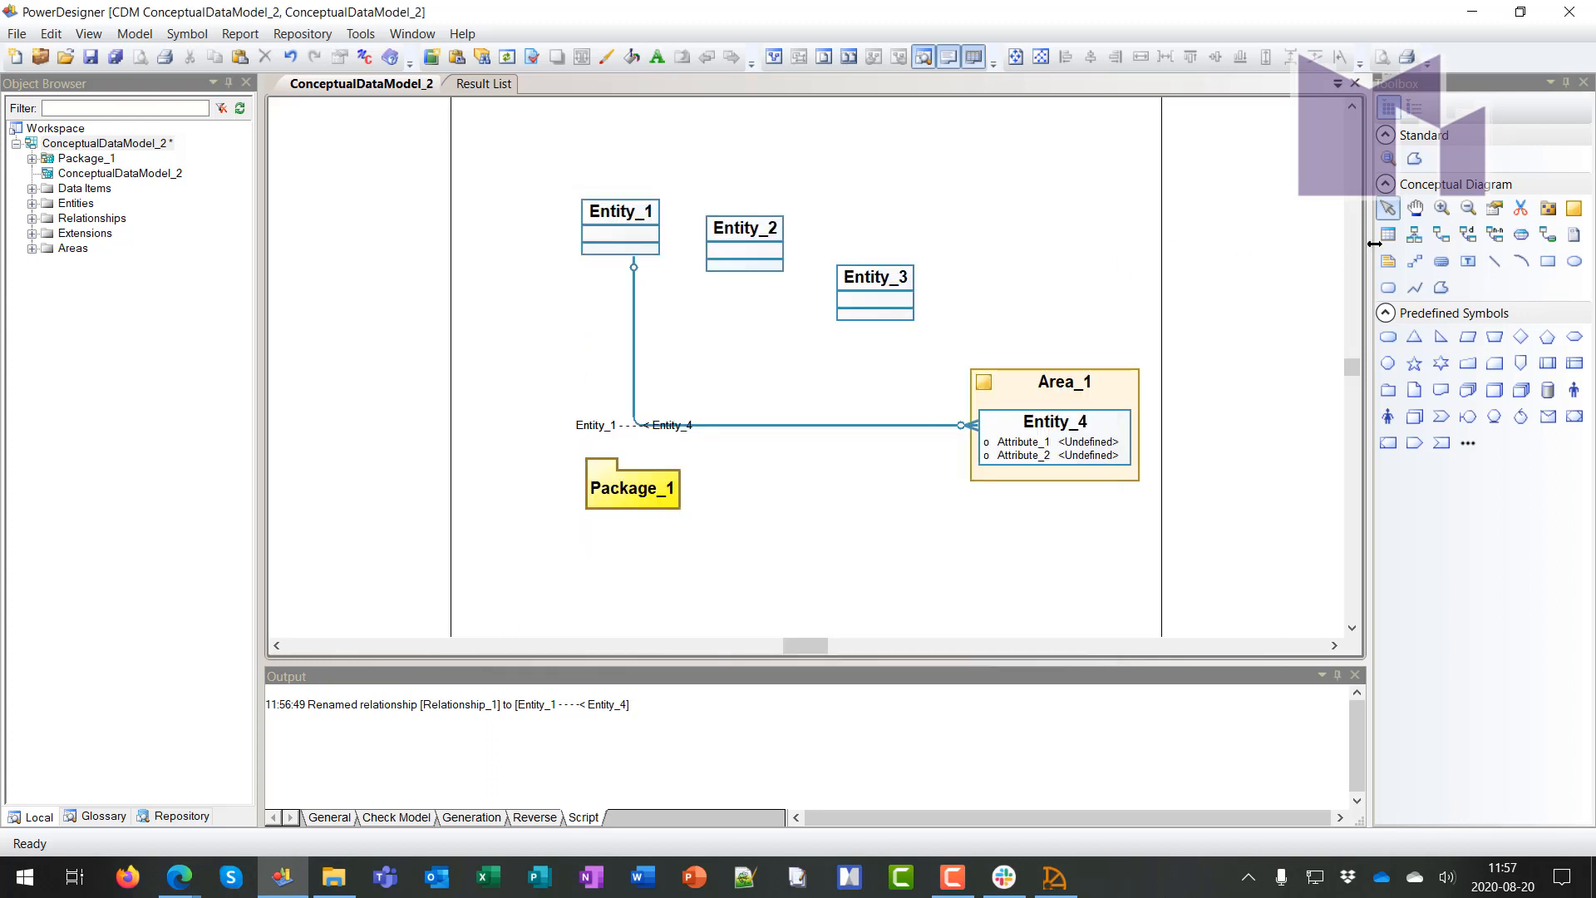
Draw inheritance links from Entity_3 and Entity_1 to Entity_2
{"action": "left_click", "coordinate": [1415, 235]}
{"action": "left_click_drag", "start_coordinate": [876, 287], "coordinate": [758, 249]}
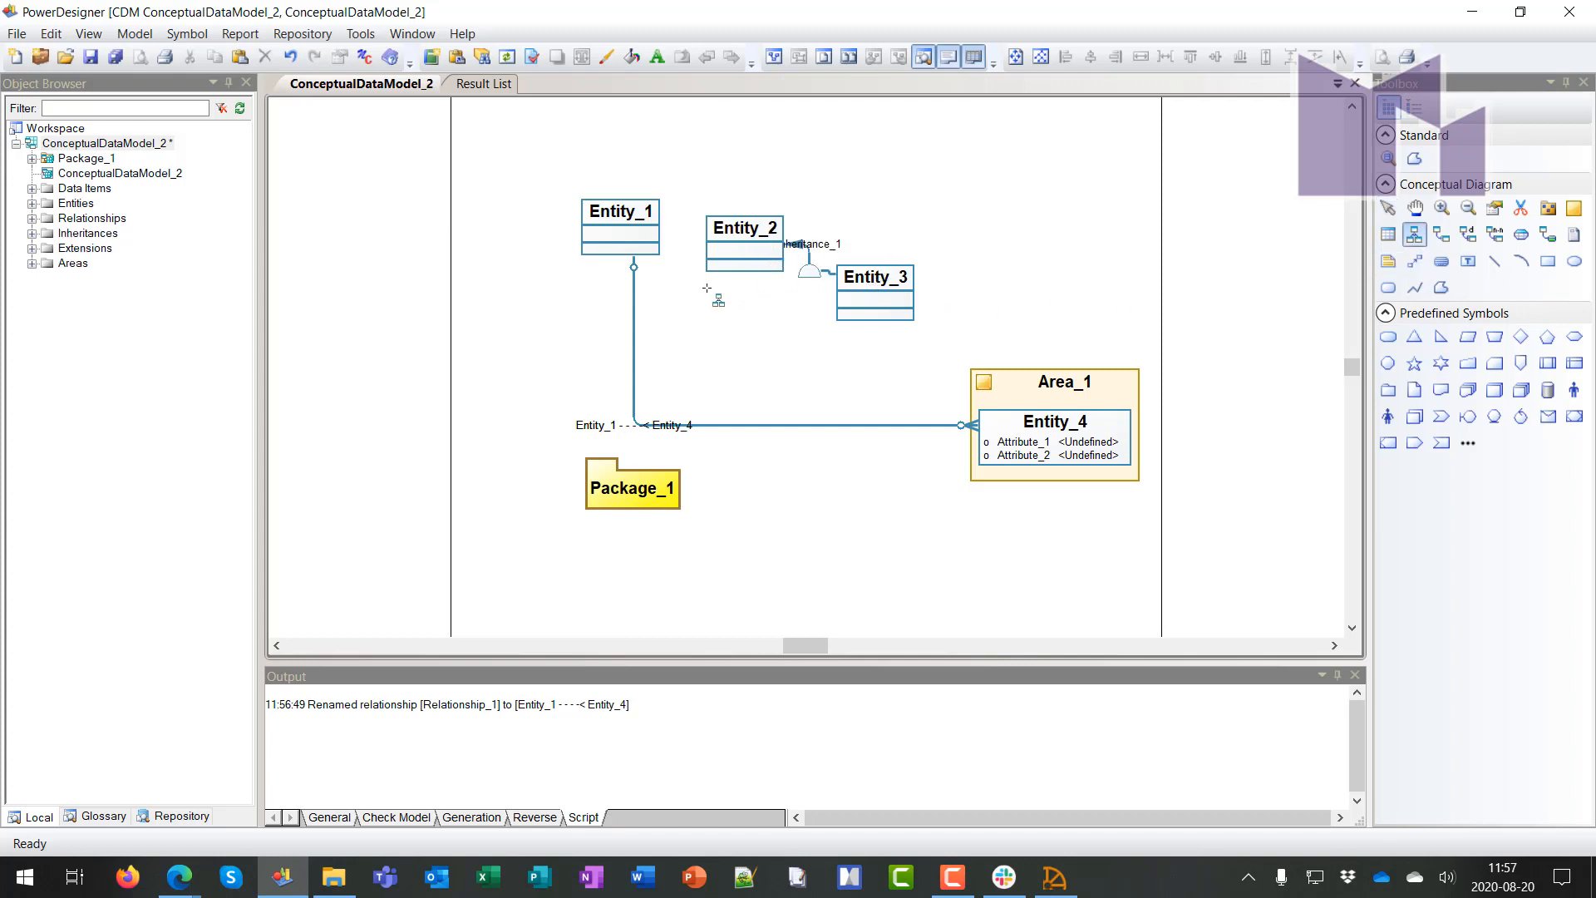
{"action": "left_click_drag", "start_coordinate": [634, 226], "coordinate": [810, 275]}
Arrange Entity_2 centred at the top with Entity_1 and Entity_3 side by side beneath it
{"action": "right_click", "coordinate": [869, 209]}
{"action": "left_click_drag", "start_coordinate": [744, 229], "coordinate": [747, 111]}
{"action": "left_click_drag", "start_coordinate": [632, 216], "coordinate": [742, 348]}
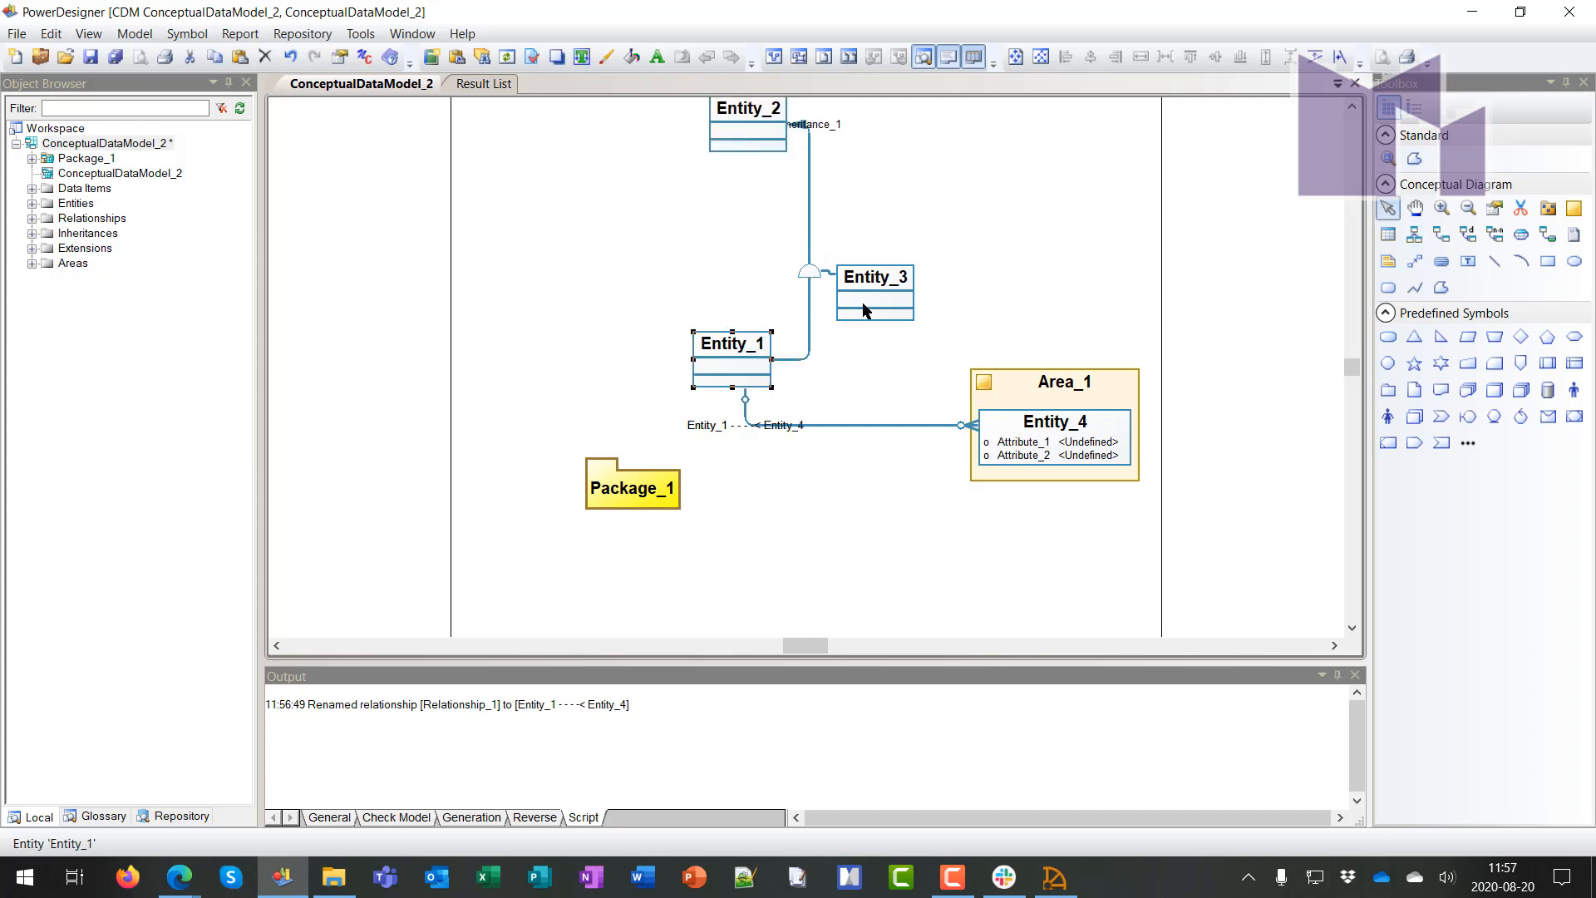
{"action": "left_click_drag", "start_coordinate": [867, 301], "coordinate": [865, 372]}
{"action": "left_click", "coordinate": [936, 224]}
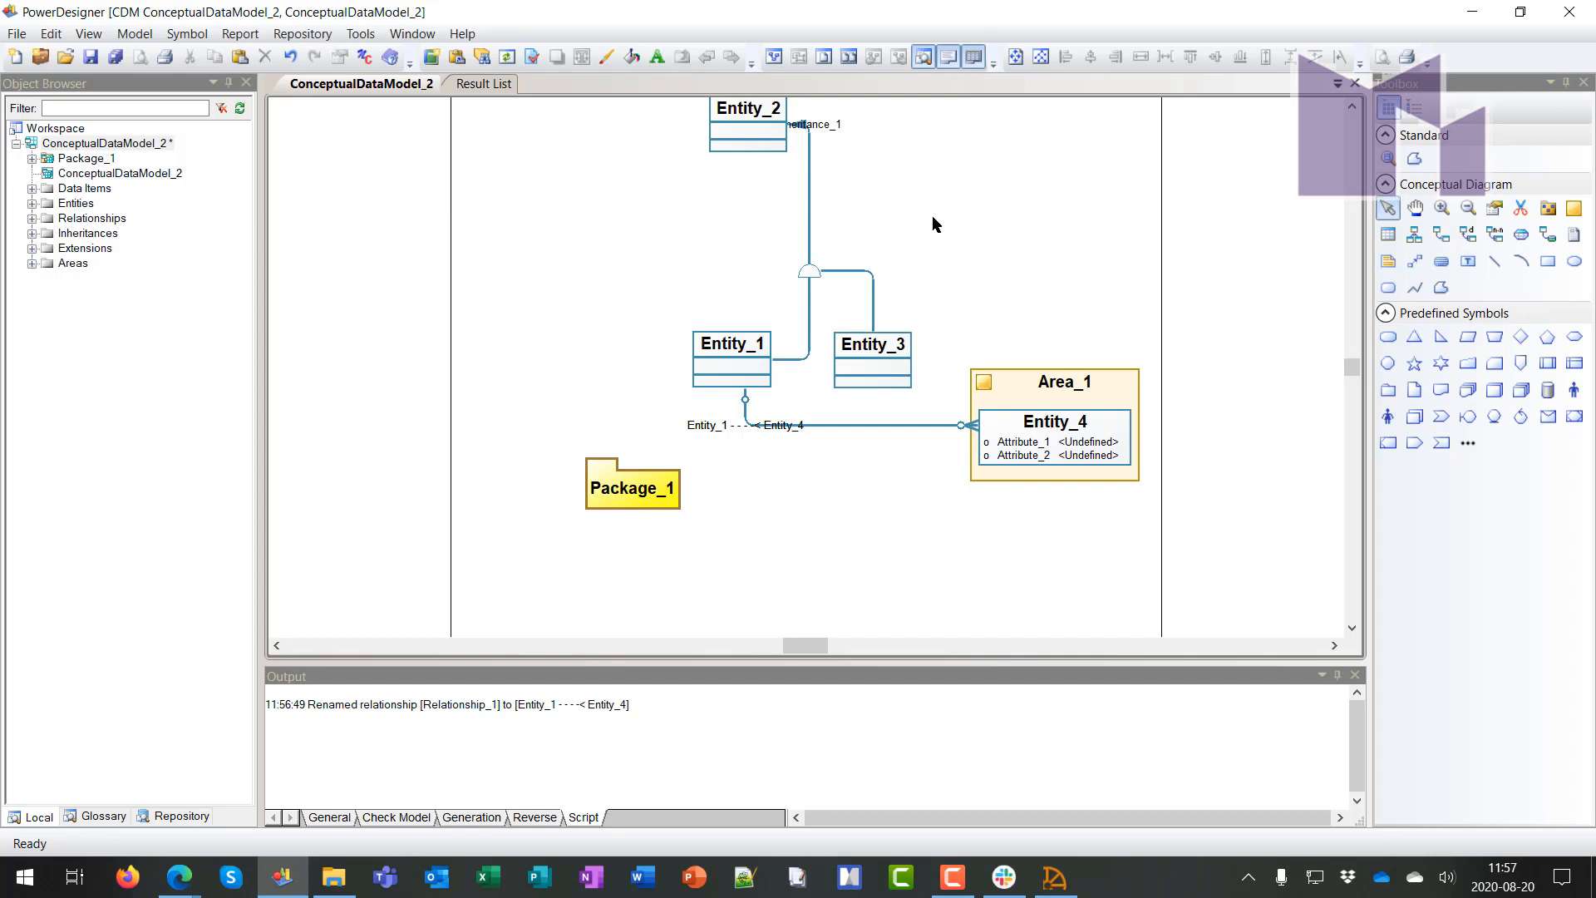
{"action": "left_click_drag", "start_coordinate": [747, 127], "coordinate": [814, 182]}
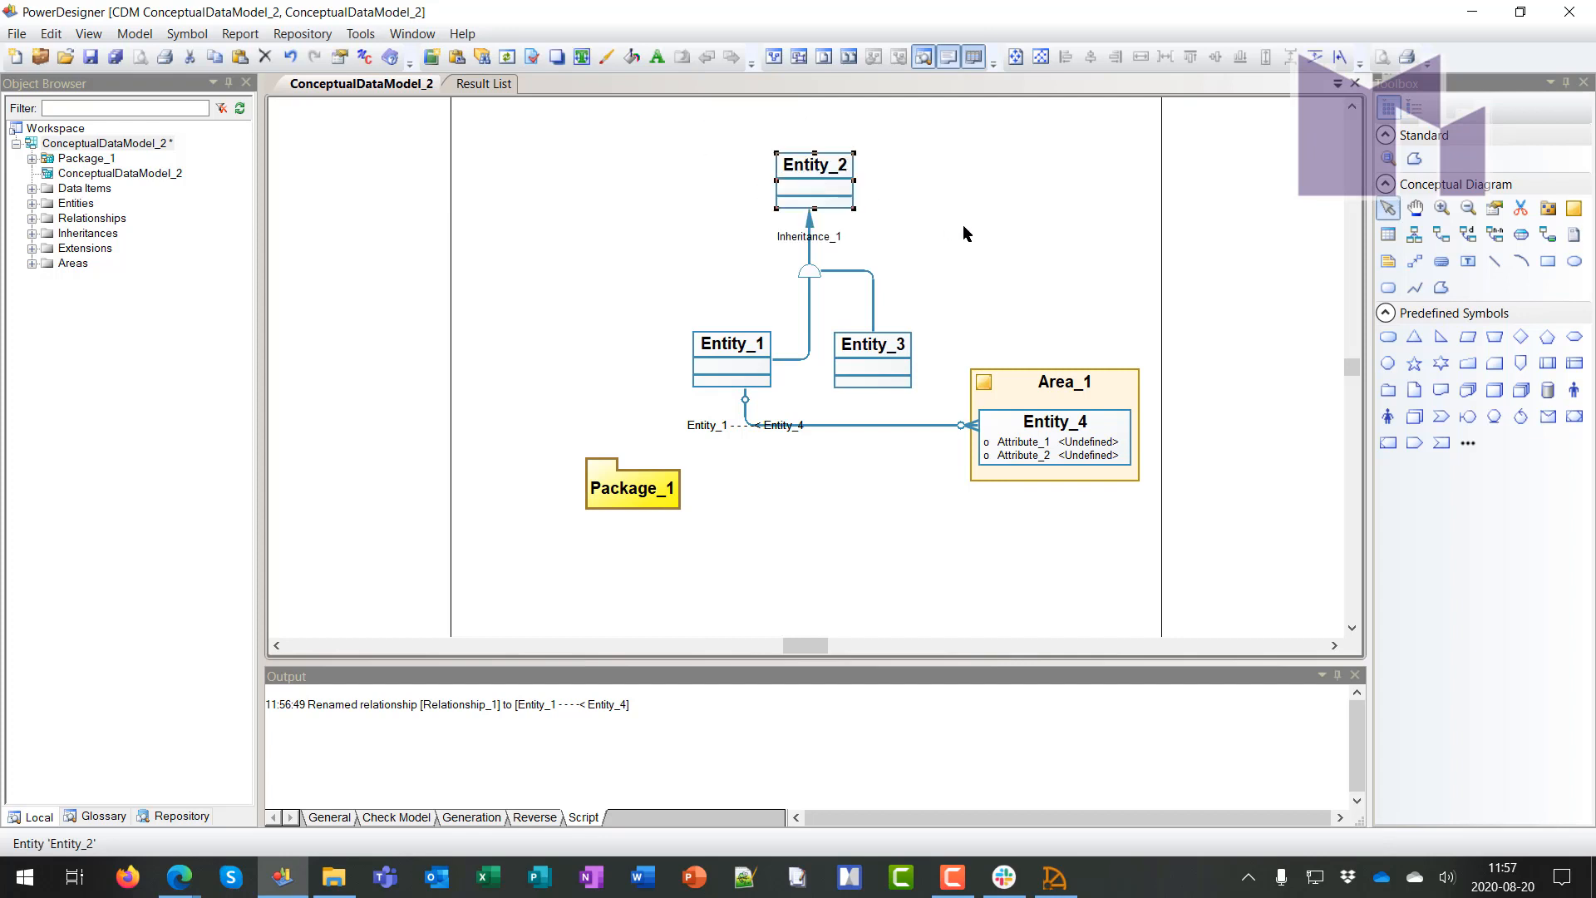
{"action": "left_click", "coordinate": [964, 232]}
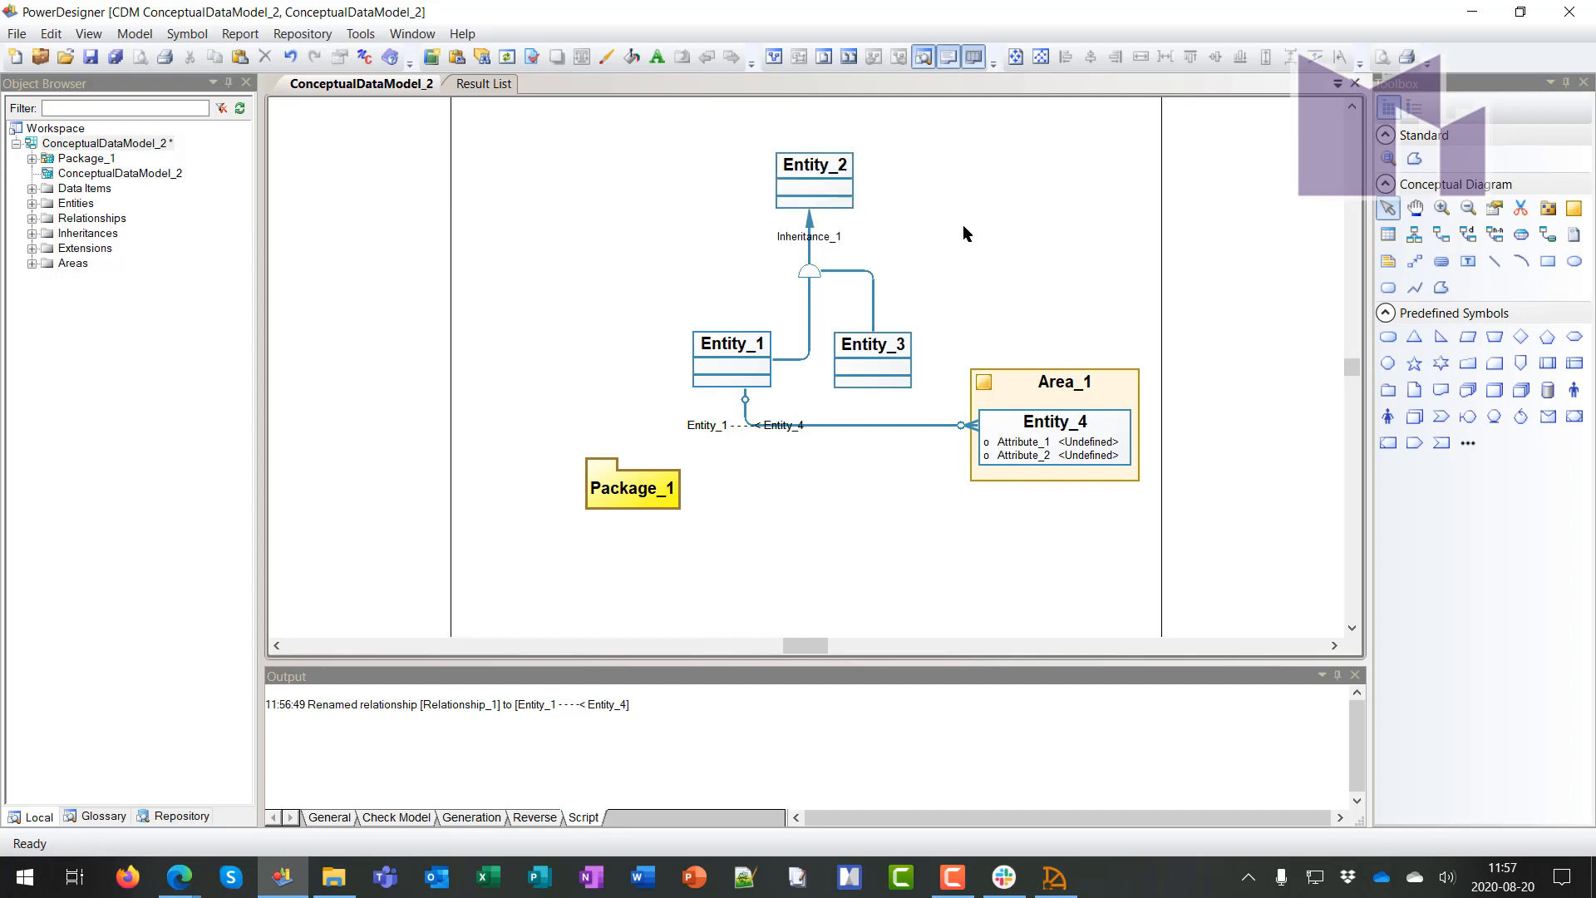
Make Inheritance_1's children mutually exclusive and the inheritance complete
{"action": "double_click", "coordinate": [812, 271]}
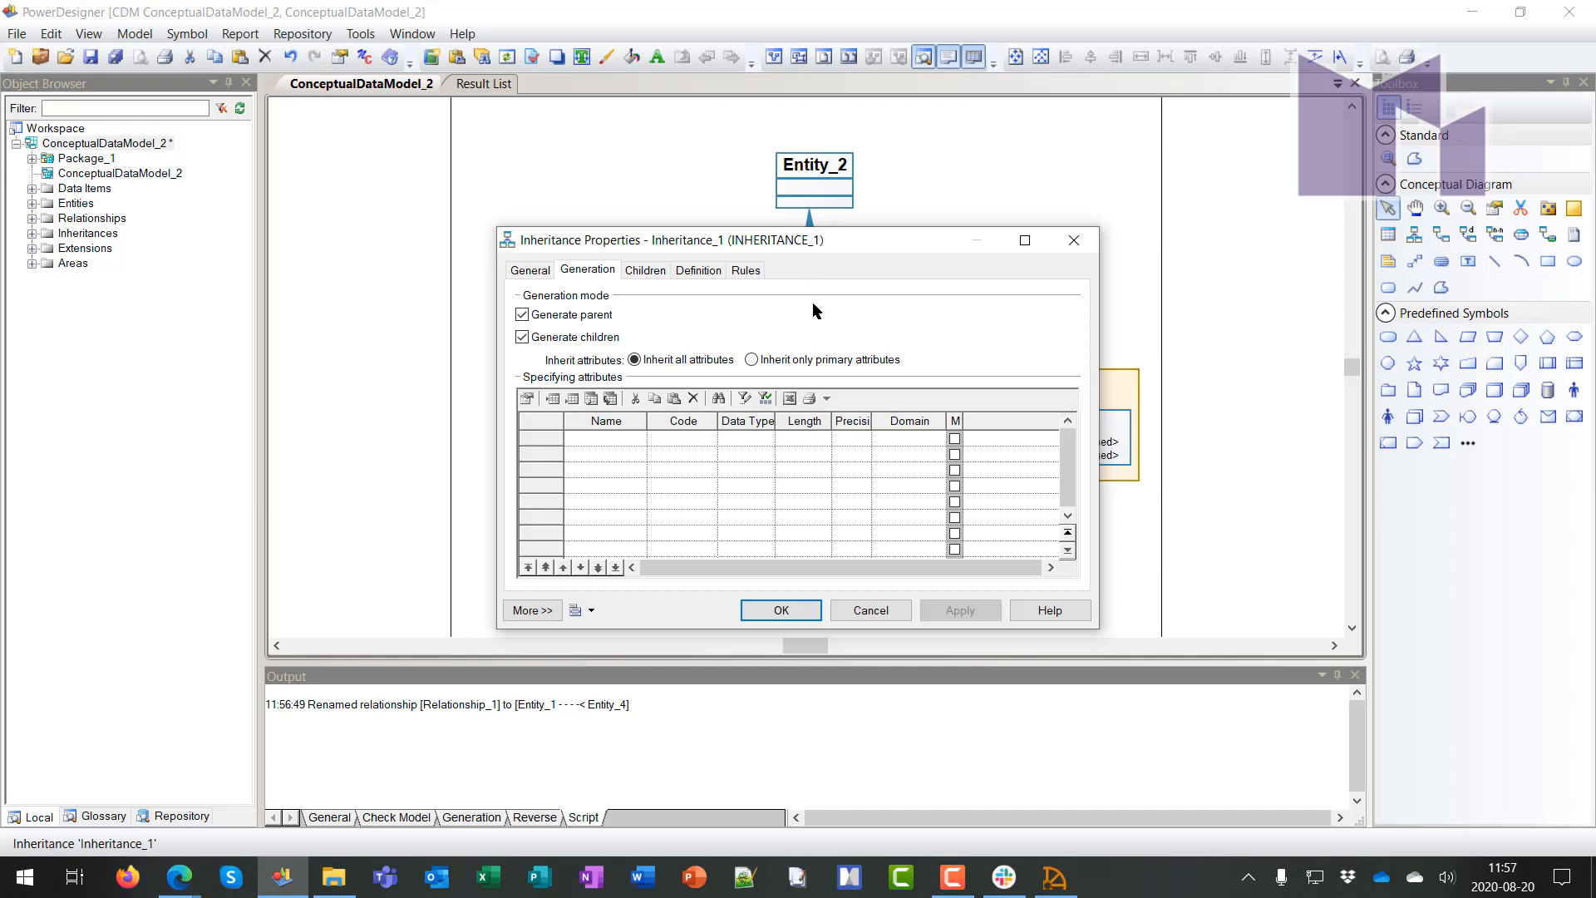
{"action": "left_click", "coordinate": [536, 272]}
{"action": "left_click", "coordinate": [582, 526]}
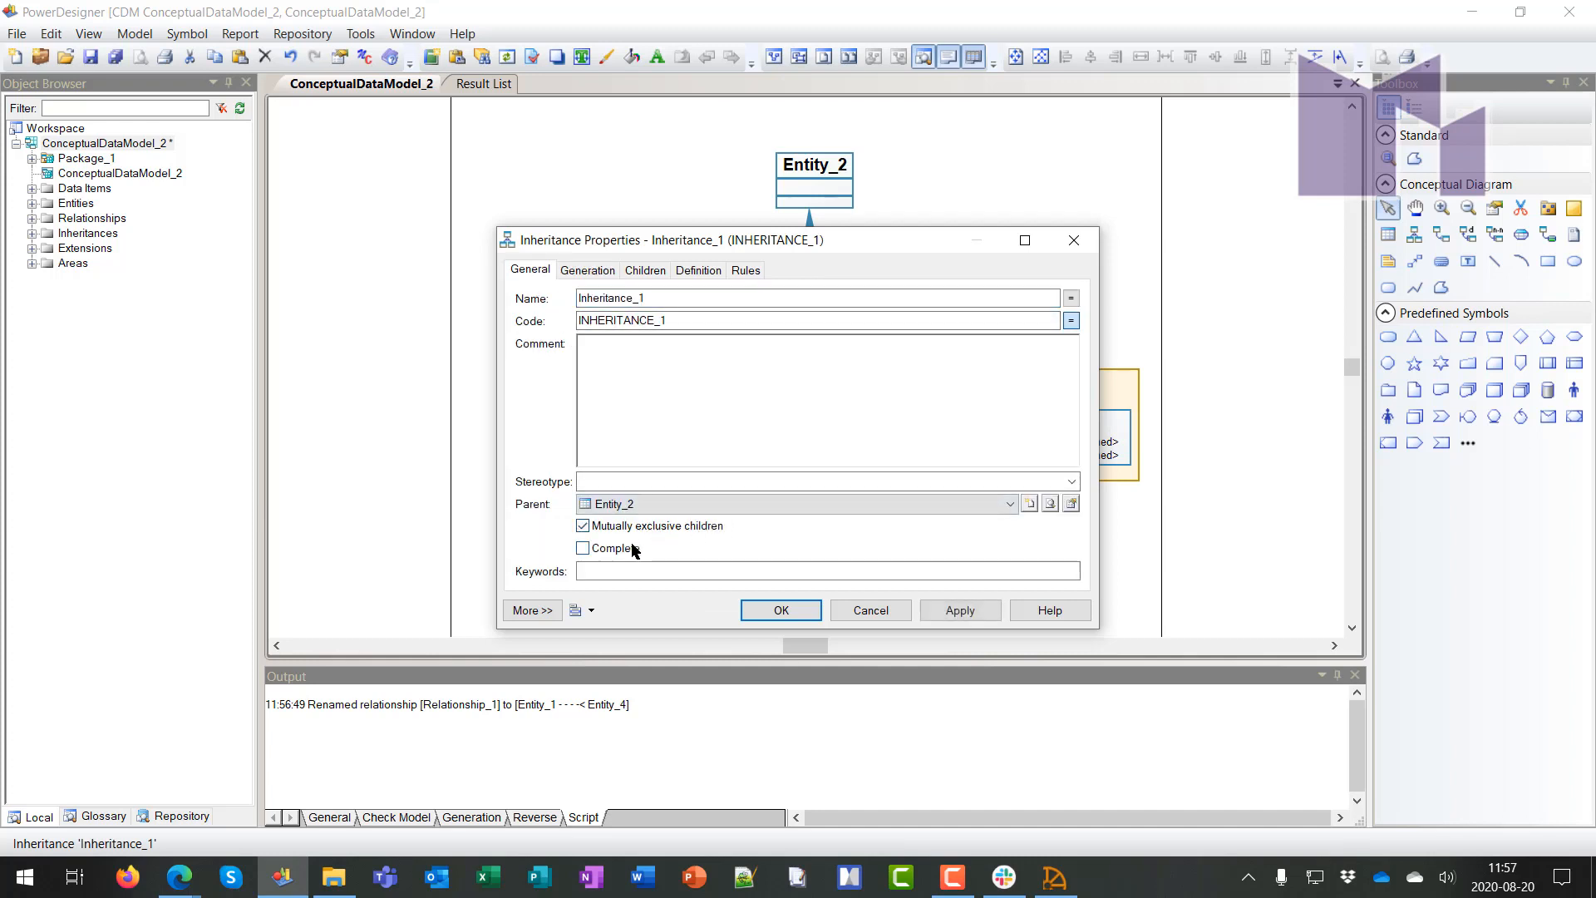
{"action": "left_click", "coordinate": [583, 548]}
{"action": "left_click", "coordinate": [761, 610]}
{"action": "left_click", "coordinate": [927, 259]}
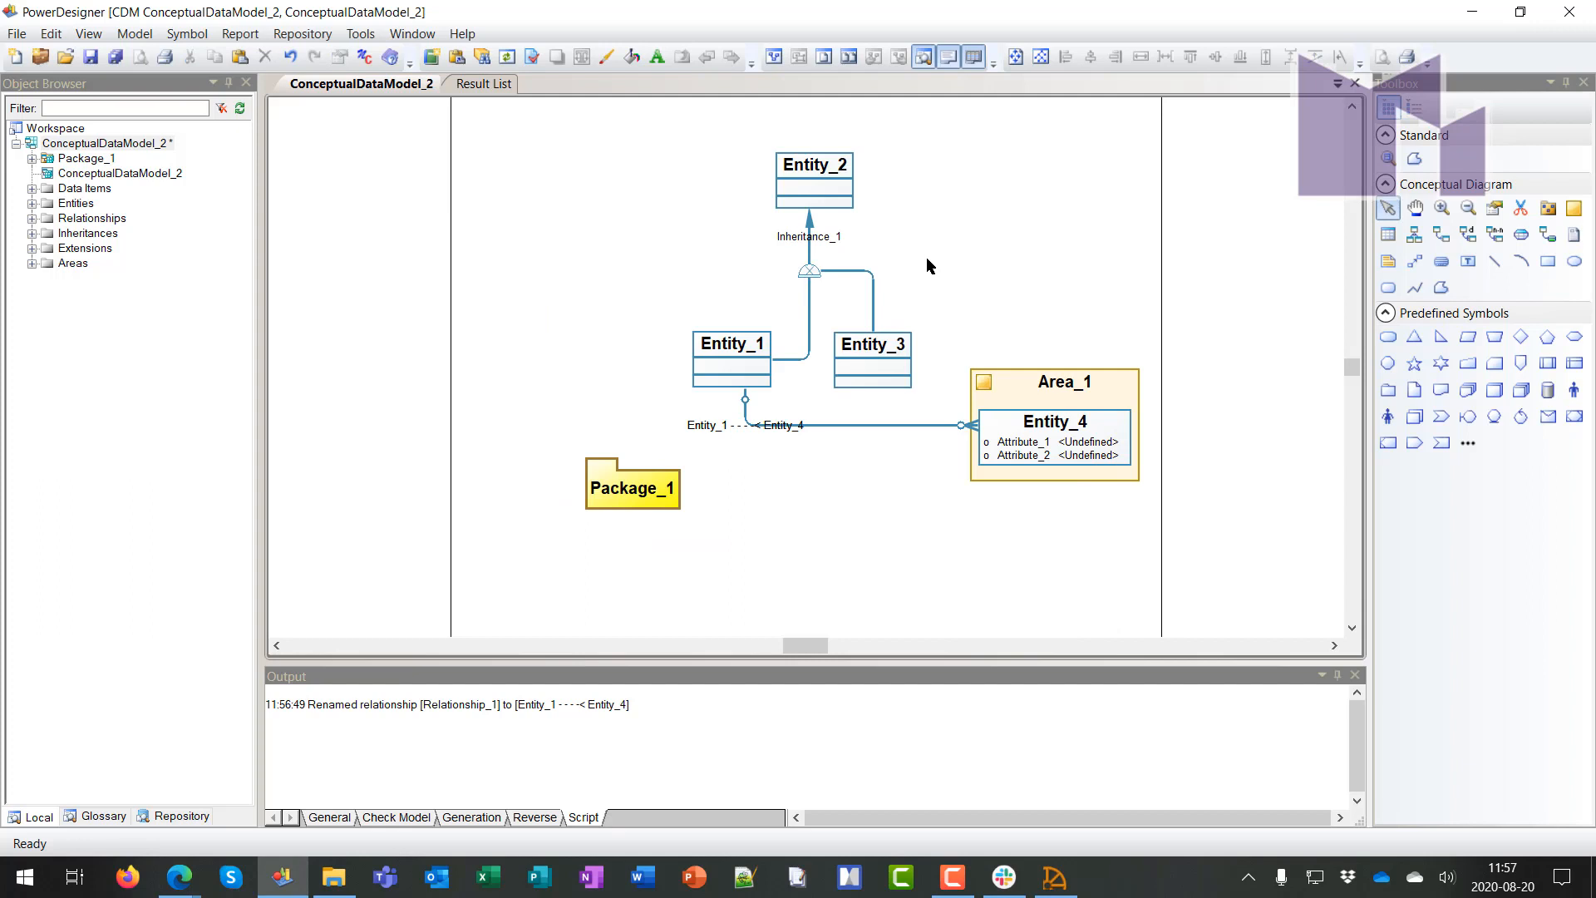
Add Association_1 linked to Entity_2 and Association_2 linked to Entity_1
{"action": "right_click", "coordinate": [926, 257]}
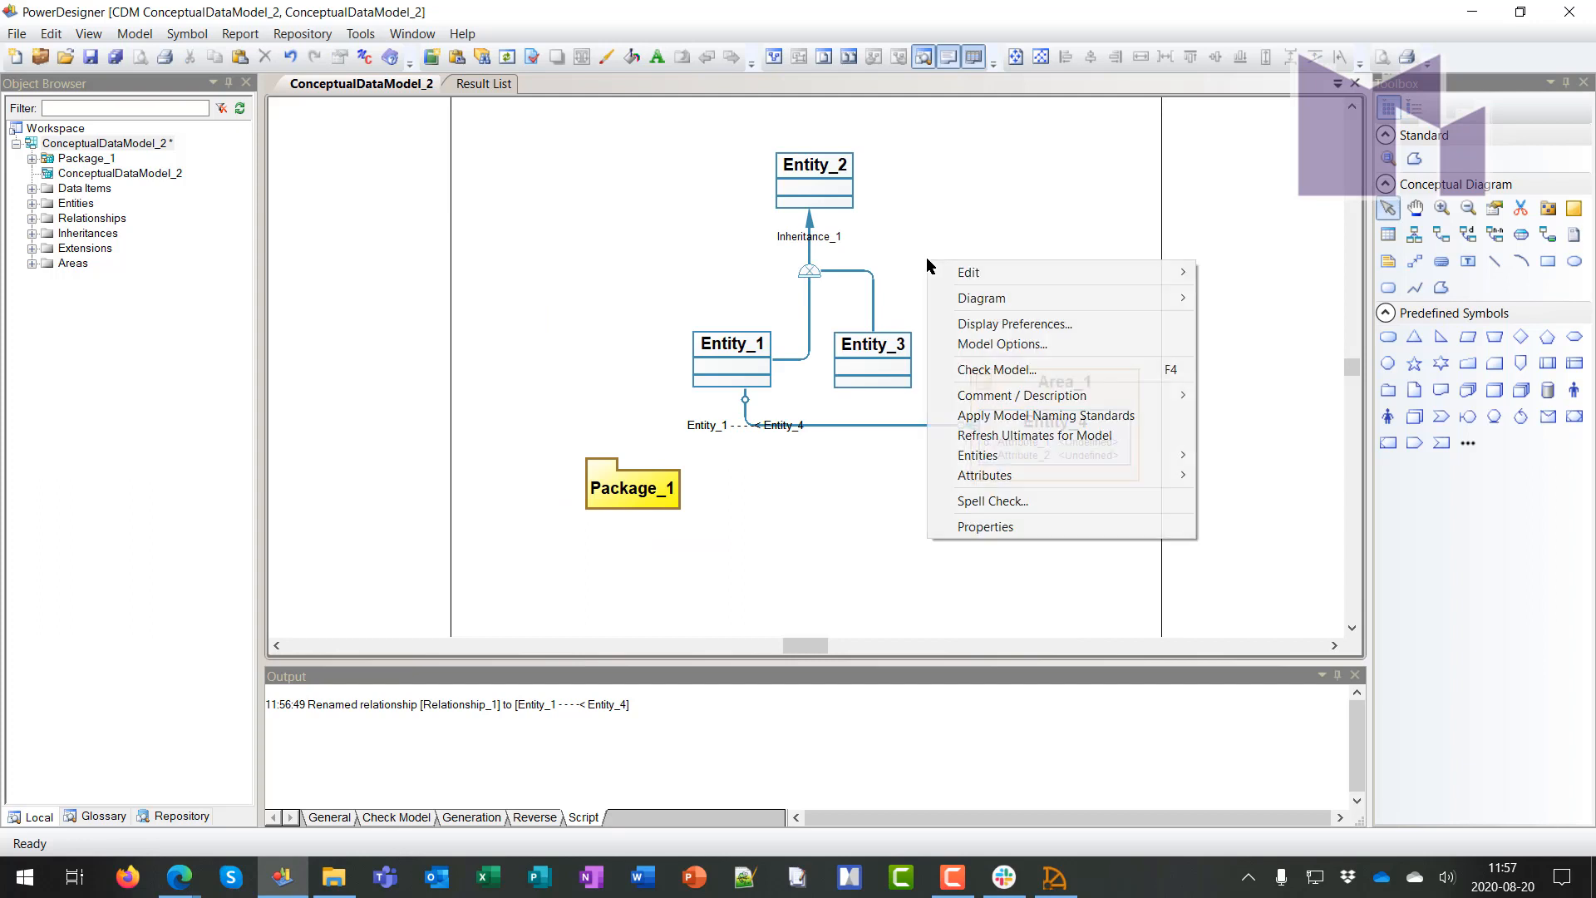
{"action": "left_click", "coordinate": [1514, 241]}
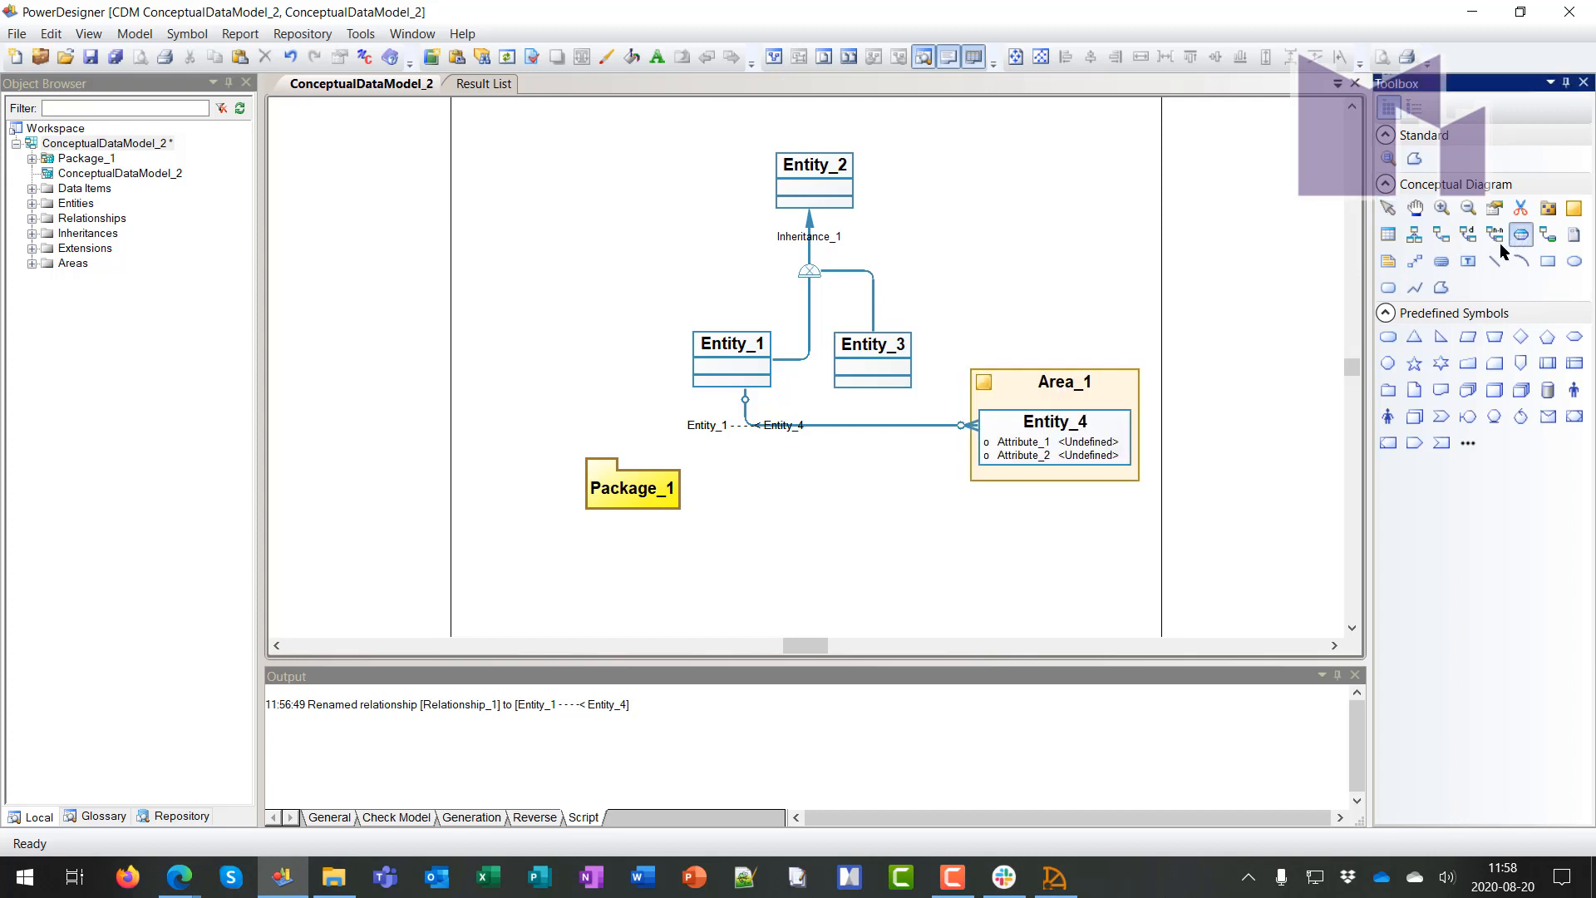
{"action": "left_click", "coordinate": [609, 257]}
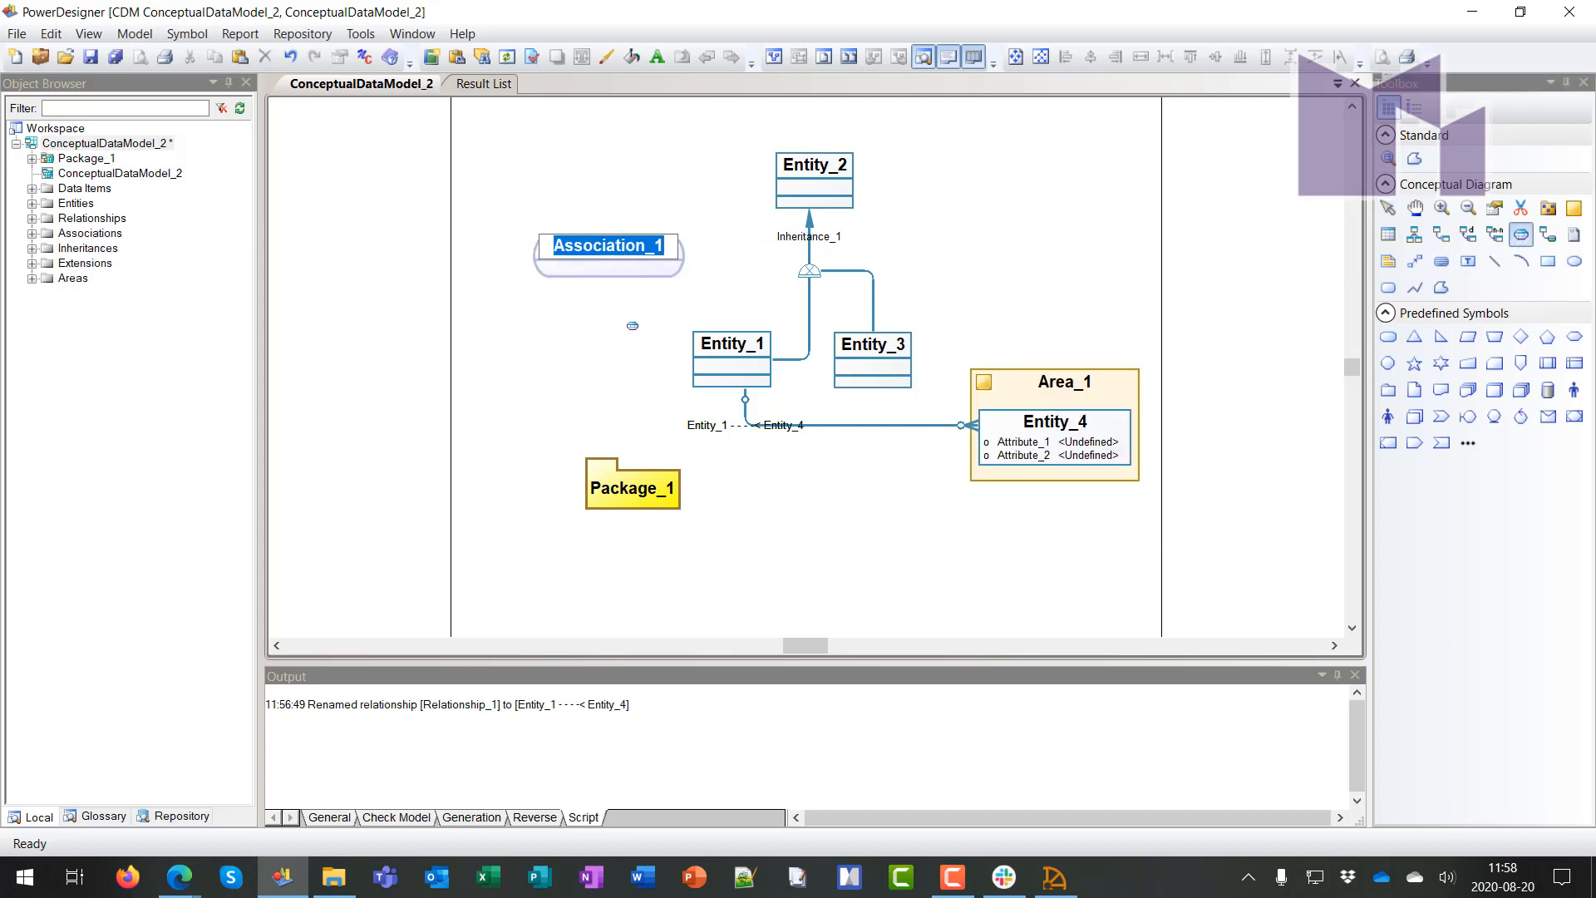
{"action": "left_click", "coordinate": [632, 325]}
{"action": "right_click", "coordinate": [718, 206]}
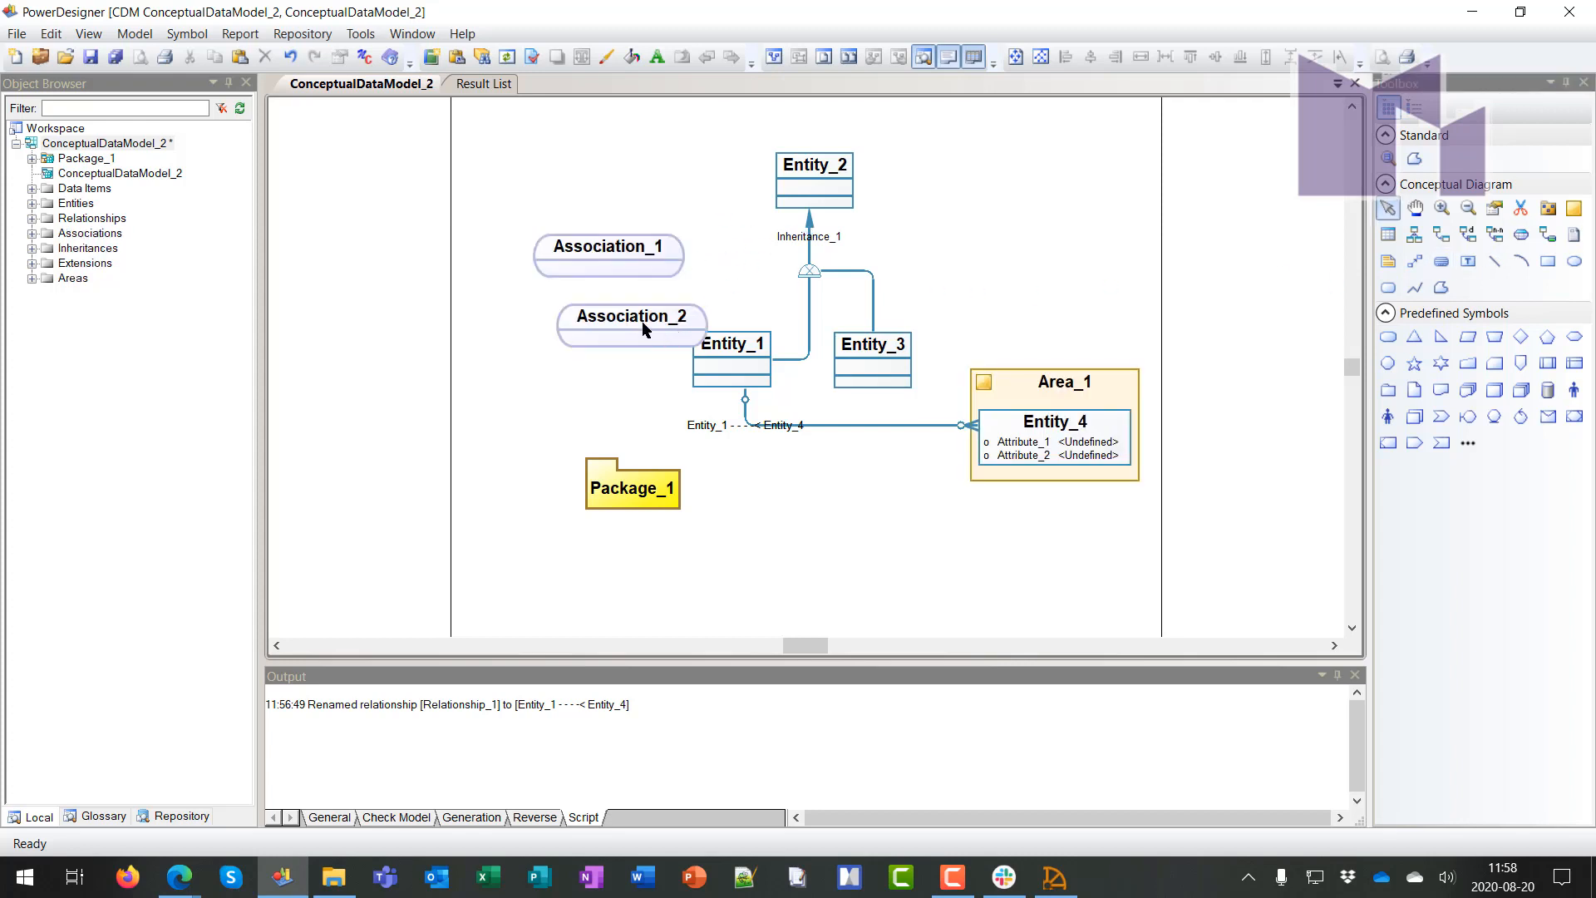
{"action": "left_click_drag", "start_coordinate": [644, 325], "coordinate": [585, 339]}
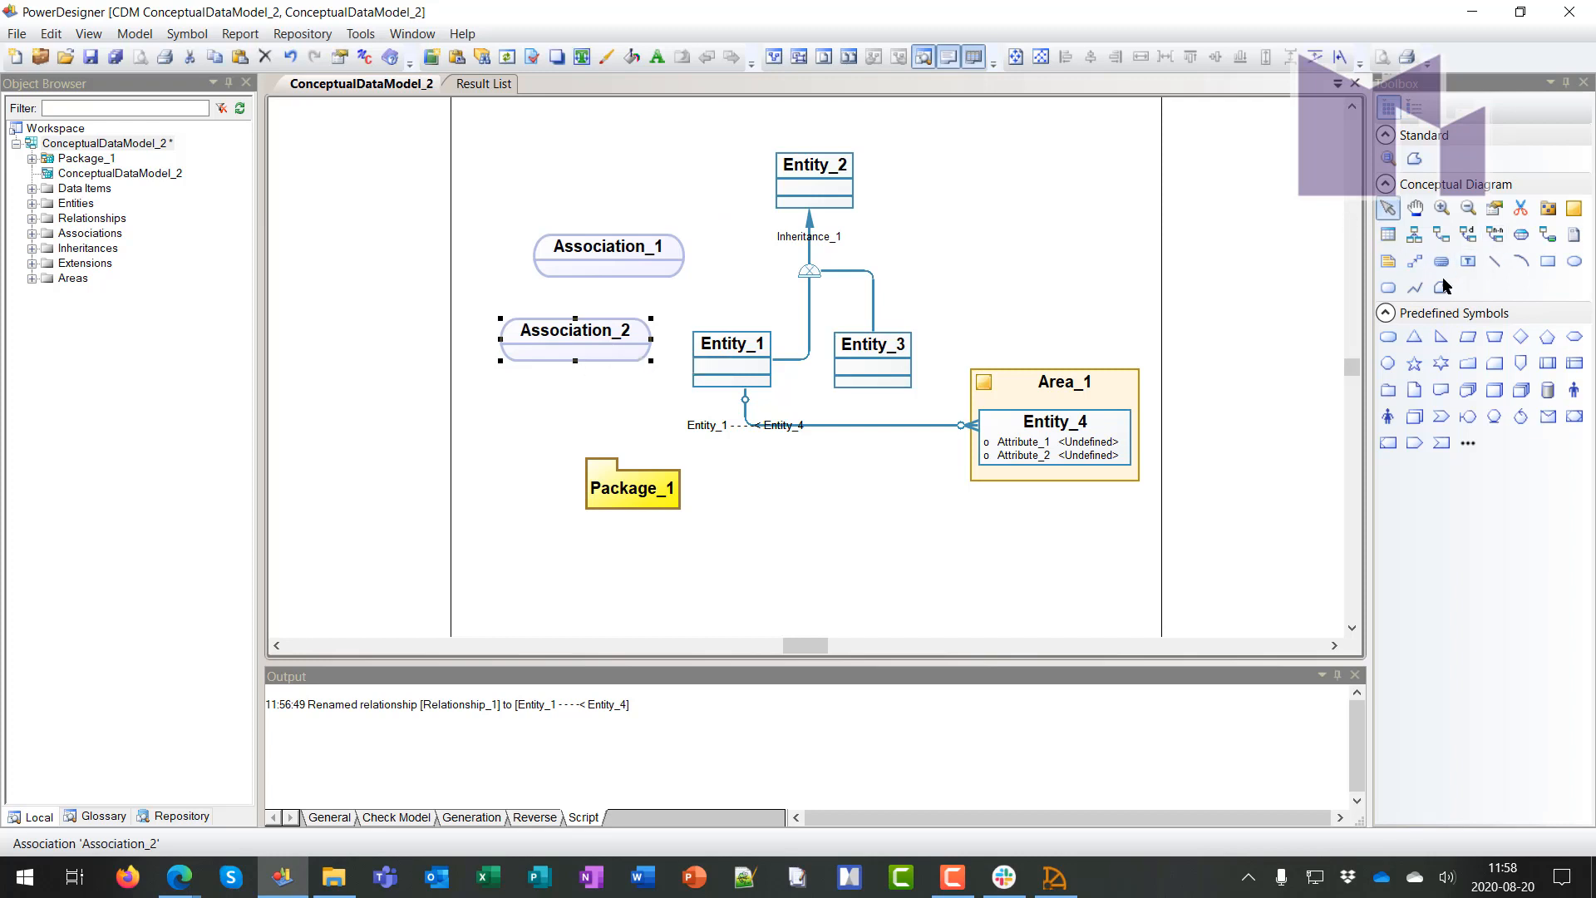
{"action": "left_click", "coordinate": [1544, 239]}
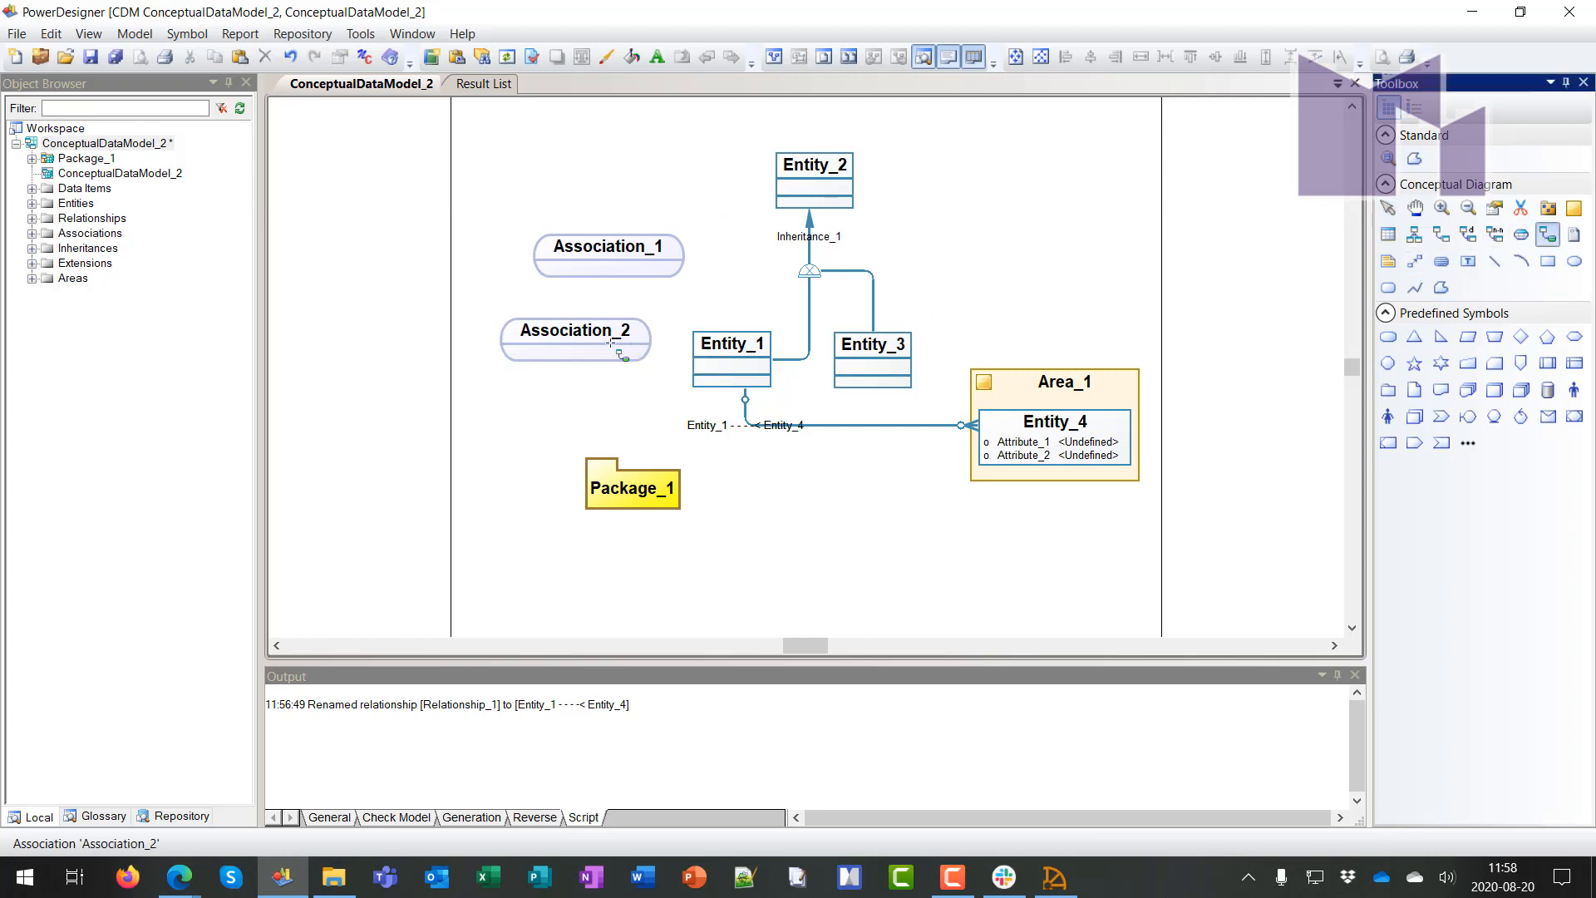
{"action": "left_click_drag", "start_coordinate": [622, 353], "coordinate": [738, 357]}
{"action": "left_click_drag", "start_coordinate": [633, 258], "coordinate": [794, 193]}
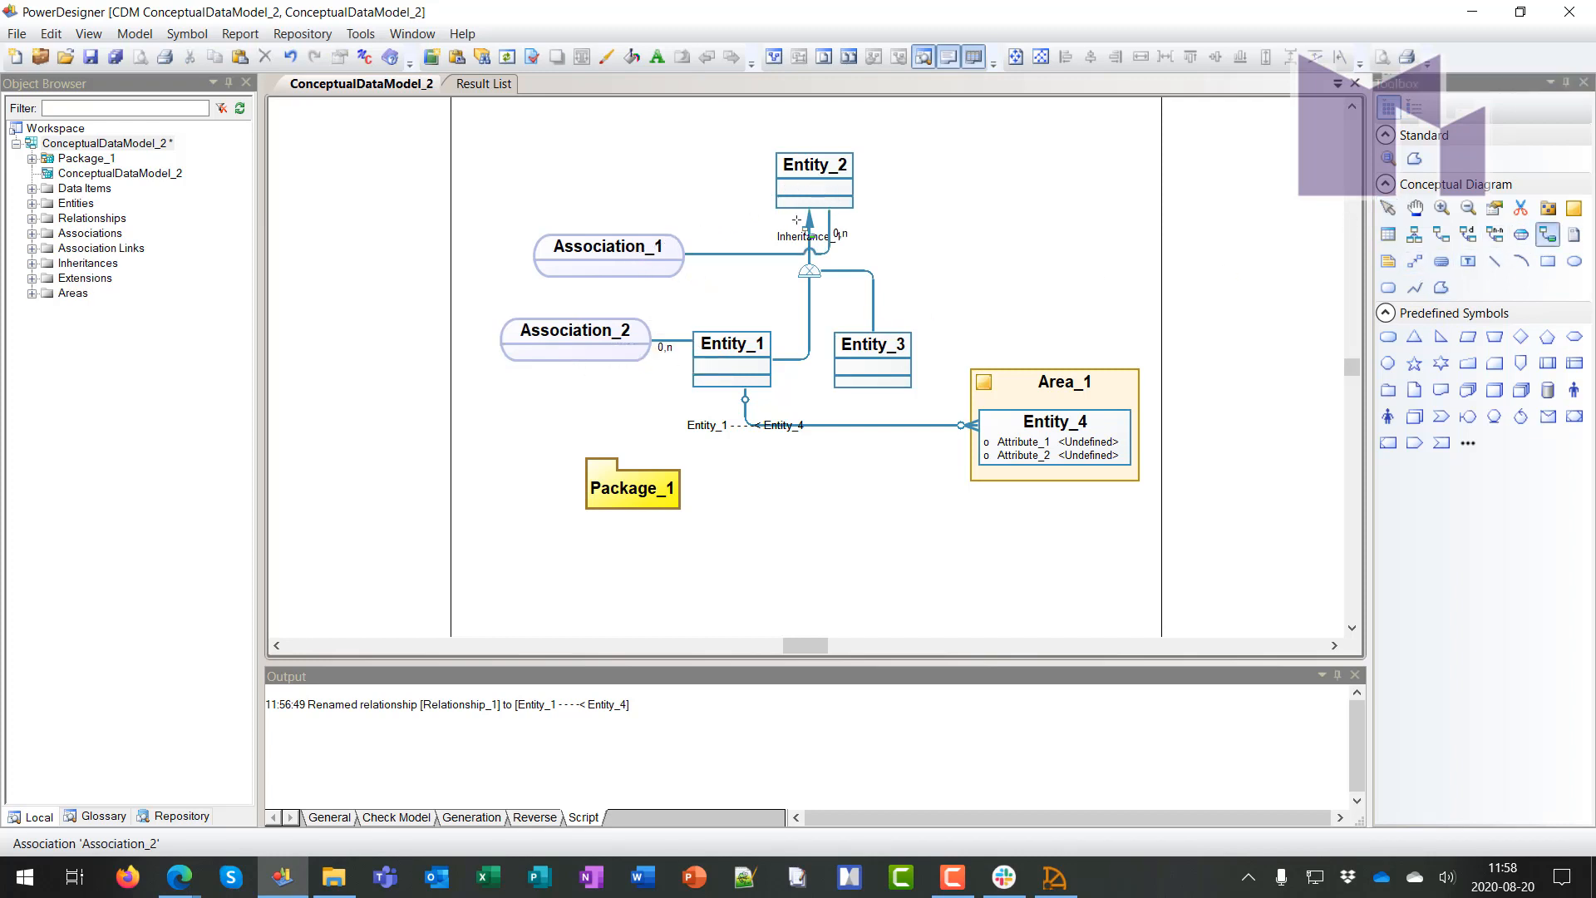
Place a file symbol at the upper right and a title block below the diagram
{"action": "left_click", "coordinate": [1388, 261]}
{"action": "left_click", "coordinate": [1030, 200]}
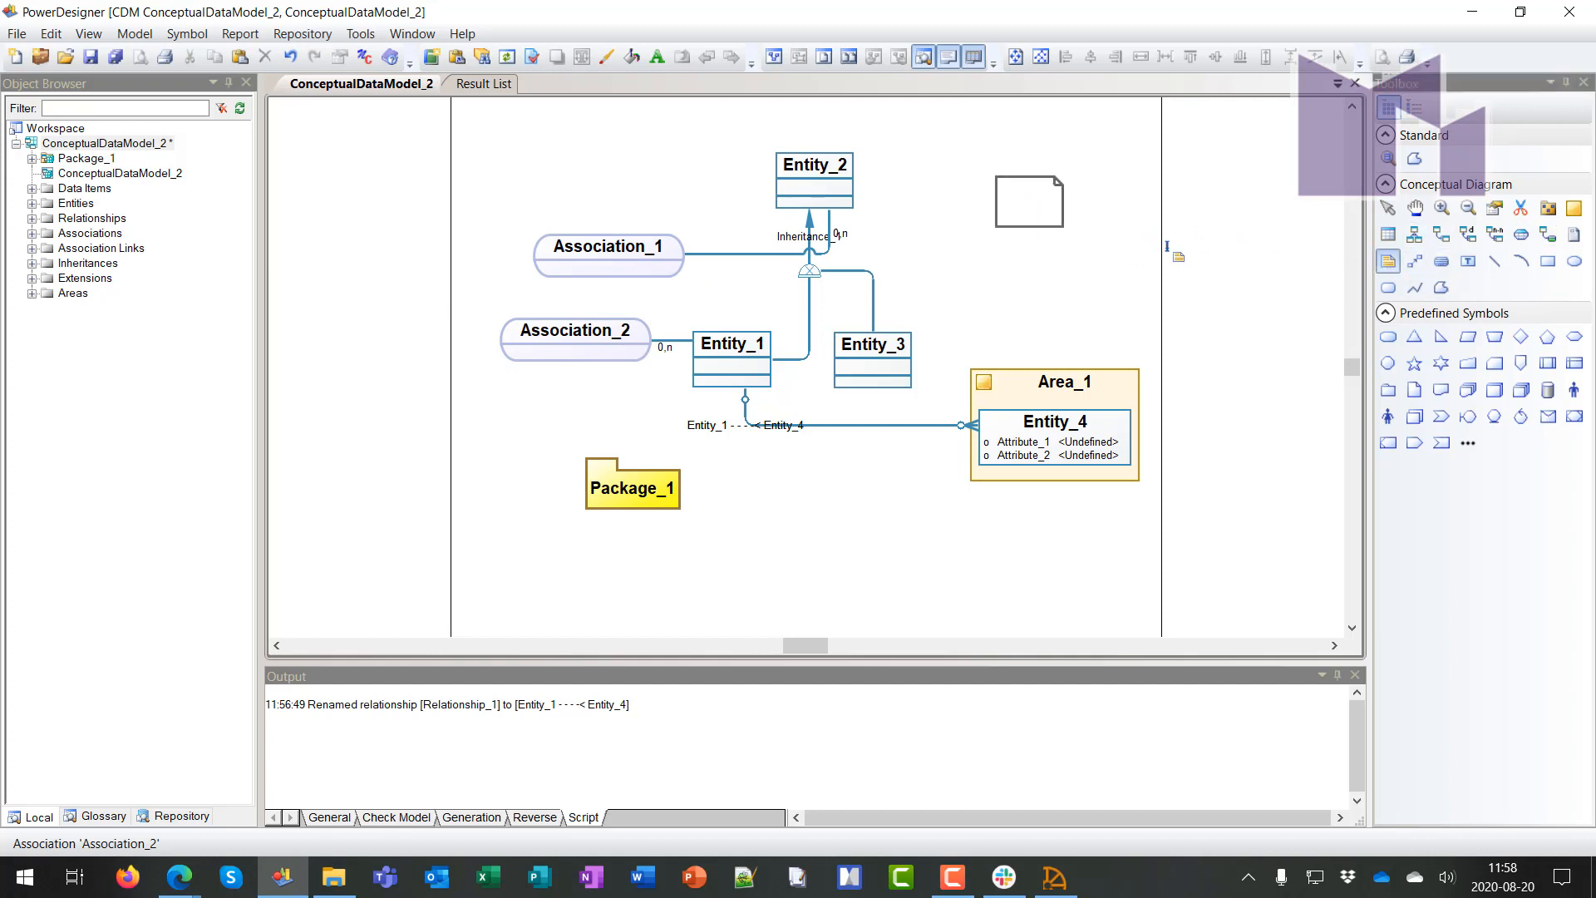
{"action": "left_click", "coordinate": [1442, 261]}
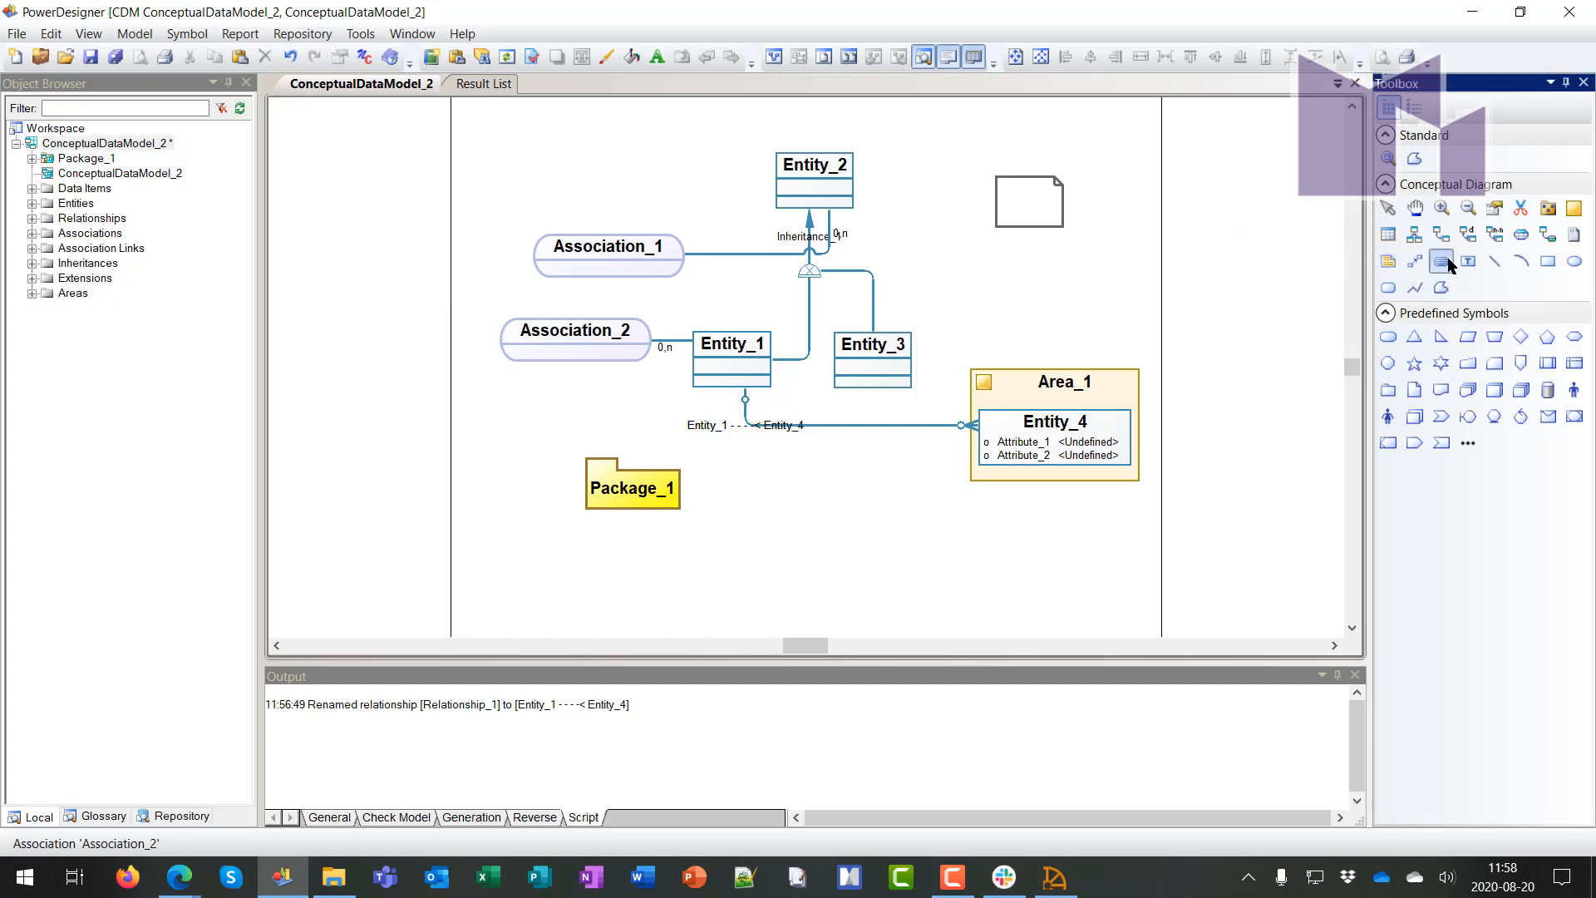
{"action": "left_click", "coordinate": [793, 553]}
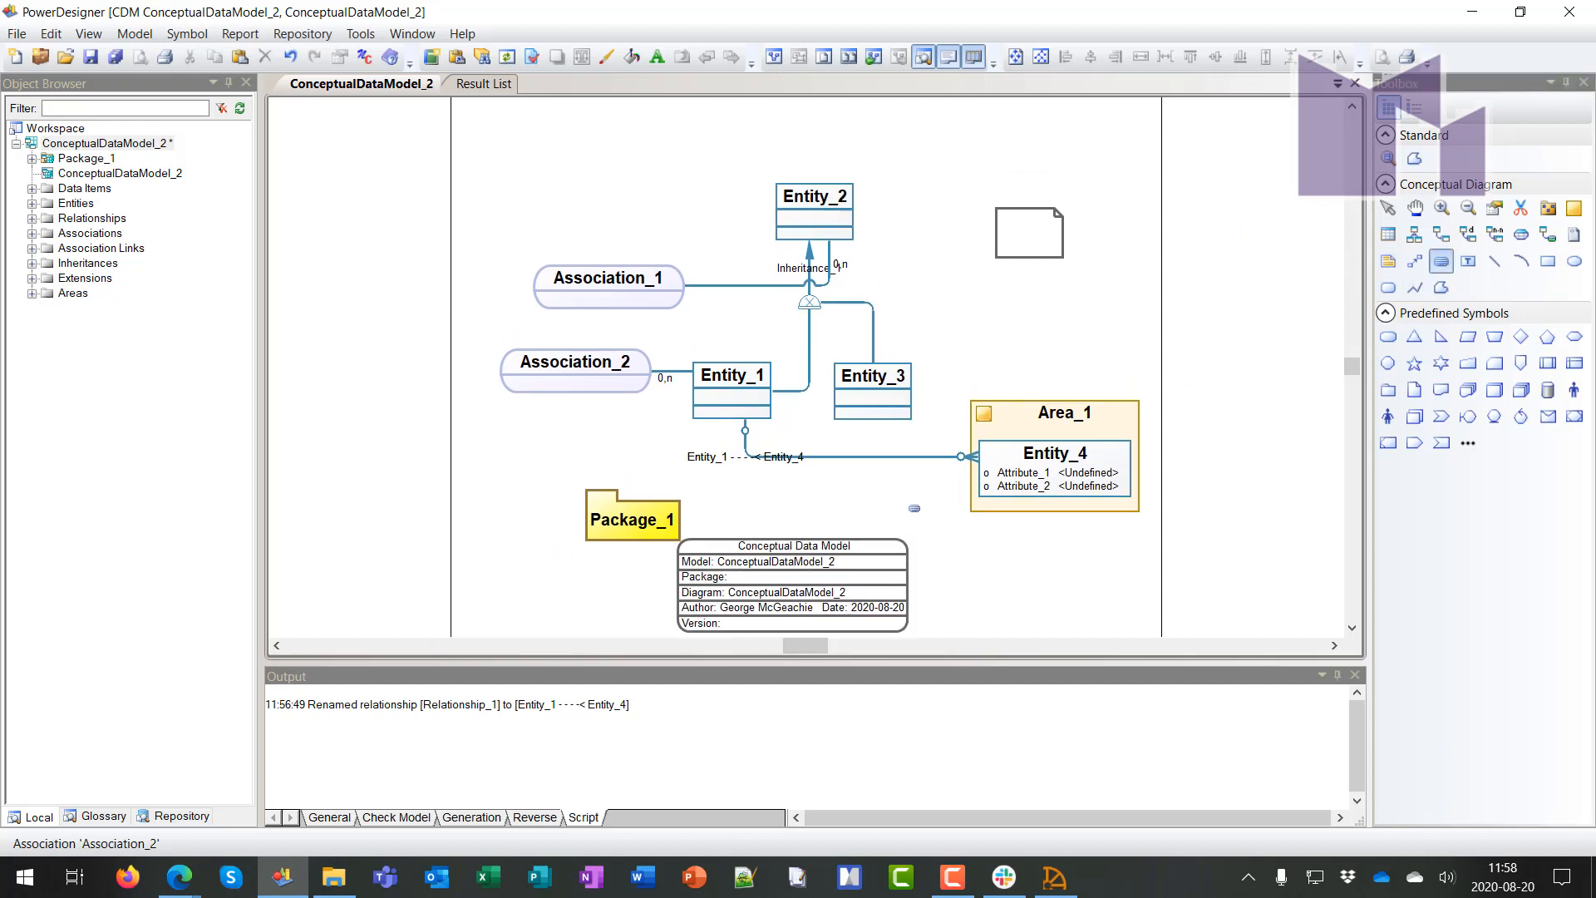
{"action": "left_click_drag", "start_coordinate": [806, 549], "coordinate": [888, 557]}
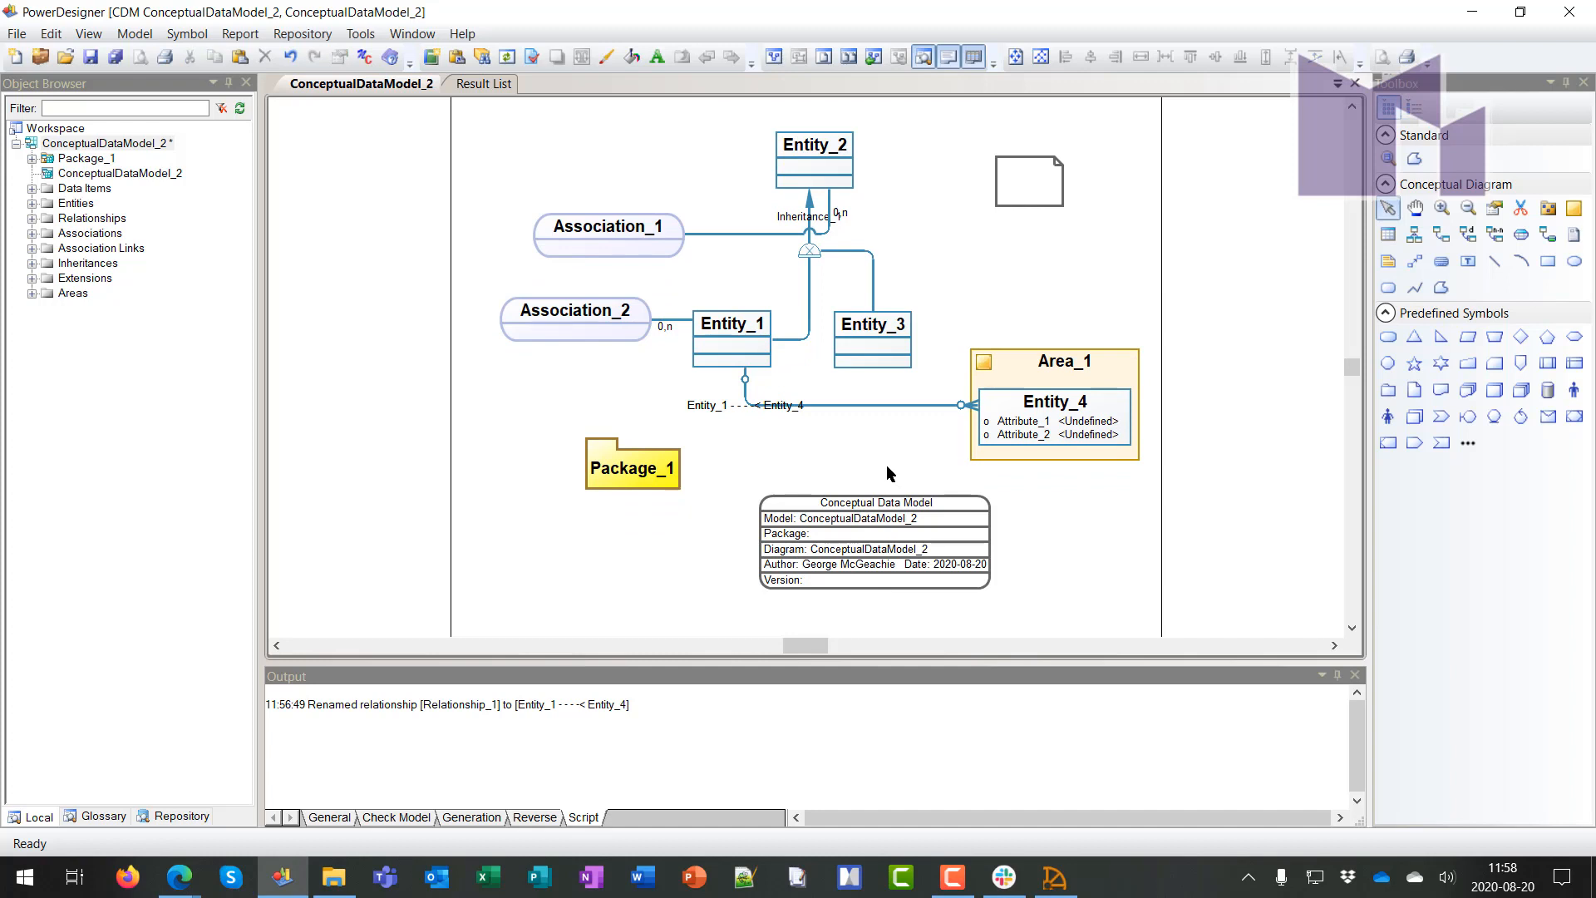
Link Entity_2 to the file symbol and Entity_3 to Entity_2, then return to PowerDesigner Web
{"action": "left_click", "coordinate": [1414, 261]}
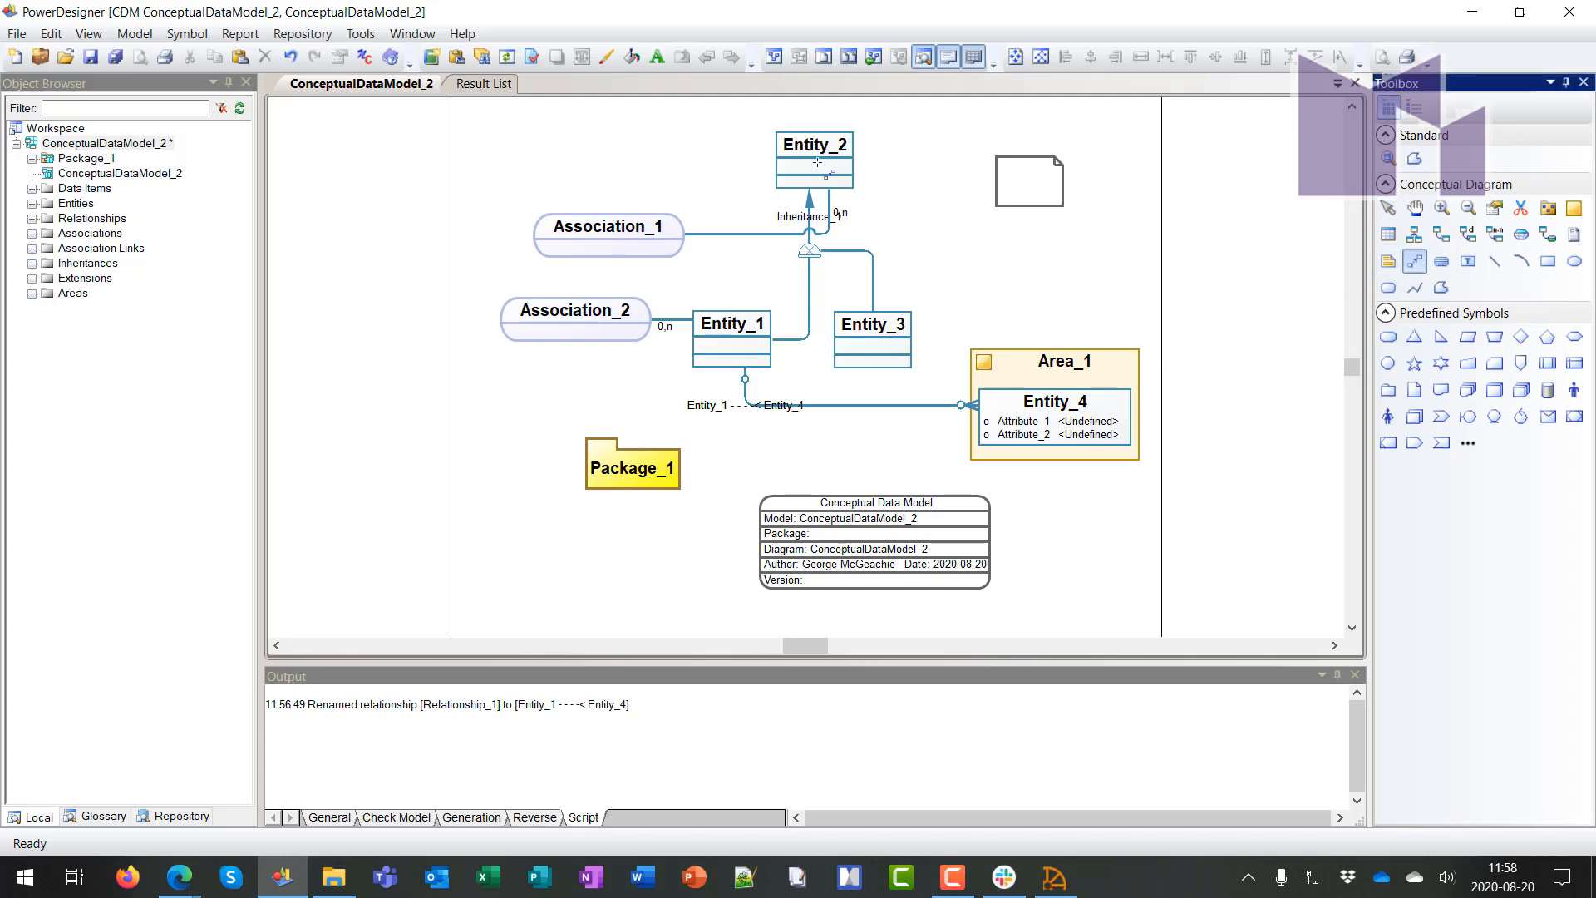
{"action": "left_click_drag", "start_coordinate": [818, 162], "coordinate": [1019, 184]}
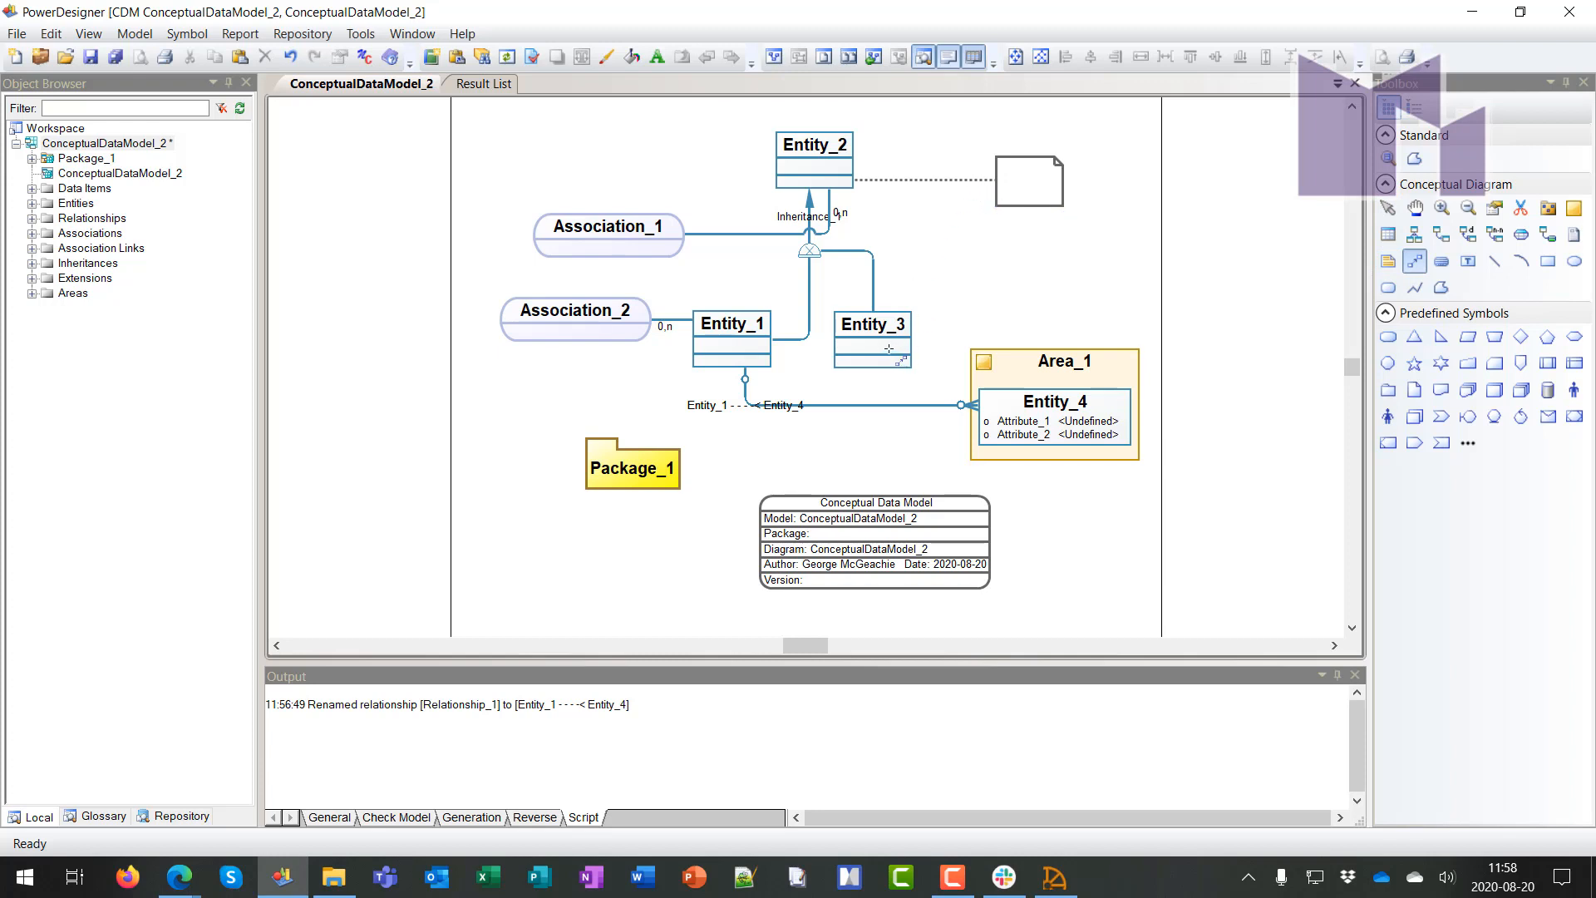
{"action": "left_click_drag", "start_coordinate": [962, 302], "coordinate": [849, 163]}
{"action": "key", "text": "alt+Tab"}
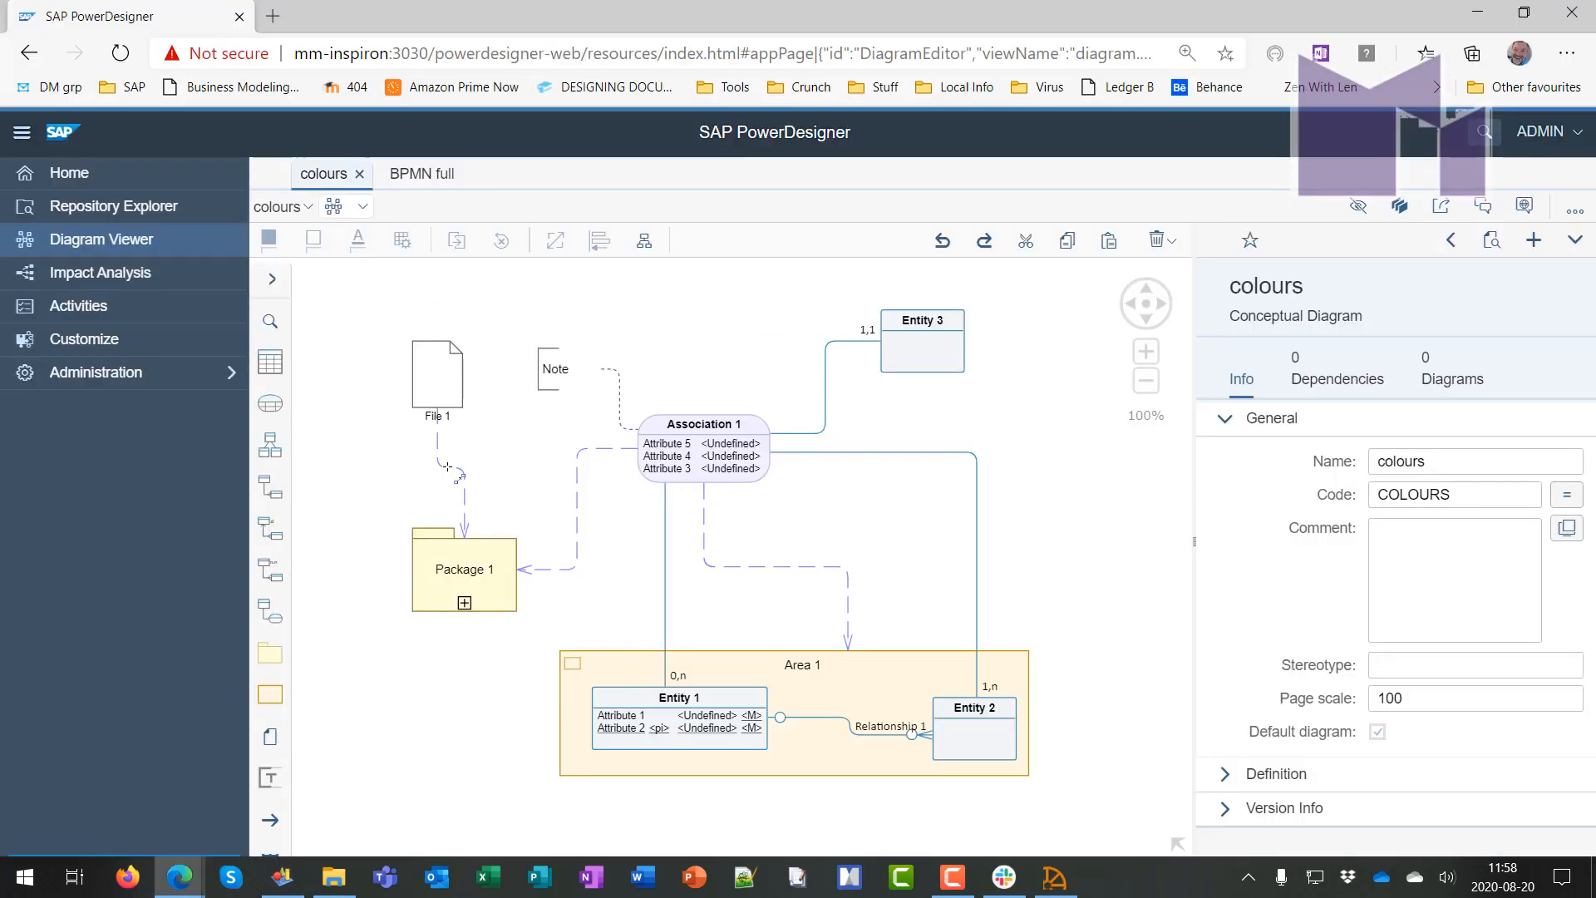